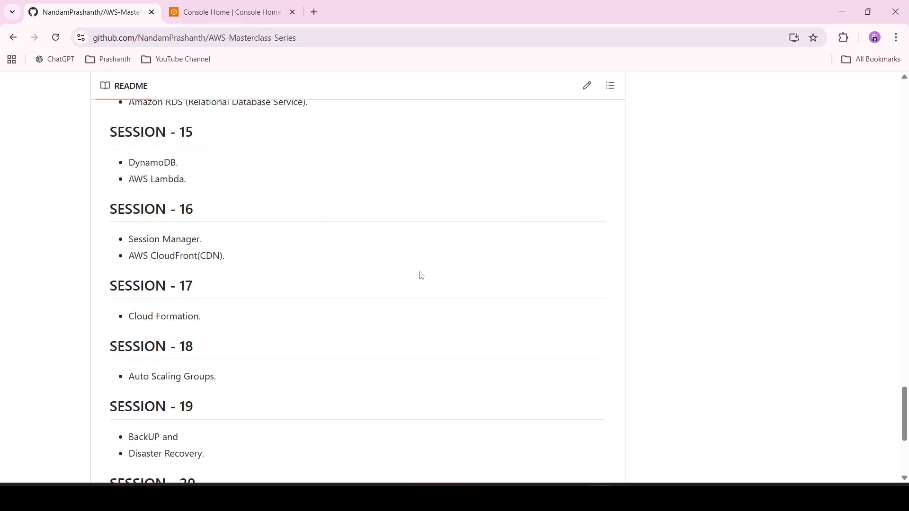
# Find the AWS CloudFront (CDN) topic in the repository's session list and open the SESSION16 folder's notes
pyautogui.doubleClick(166, 254)
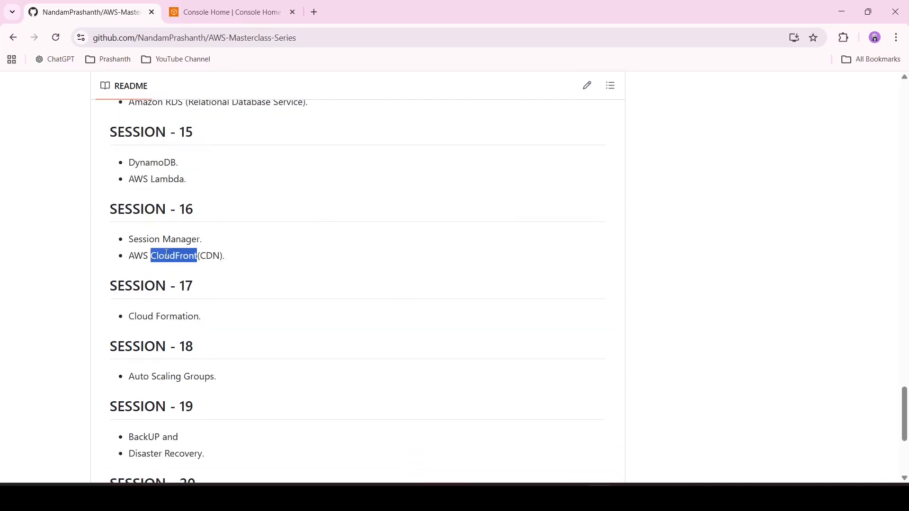
pyautogui.scroll(12, 240, 246)
pyautogui.scroll(20, 240, 244)
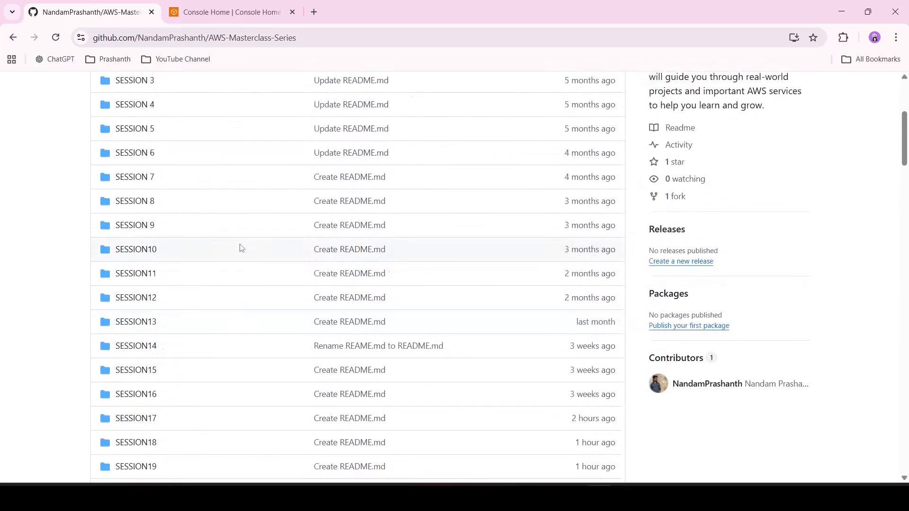
pyautogui.hotkey('alt', 'Left')
pyautogui.scroll(3, 280, 295)
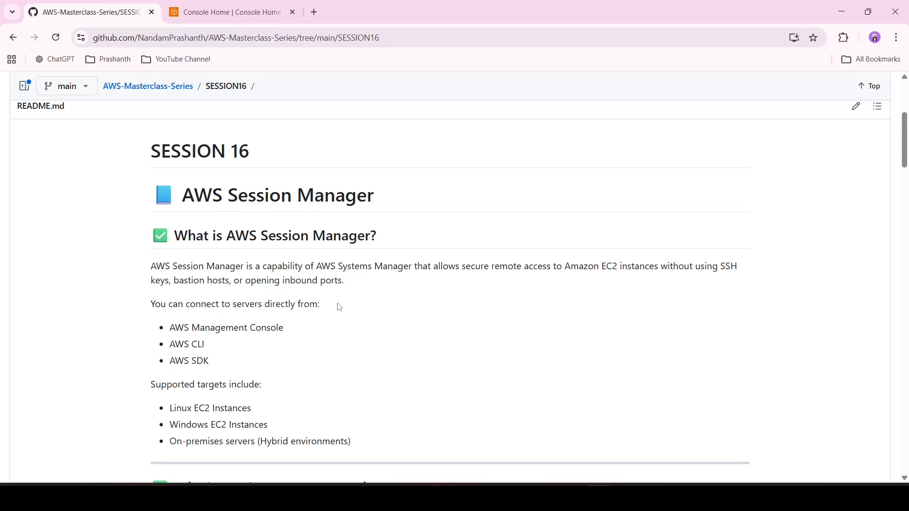
# Read the SESSION16 notes on what CloudFront is, why and when it is used, its benefits and its key components
pyautogui.scroll(-5, 337, 304)
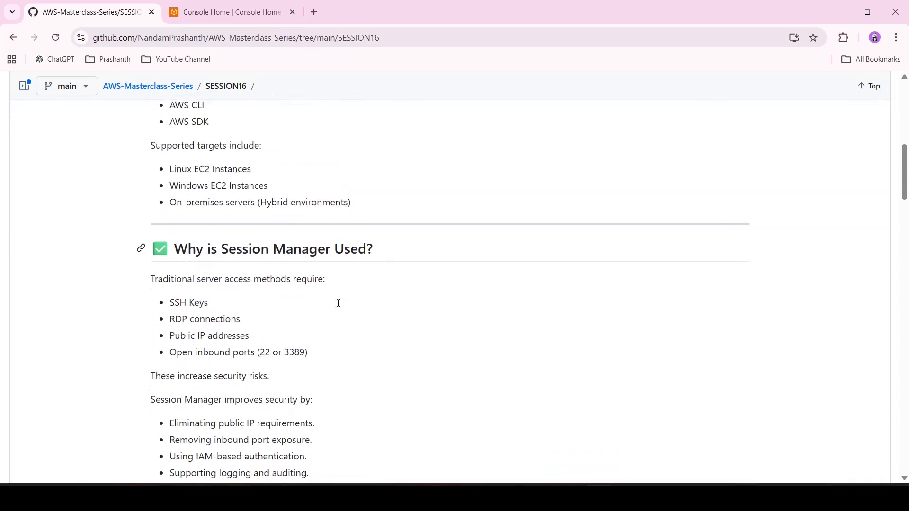
pyautogui.scroll(-13, 339, 307)
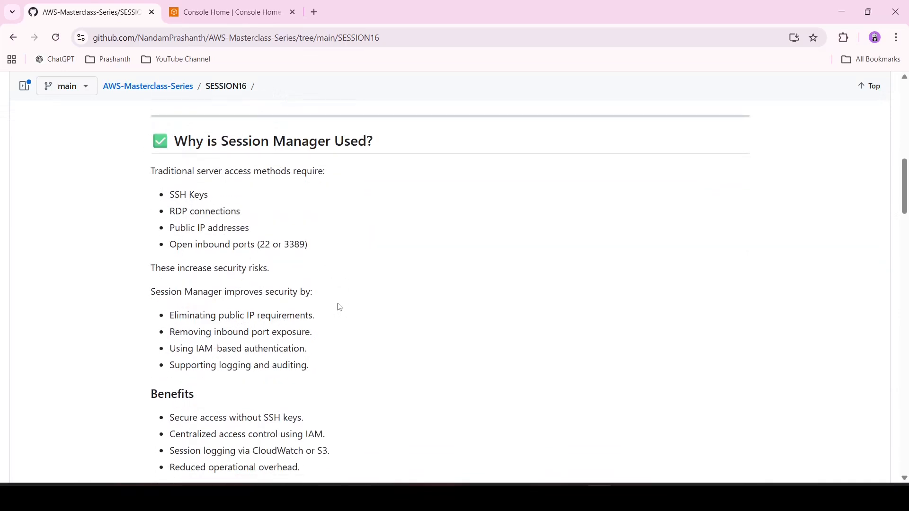
pyautogui.scroll(-9, 339, 307)
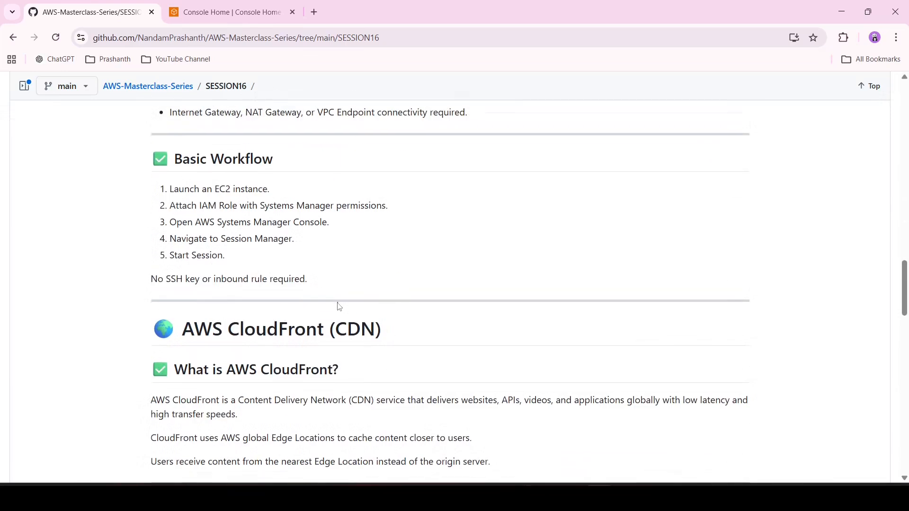
pyautogui.scroll(-1, 307, 207)
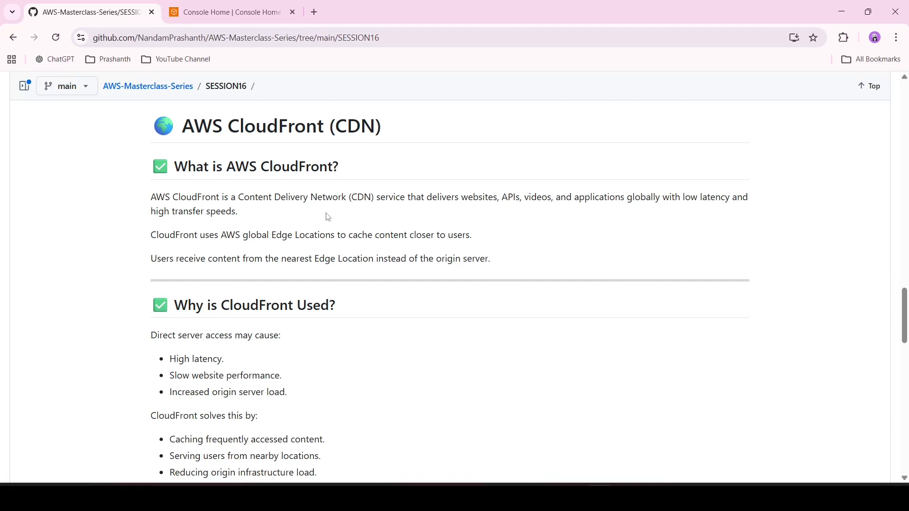
pyautogui.tripleClick(220, 211)
pyautogui.click(265, 213)
pyautogui.scroll(-3, 358, 313)
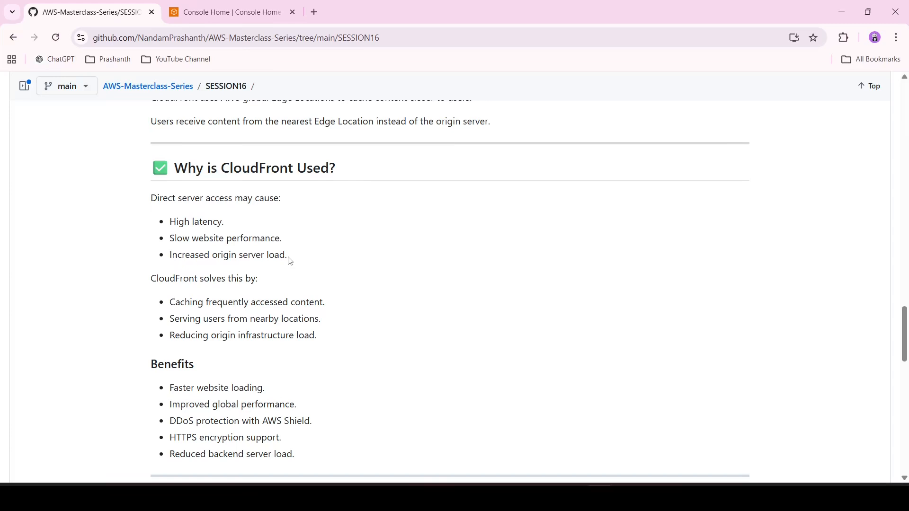
pyautogui.scroll(-1, 263, 285)
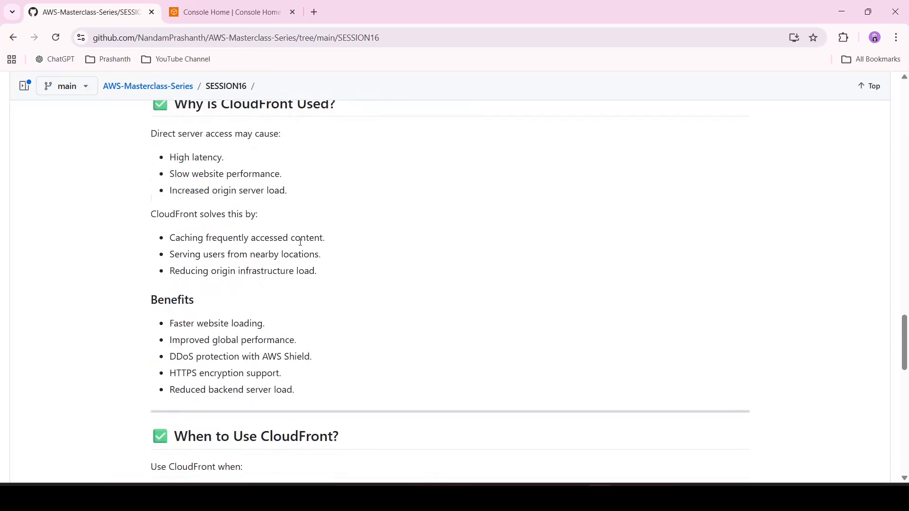
pyautogui.scroll(-2, 300, 241)
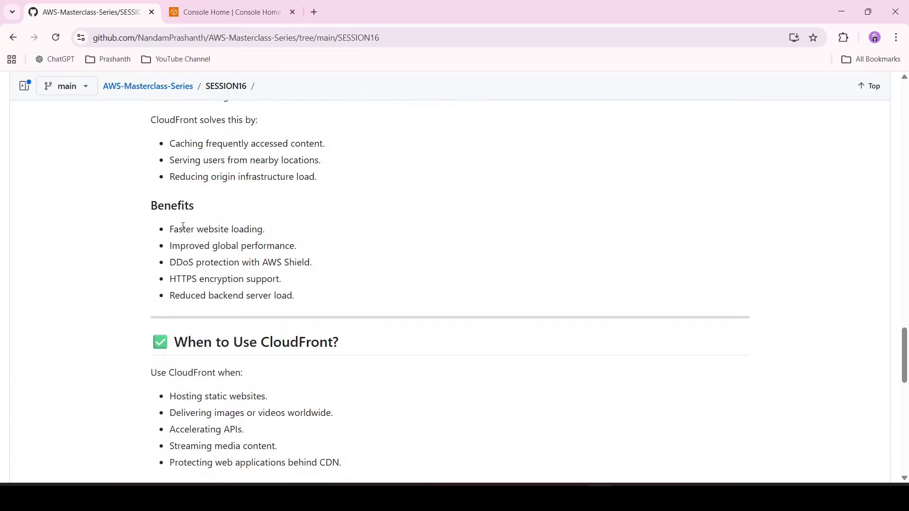
pyautogui.scroll(-3, 183, 227)
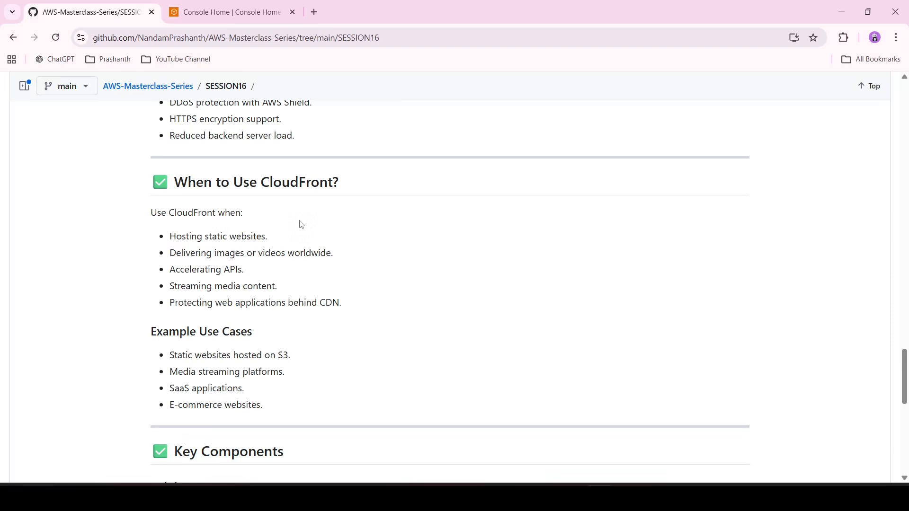
pyautogui.scroll(-10, 302, 225)
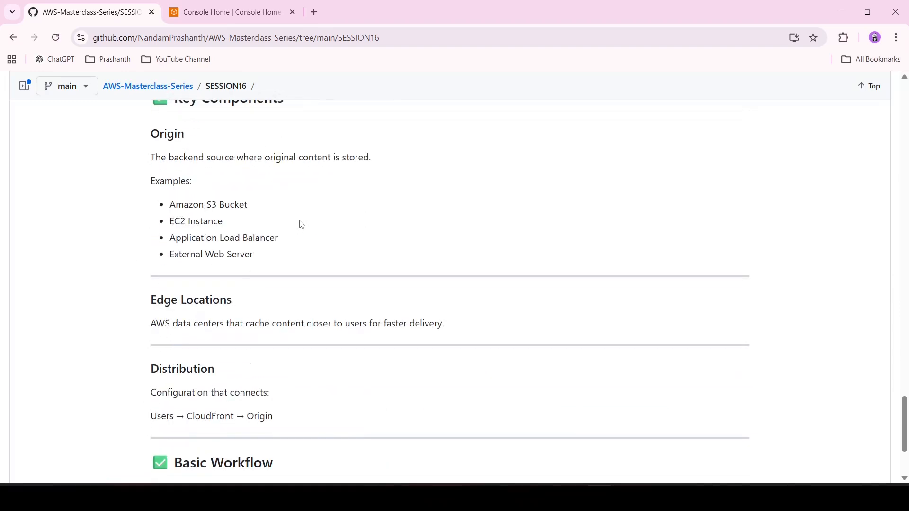
pyautogui.scroll(6, 301, 225)
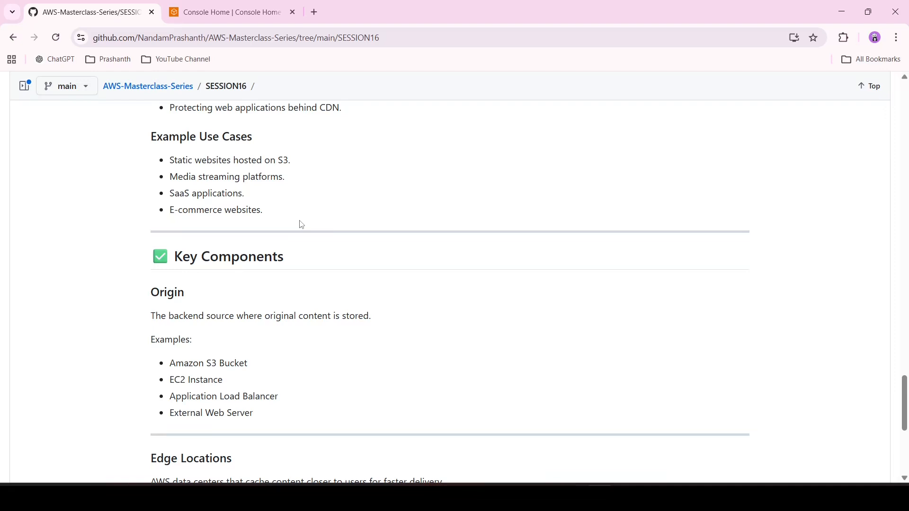
# Switch to the AWS console and change the region to Asia Pacific (Mumbai), ap-south-1
pyautogui.click(213, 10)
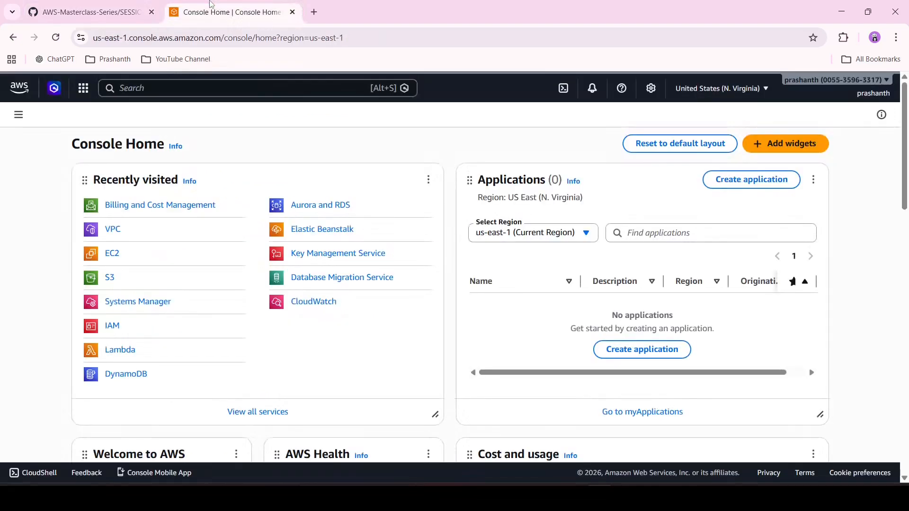
pyautogui.click(753, 89)
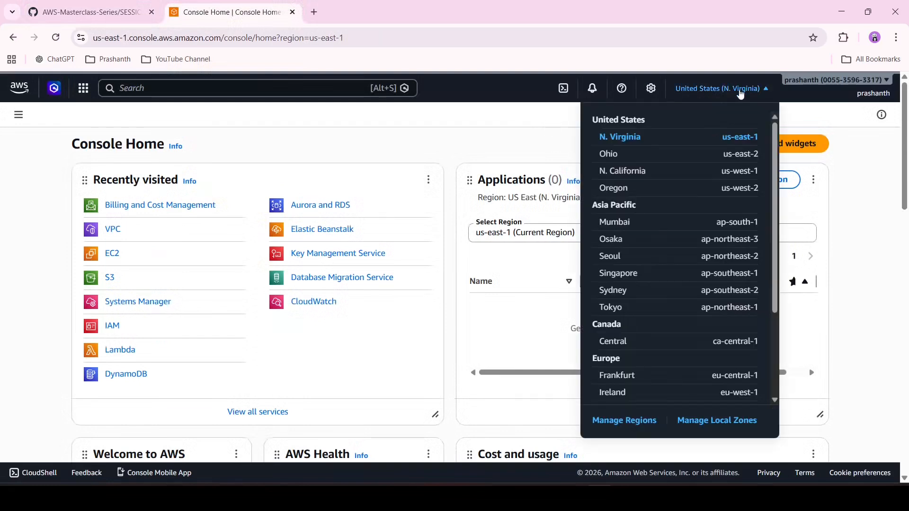
pyautogui.click(623, 226)
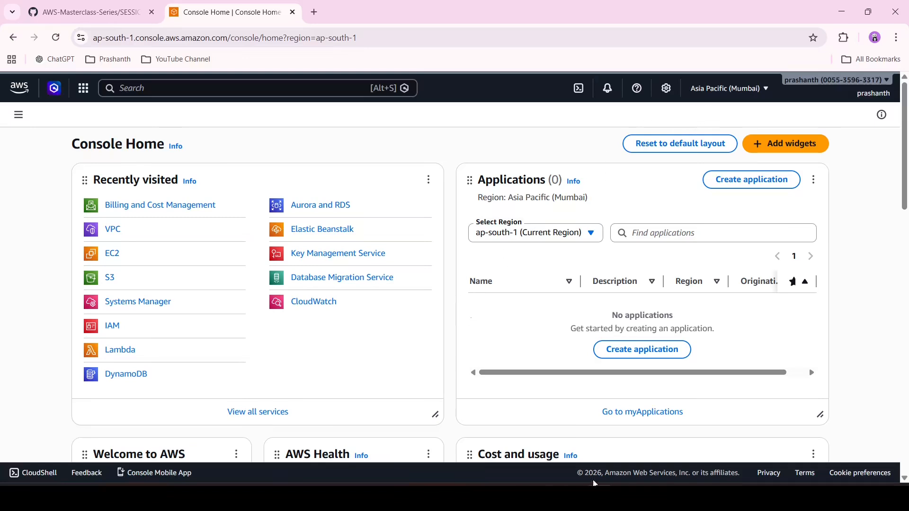
# Switch to Notepad, review the page content in index.html, and return to the AWS console
pyautogui.click(626, 431)
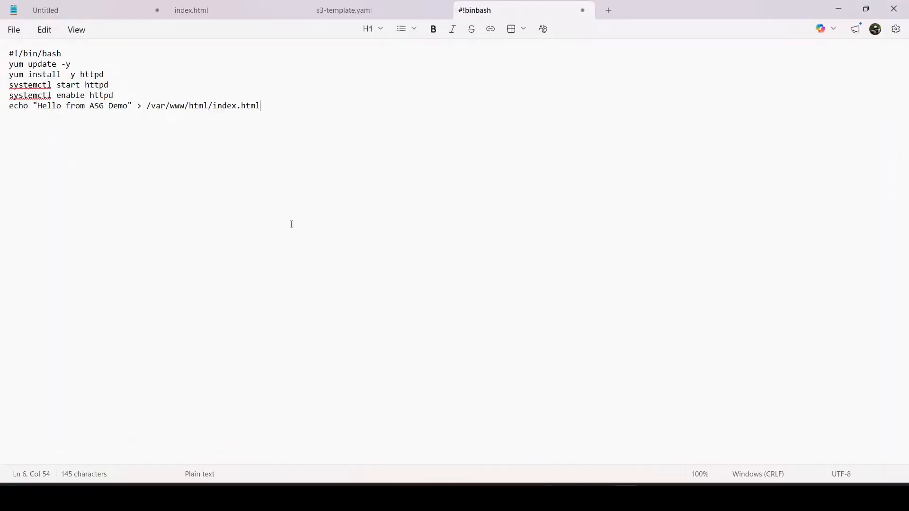
pyautogui.click(340, 2)
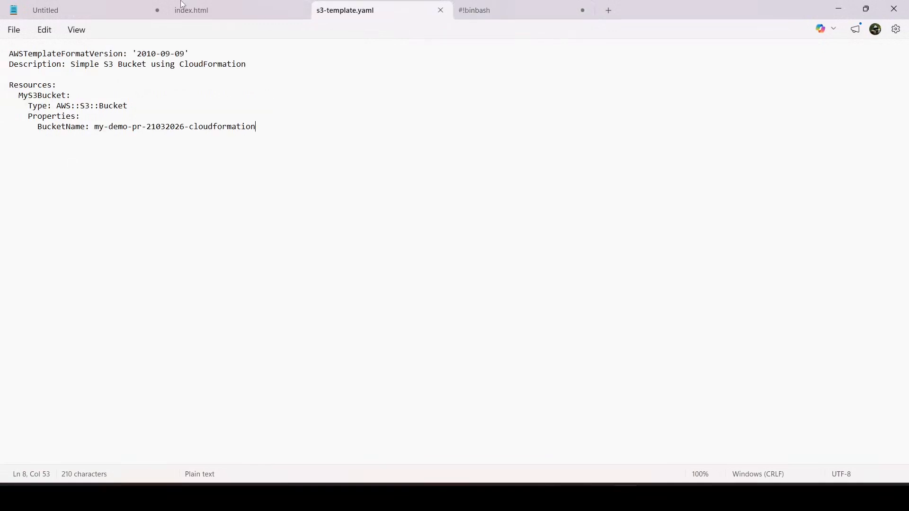
pyautogui.click(197, 8)
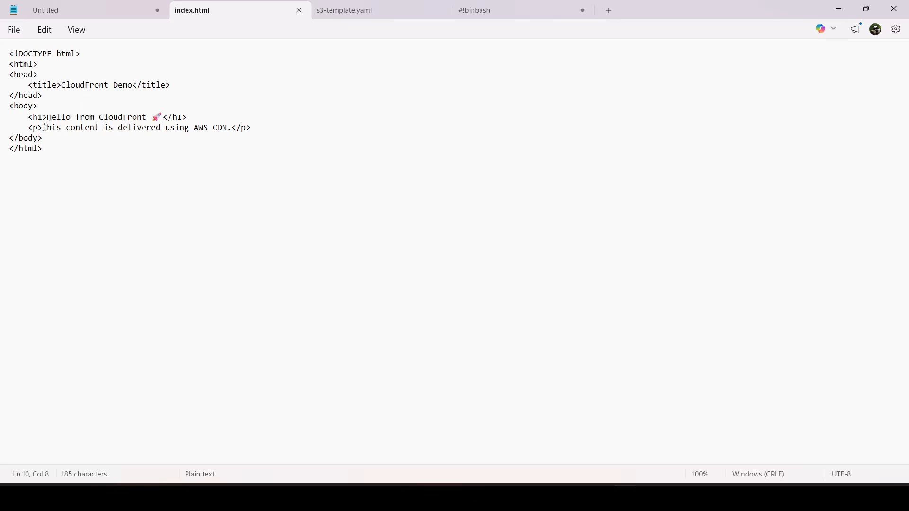
pyautogui.moveTo(44, 127); pyautogui.dragTo(228, 130)
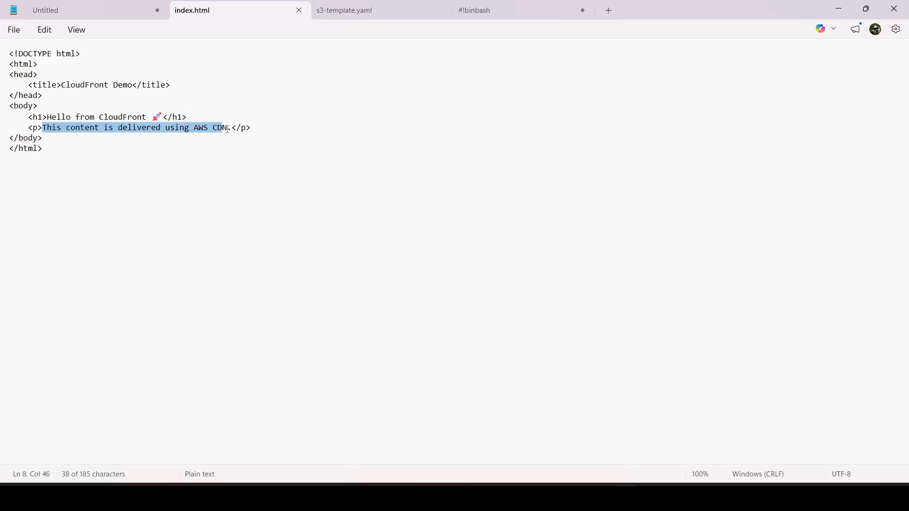
pyautogui.click(503, 338)
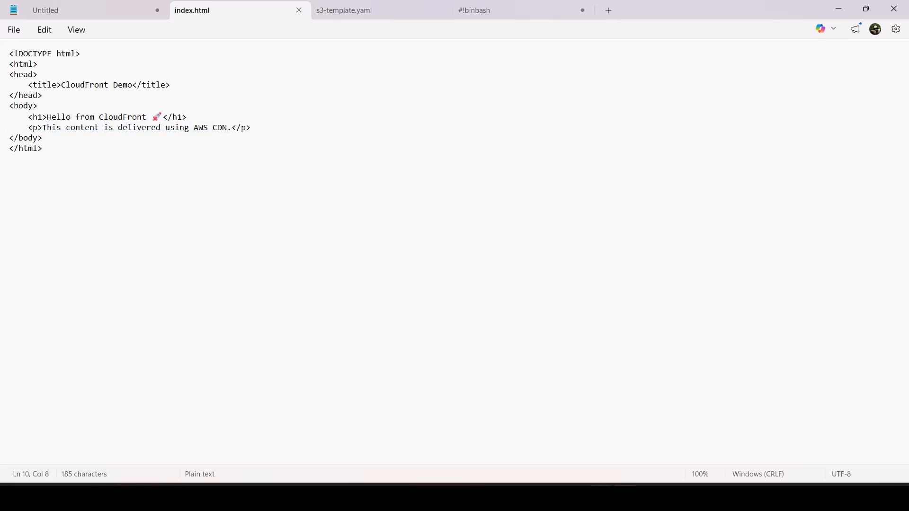
pyautogui.click(607, 485)
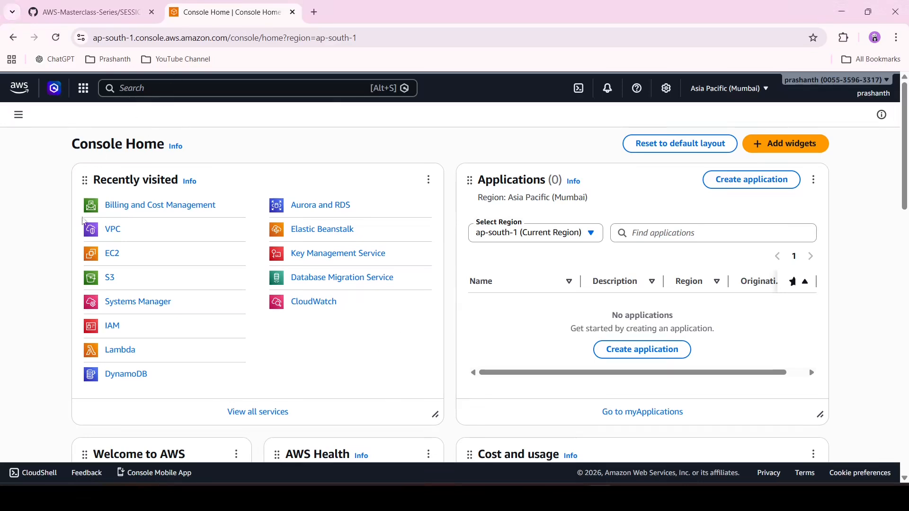
# Open the S3 service and start creating a new bucket
pyautogui.click(109, 278)
pyautogui.click(675, 270)
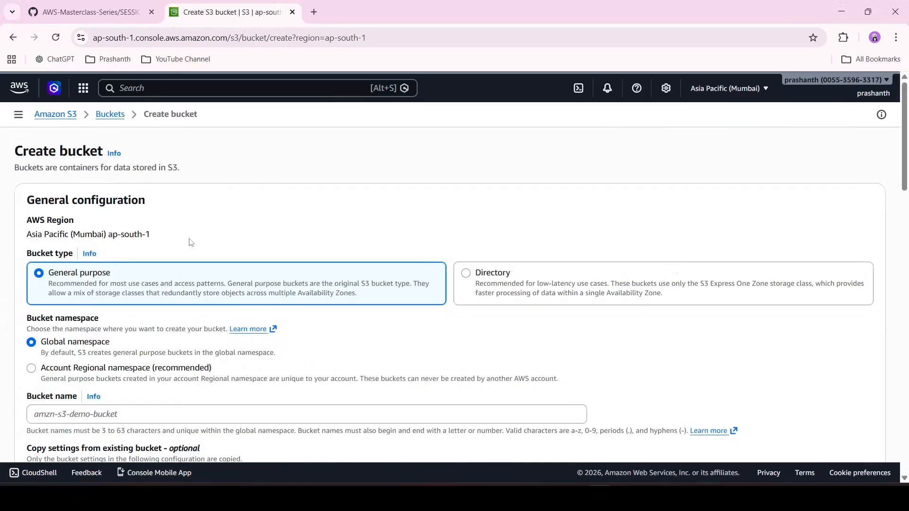
pyautogui.scroll(-2, 190, 243)
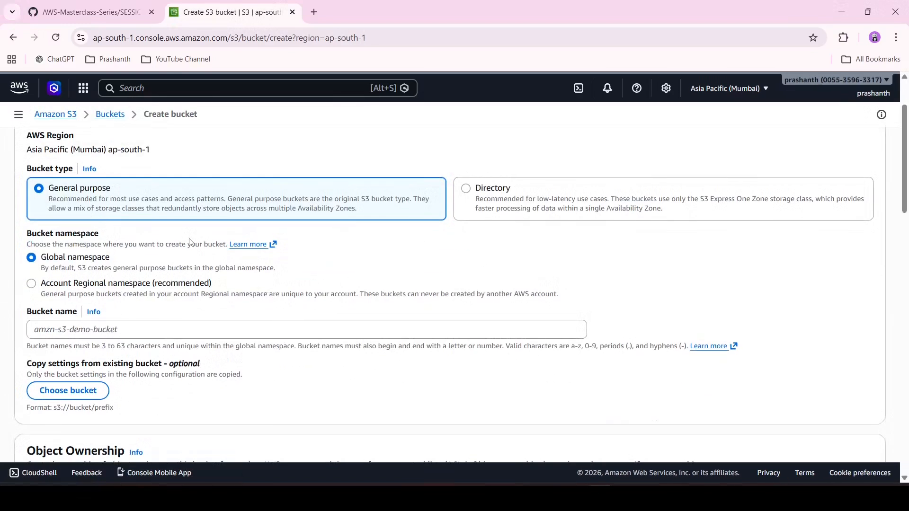
pyautogui.scroll(-1, 189, 242)
pyautogui.scroll(2, 189, 242)
pyautogui.scroll(-2, 190, 242)
pyautogui.scroll(2, 189, 242)
pyautogui.scroll(-2, 189, 243)
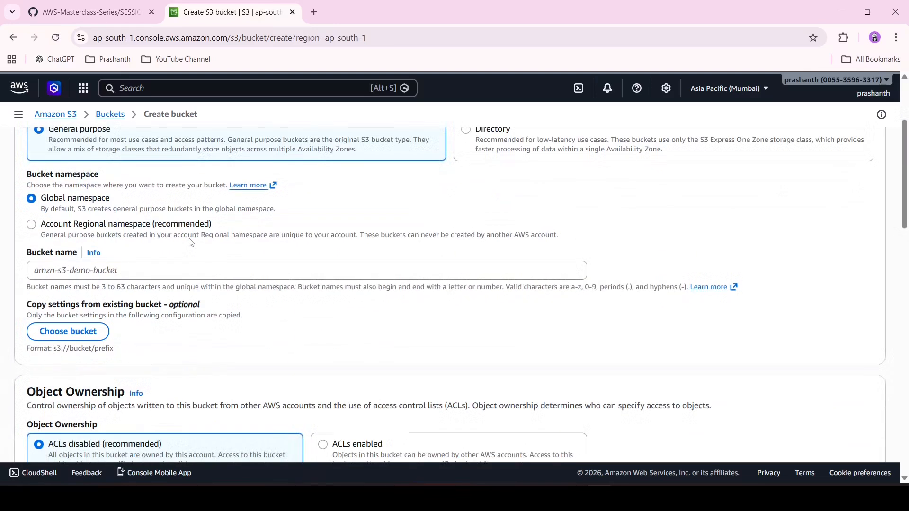
# Name the bucket PR-CDN, review the ownership and public access settings, and try to create it with the defaults
pyautogui.click(195, 271)
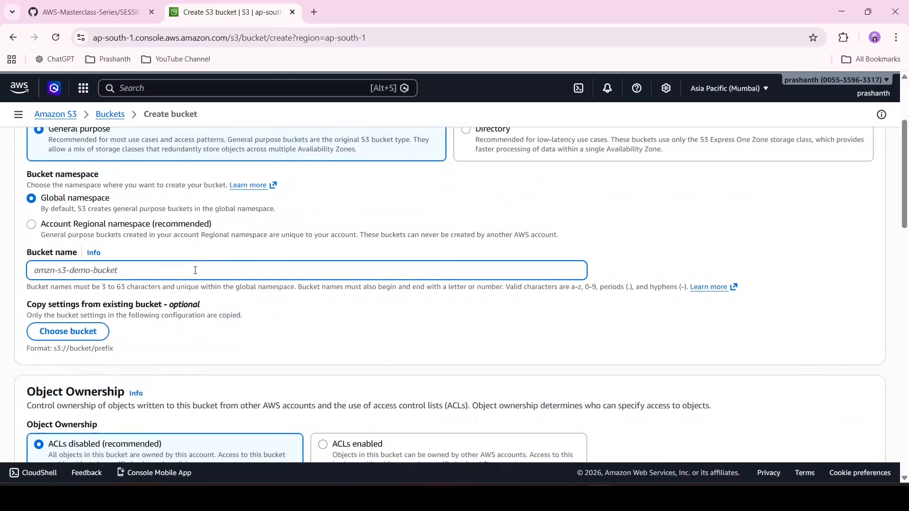
pyautogui.write('PR-CDN')
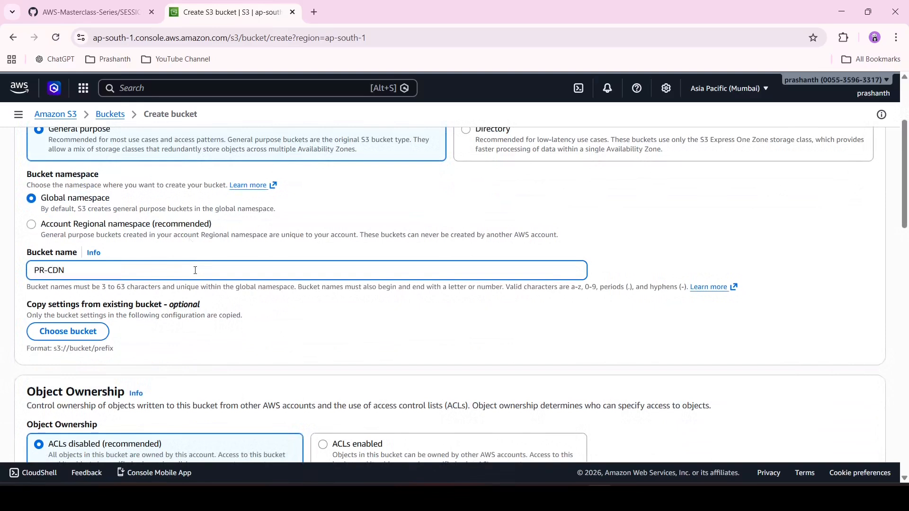
pyautogui.scroll(-3, 195, 270)
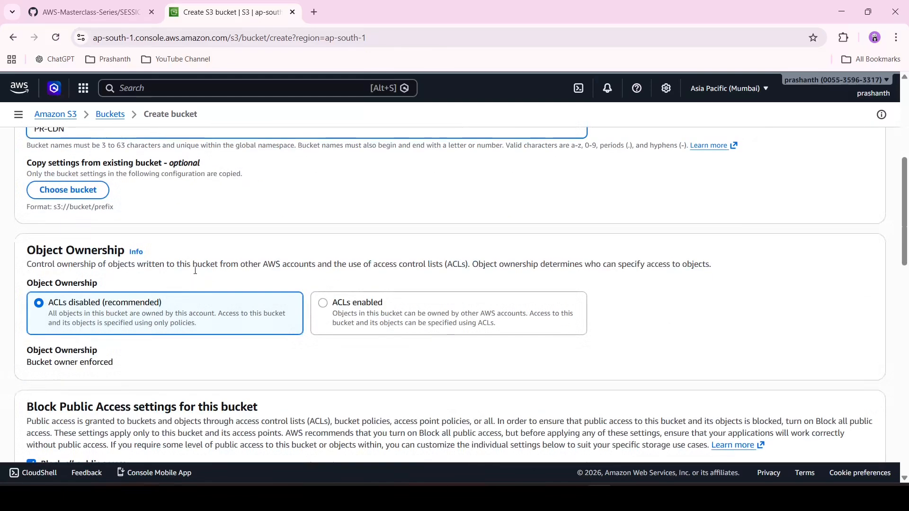
pyautogui.scroll(-2, 197, 274)
pyautogui.scroll(-4, 194, 274)
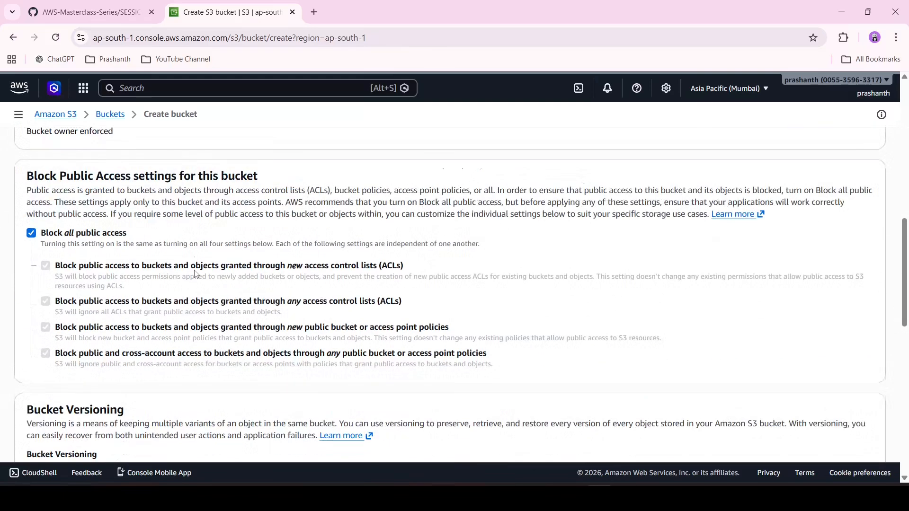
pyautogui.scroll(1, 136, 251)
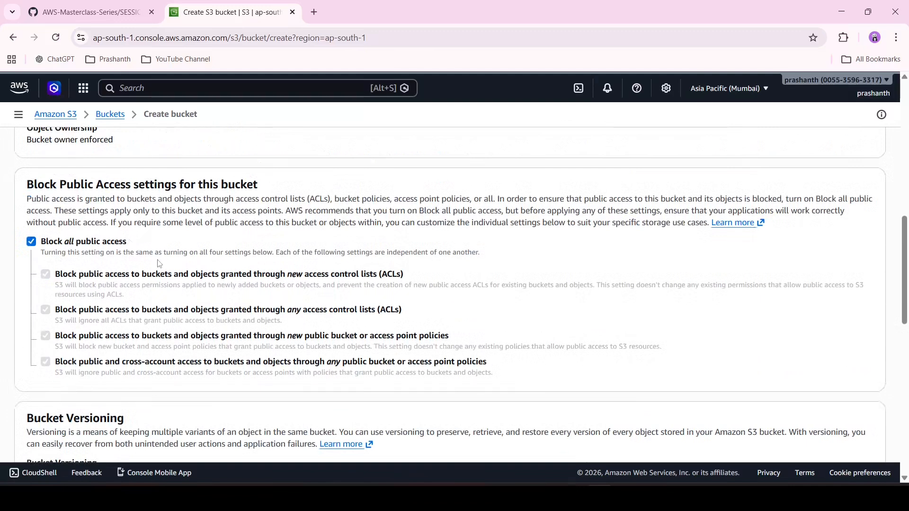
pyautogui.scroll(-15, 770, 428)
pyautogui.click(845, 429)
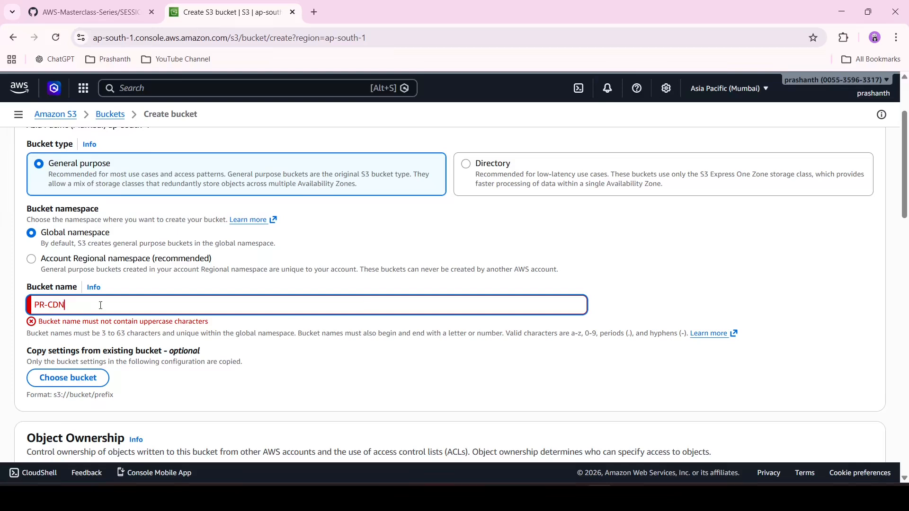
# Change the bucket name to pr-cdn and try again to create the bucket with the default settings
pyautogui.hotkey('ctrl', 'a')
pyautogui.write('pr-cdn')
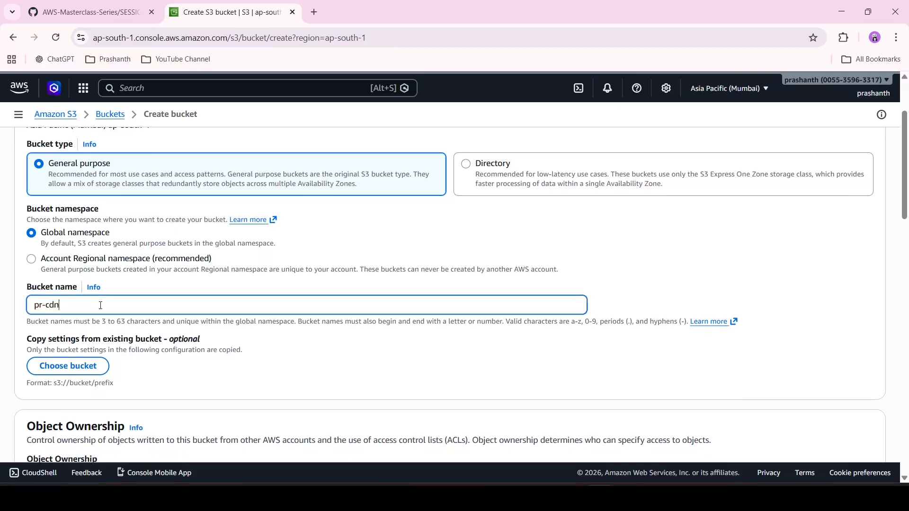
pyautogui.scroll(-8, 101, 306)
pyautogui.scroll(-10, 100, 305)
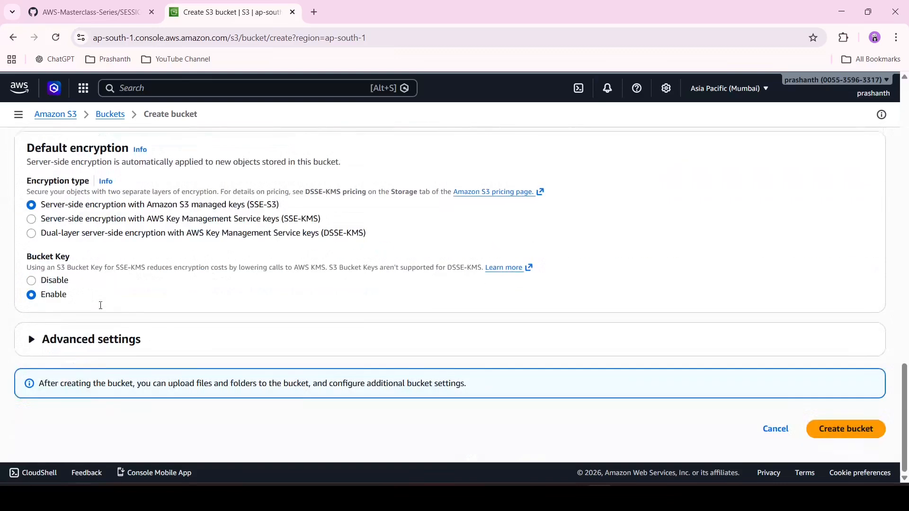
pyautogui.click(849, 431)
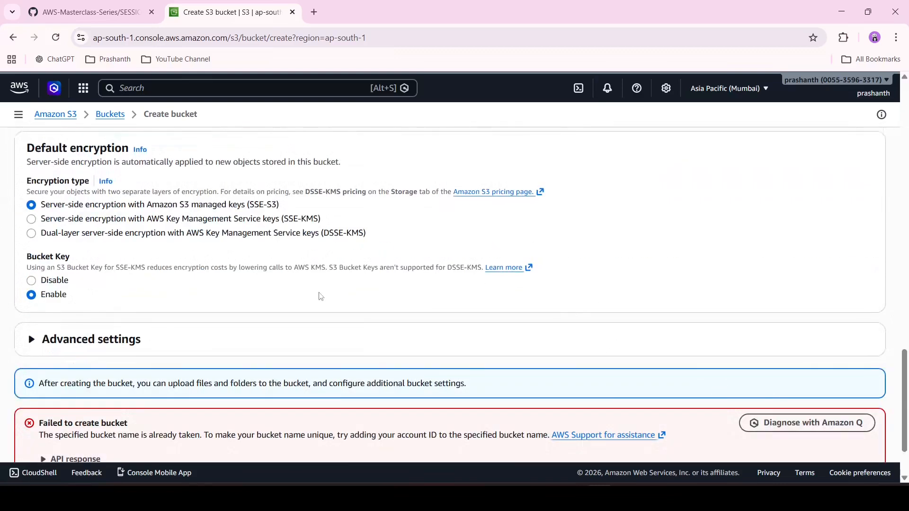
pyautogui.scroll(-2, 176, 300)
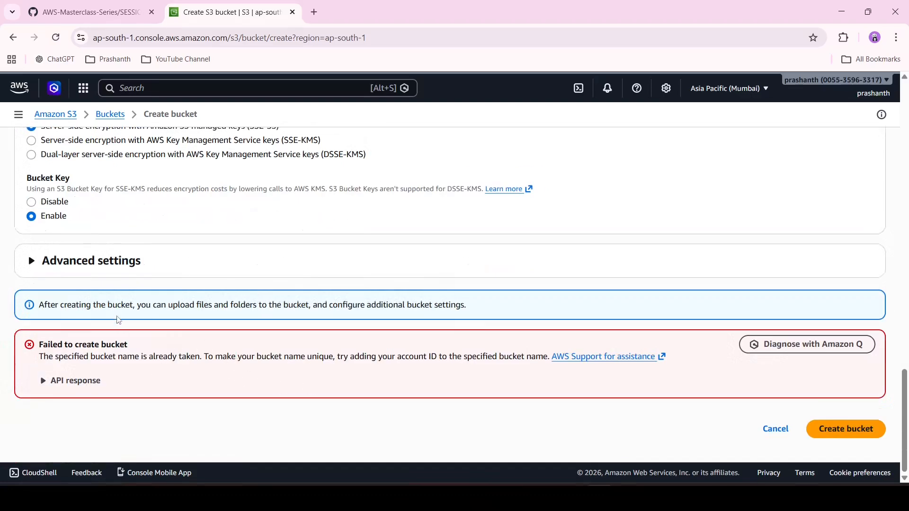
# Change the bucket name to pr-cdn-202603 and create the bucket with the default settings
pyautogui.scroll(20, 189, 359)
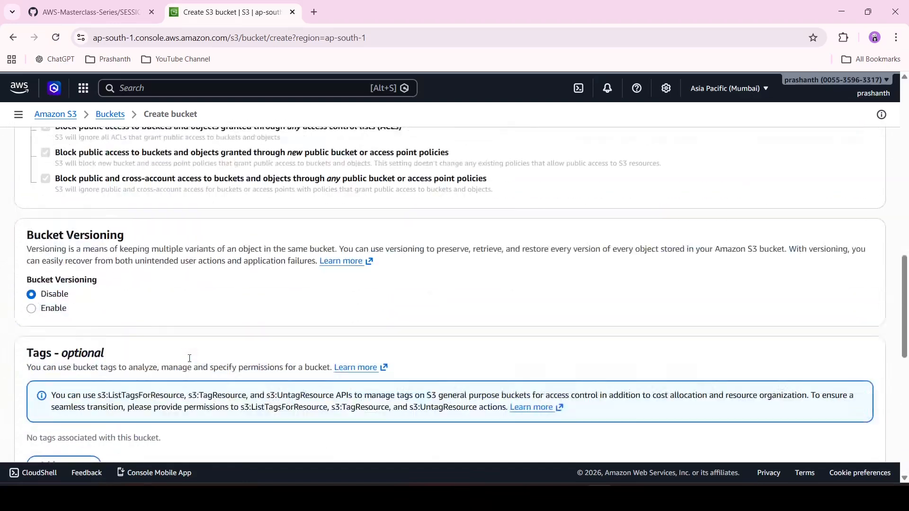
pyautogui.click(190, 357)
pyautogui.write('-cdn-')
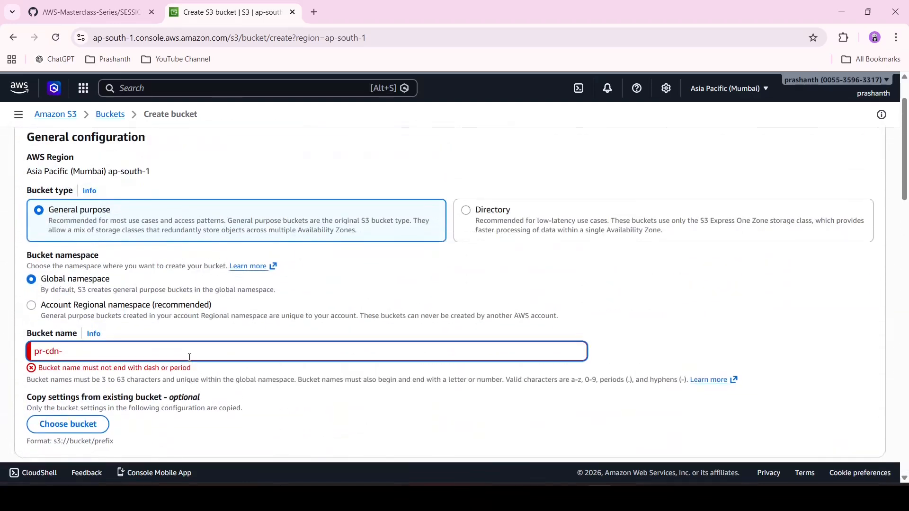
pyautogui.write('2026')
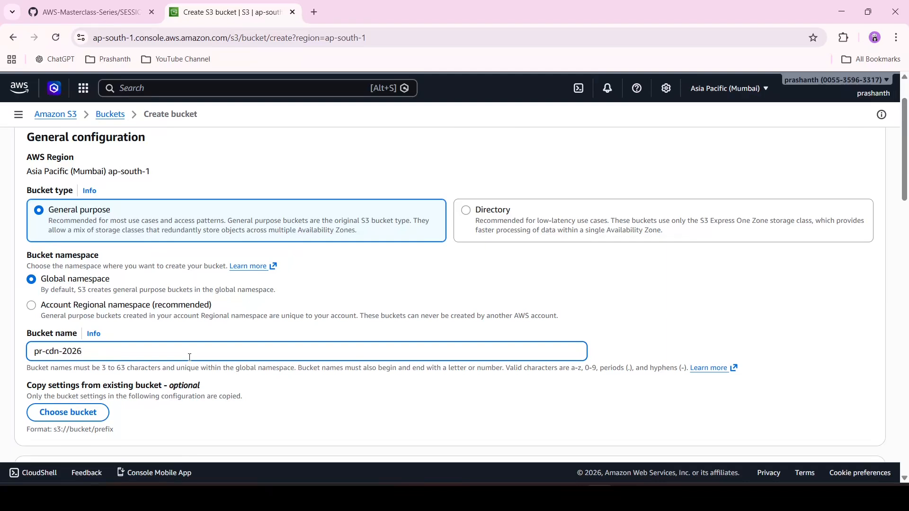
pyautogui.write('03')
pyautogui.press('Return')
pyautogui.click(847, 435)
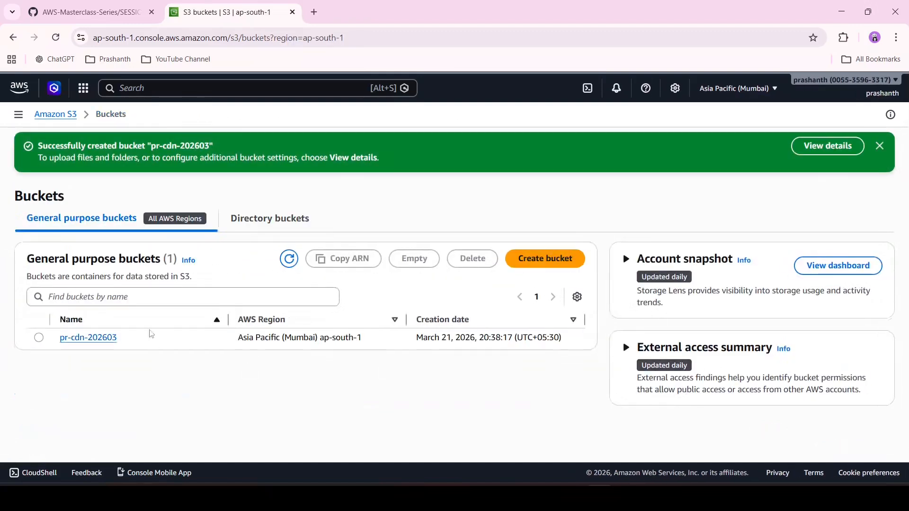
# Open the pr-cdn-202603 bucket and upload index.html from the Desktop folder to it
pyautogui.click(118, 336)
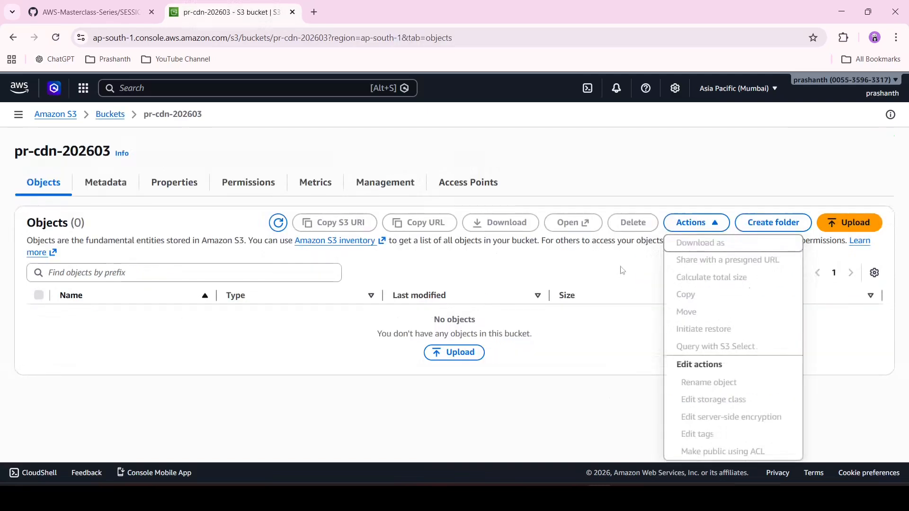
pyautogui.click(854, 227)
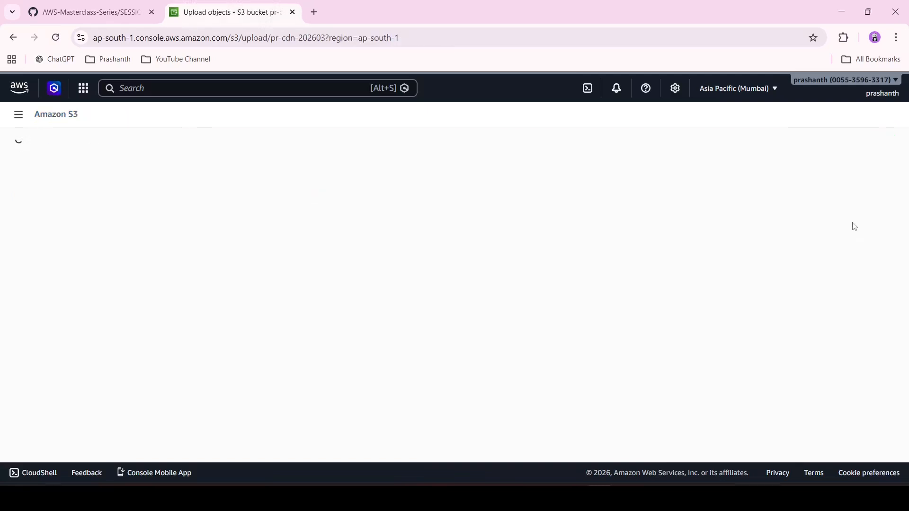
pyautogui.scroll(-1, 209, 318)
pyautogui.scroll(-1, 210, 317)
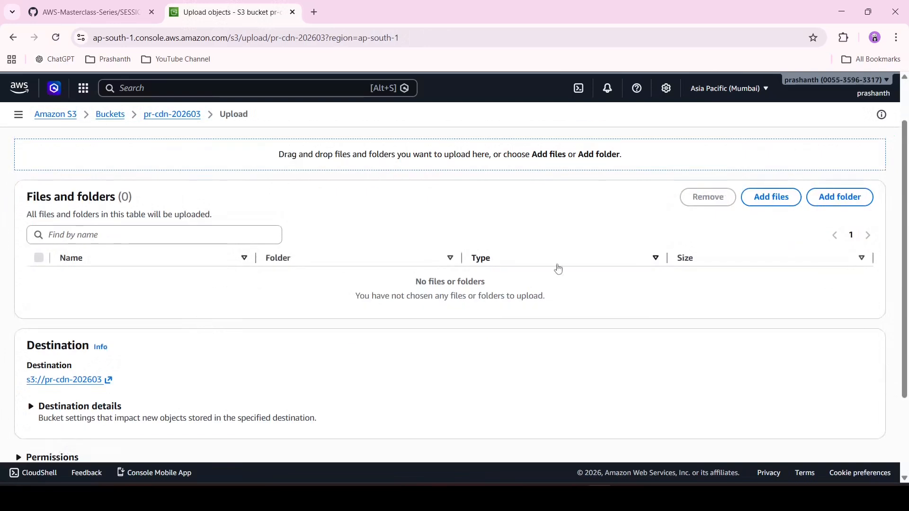
pyautogui.click(783, 203)
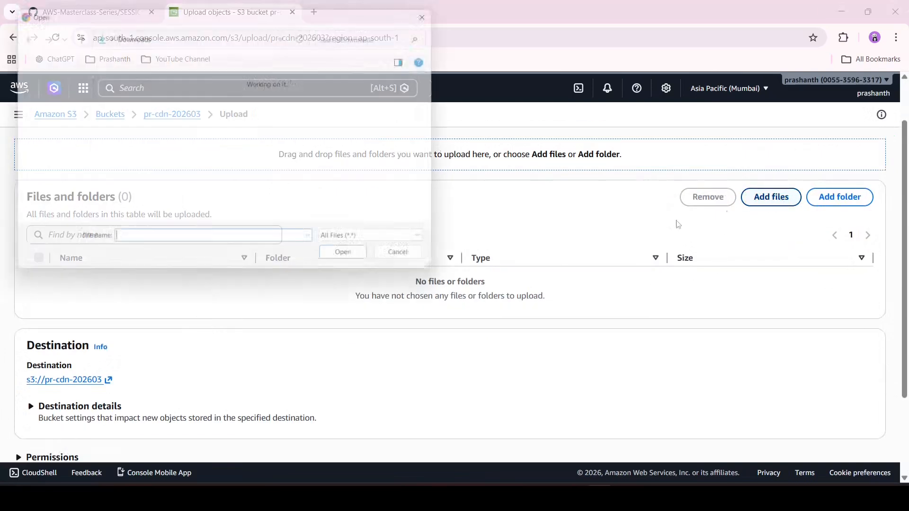
pyautogui.click(43, 226)
pyautogui.click(192, 118)
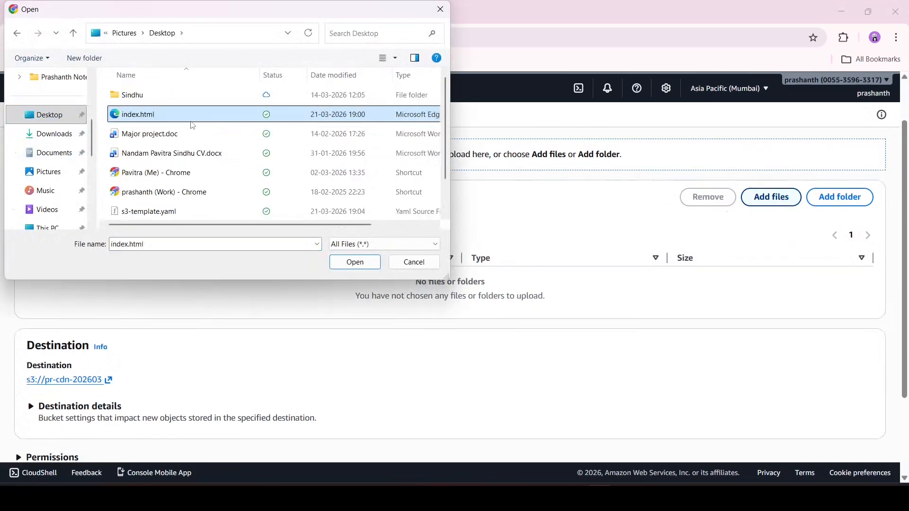
pyautogui.click(356, 266)
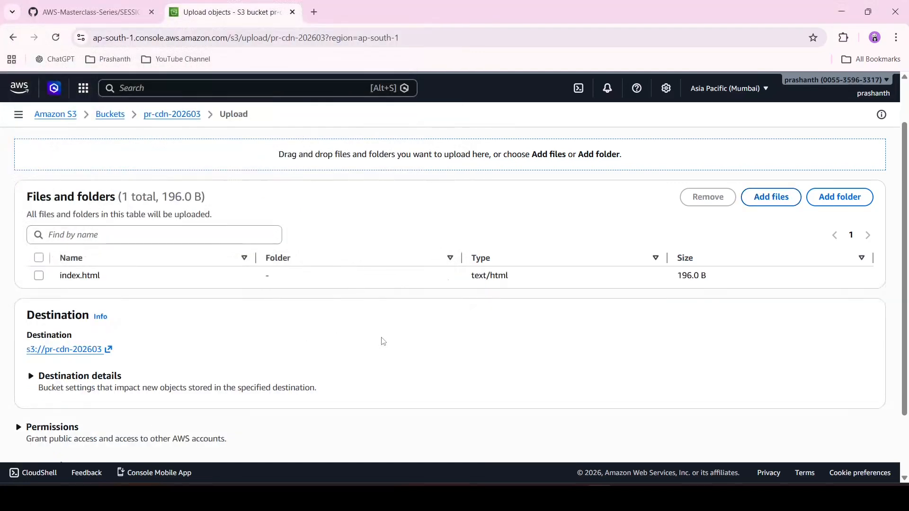
pyautogui.scroll(-2, 328, 312)
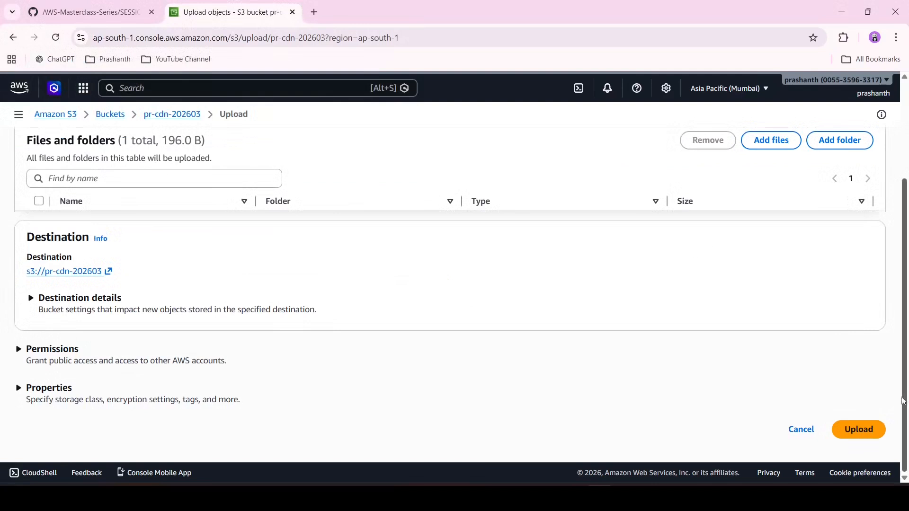
pyautogui.click(859, 430)
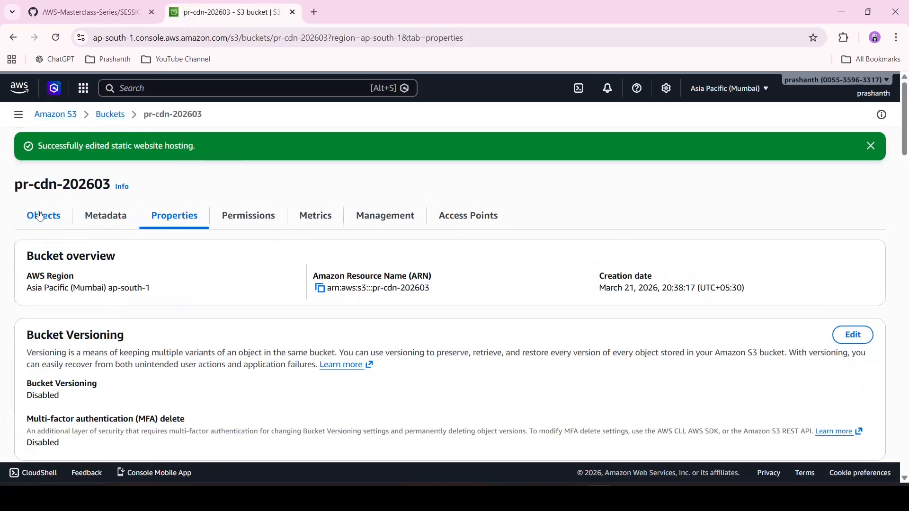
# Open the uploaded index.html from the bucket in the browser to check the page, and compare its heading with the source in Notepad
pyautogui.click(109, 118)
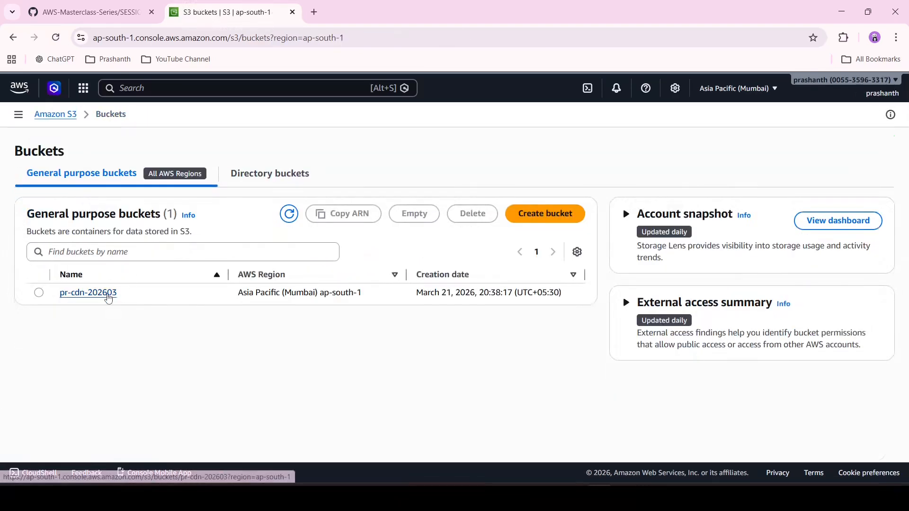
pyautogui.click(105, 294)
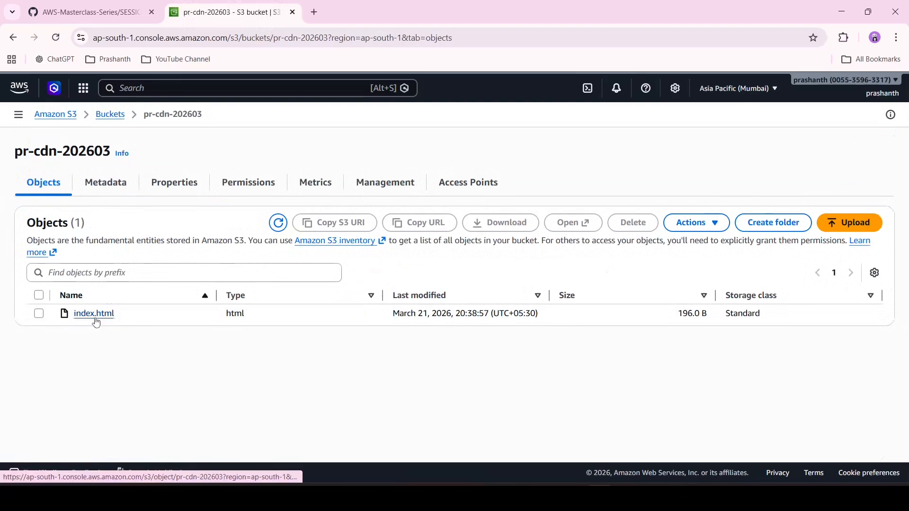
pyautogui.click(95, 314)
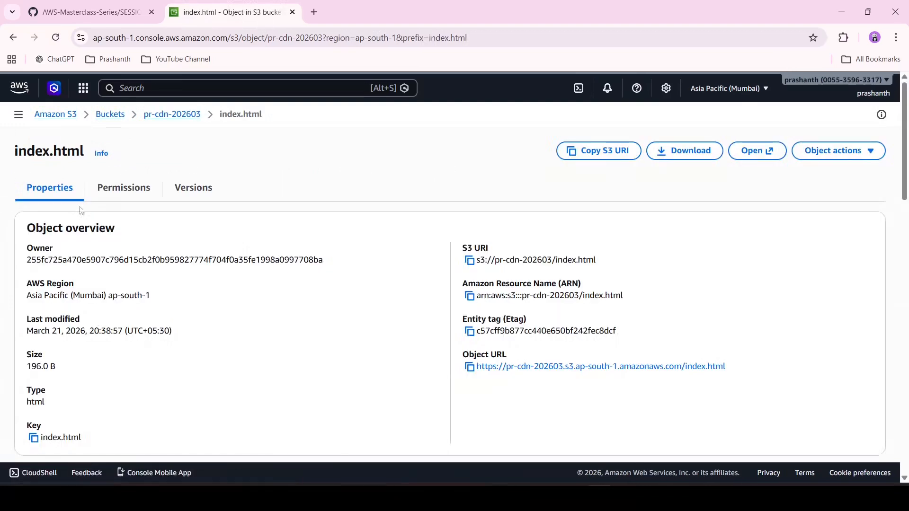
pyautogui.click(750, 154)
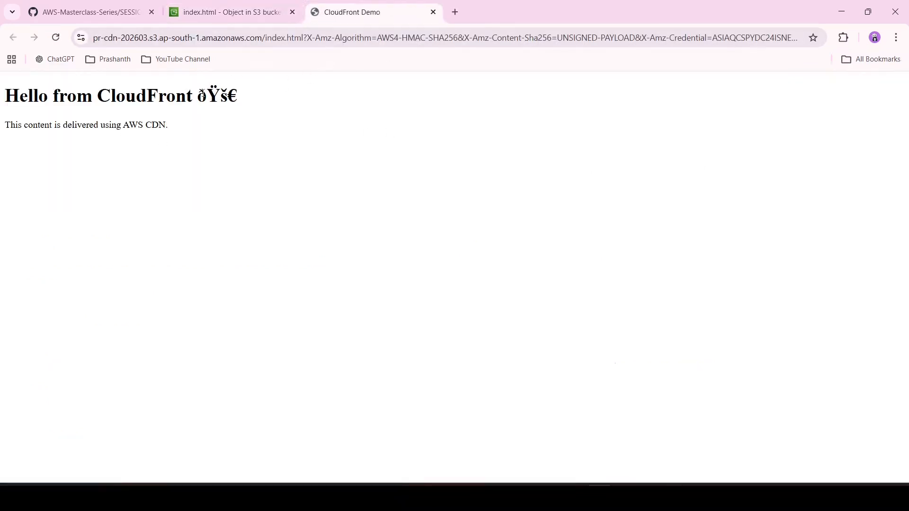
pyautogui.moveTo(202, 91); pyautogui.dragTo(242, 100)
pyautogui.click(242, 100)
pyautogui.click(433, 12)
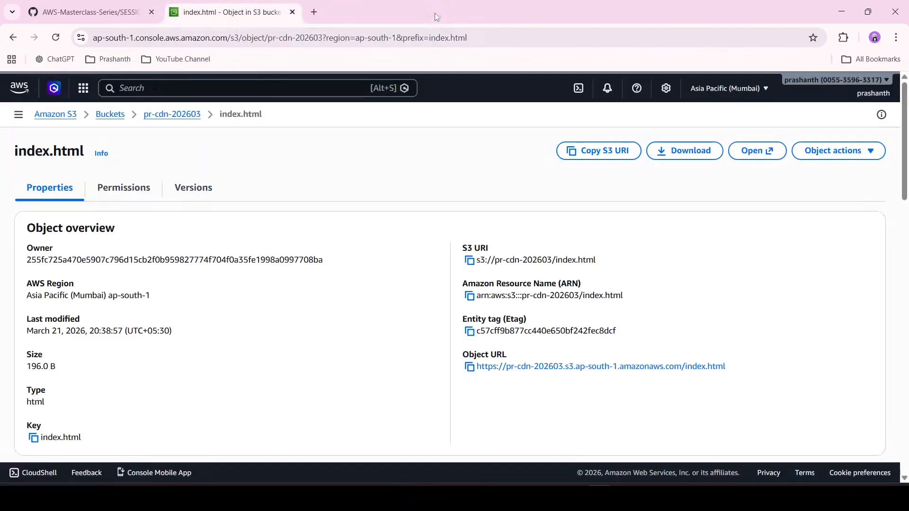
pyautogui.hotkey('alt', 'Tab')
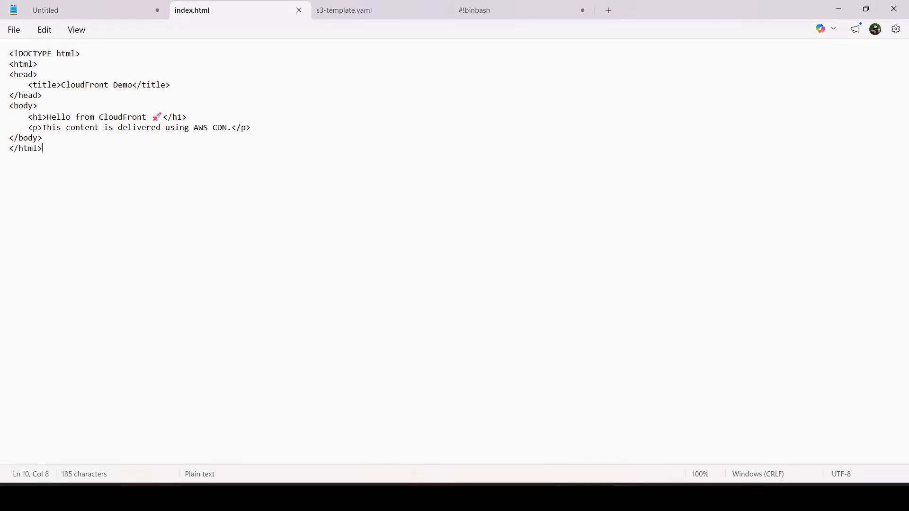
pyautogui.hotkey('alt', 'Tab')
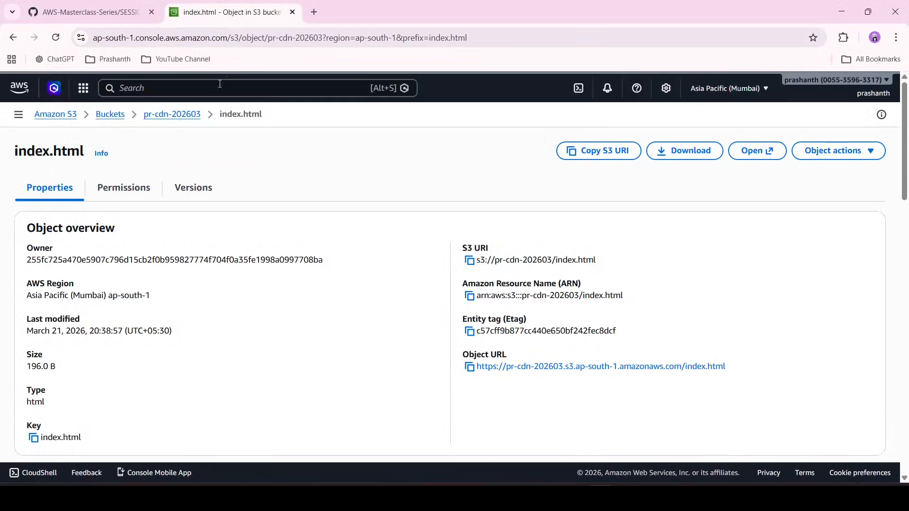
# Open the CloudFront service, dismiss the flat-rate plans introduction, and start creating a distribution
pyautogui.click(235, 89)
pyautogui.write('cloud')
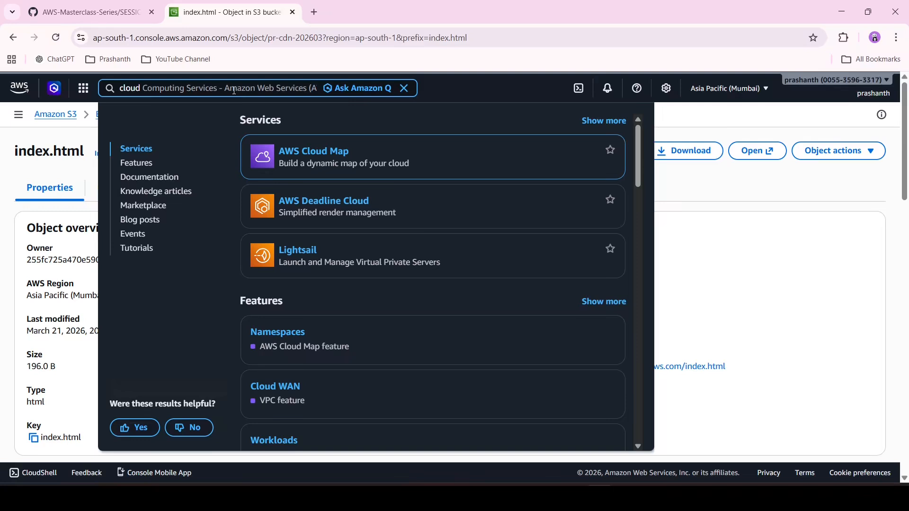
pyautogui.write('fro')
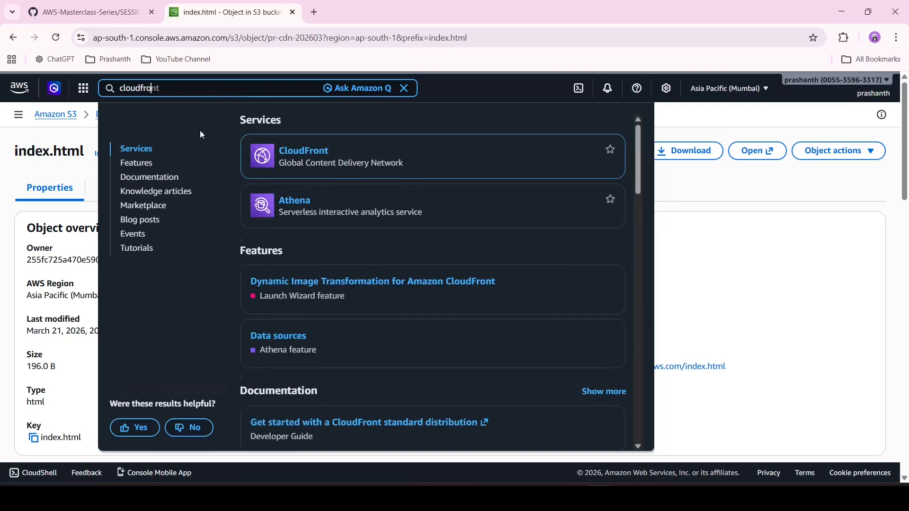
pyautogui.click(303, 152)
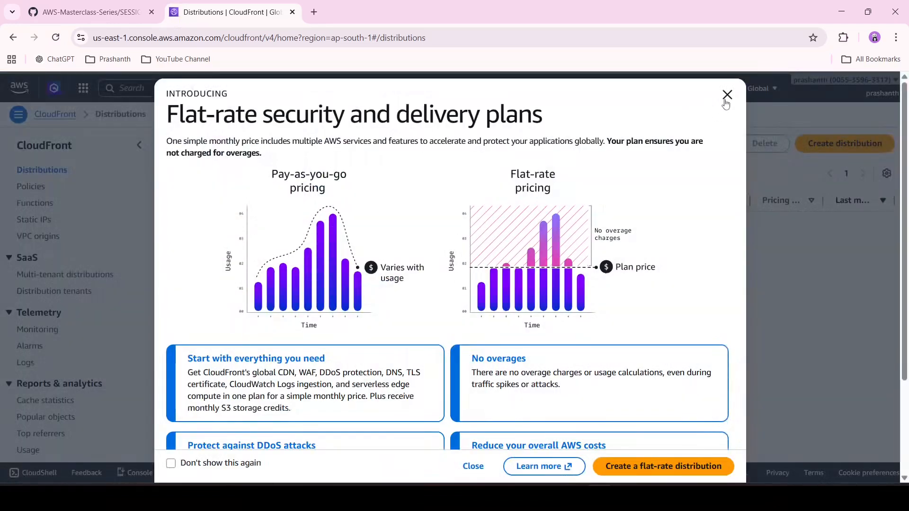
pyautogui.click(726, 96)
pyautogui.click(848, 144)
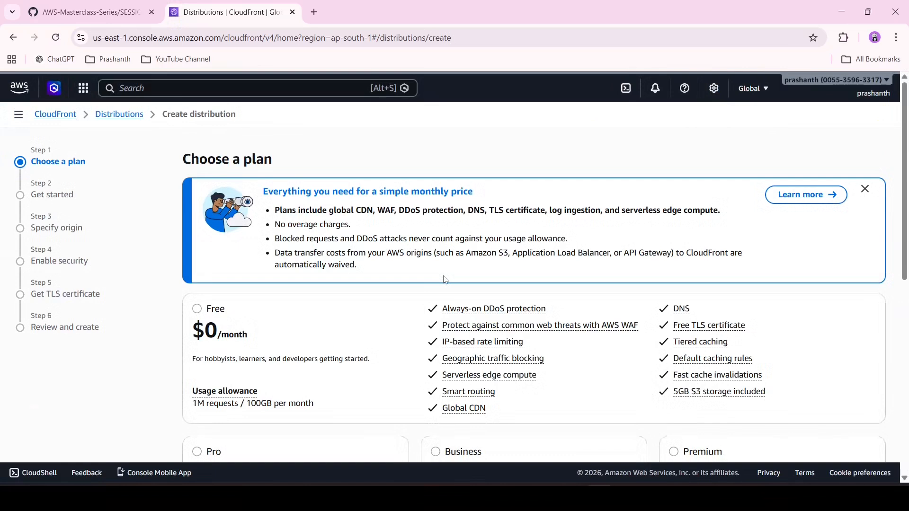
# Review the available pricing plans, choose the Free plan for the distribution, and continue
pyautogui.scroll(-6, 445, 280)
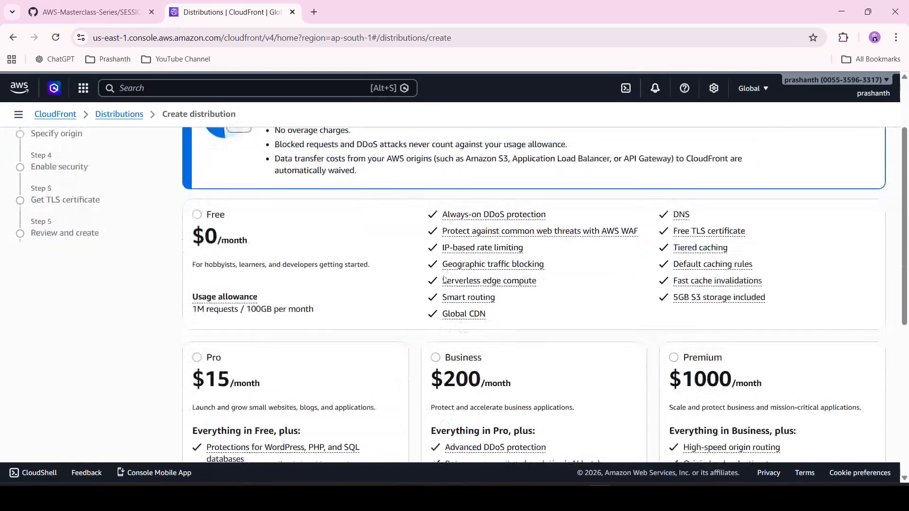
pyautogui.scroll(6, 444, 280)
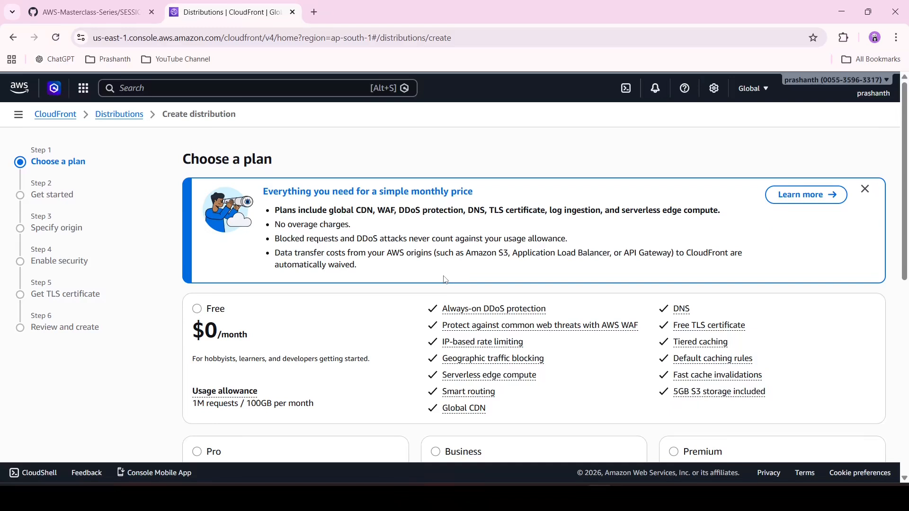
pyautogui.scroll(-1, 444, 279)
pyautogui.click(197, 248)
pyautogui.scroll(-7, 491, 286)
pyautogui.click(864, 430)
# Name the distribution pr-cdn-cf, leave the description and domain empty, and continue to the origin settings
pyautogui.click(400, 259)
pyautogui.write('pr-cdn')
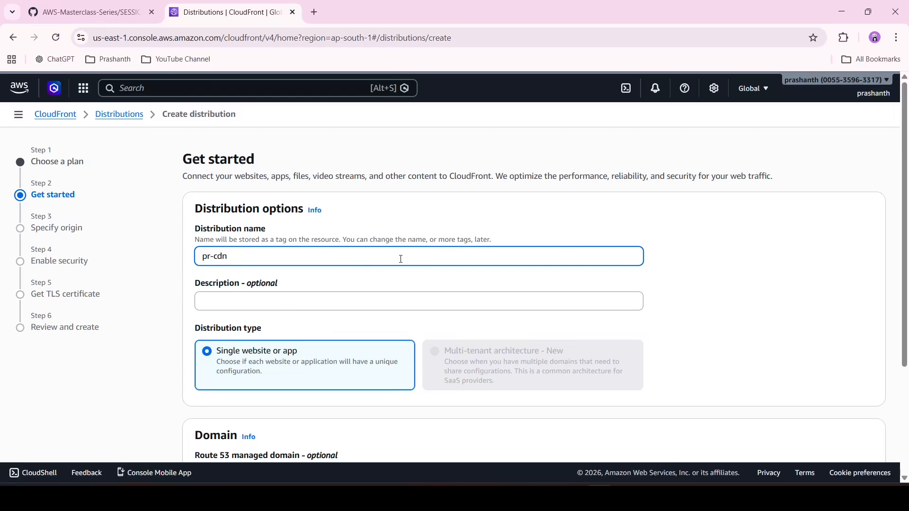
pyautogui.write('-cf')
pyautogui.scroll(-3, 401, 259)
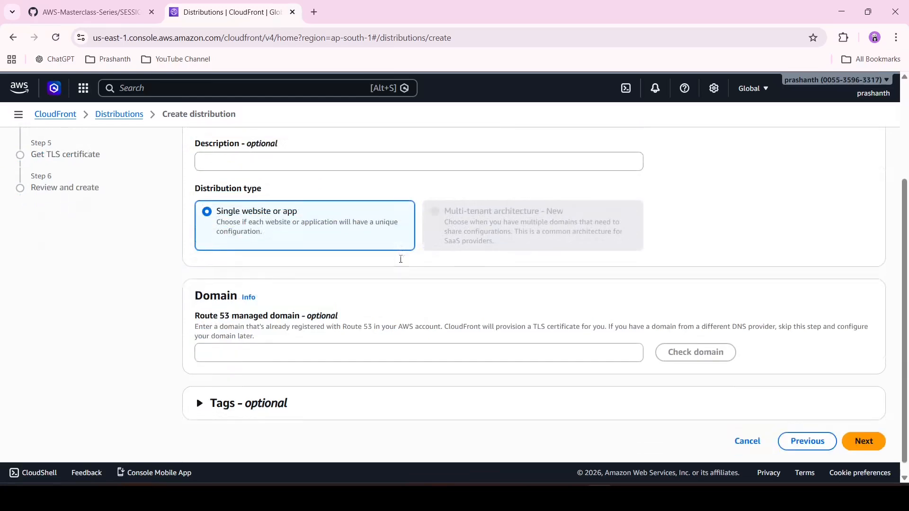
pyautogui.scroll(-1, 387, 345)
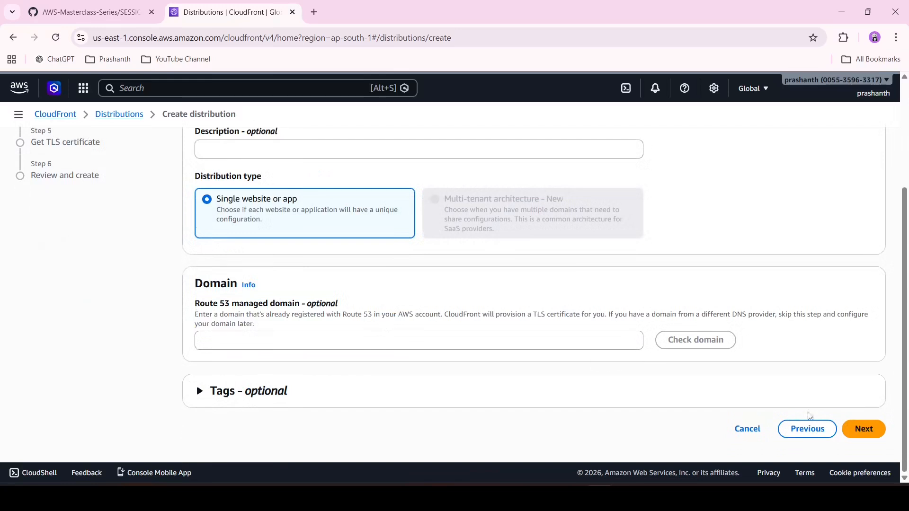
pyautogui.click(864, 428)
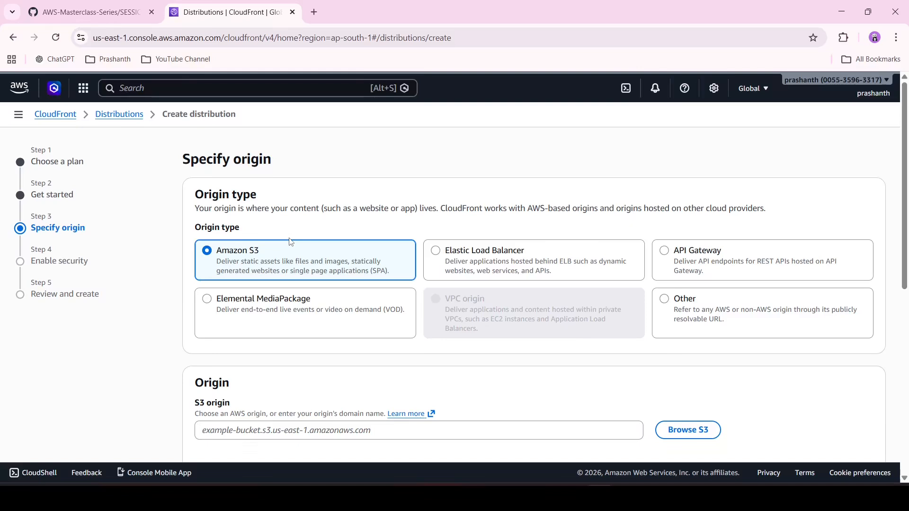
# Switch the S3 origin to customized origin settings and review its protocol, connection and timeout options
pyautogui.scroll(-5, 417, 299)
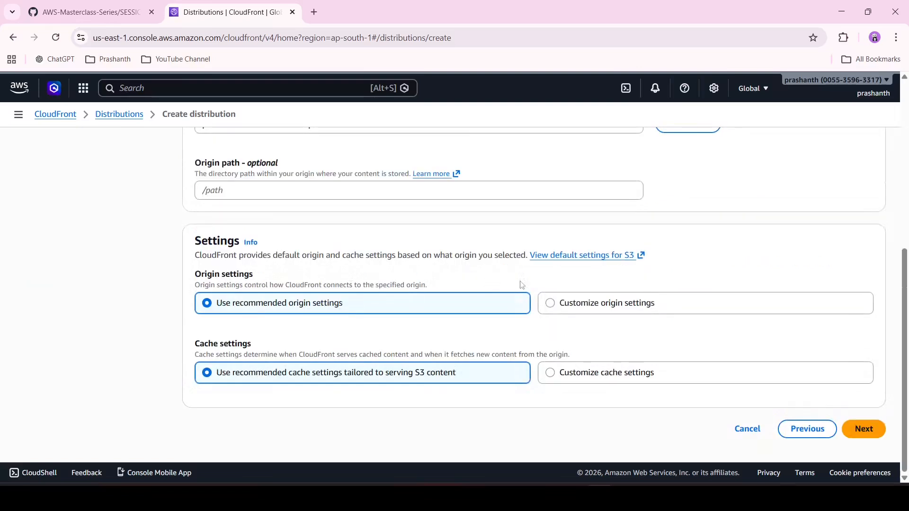
pyautogui.click(617, 309)
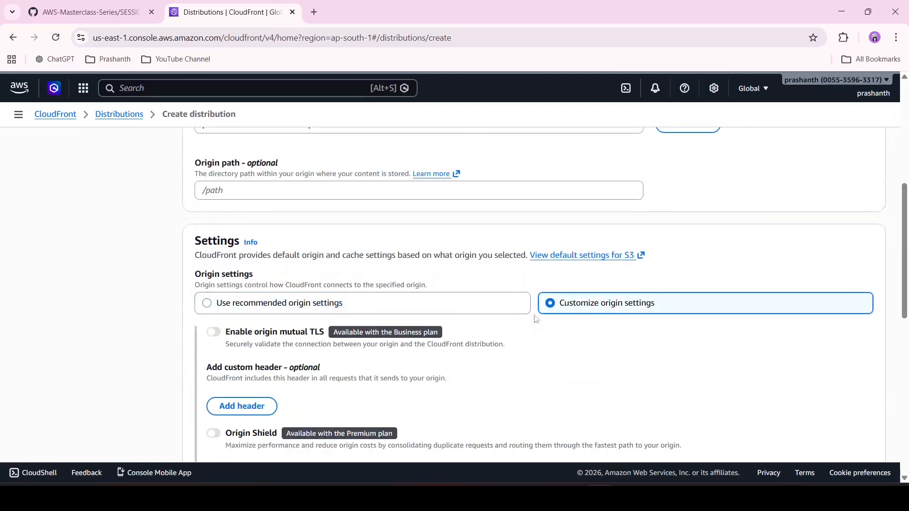
pyautogui.scroll(-1, 433, 346)
pyautogui.scroll(-4, 433, 347)
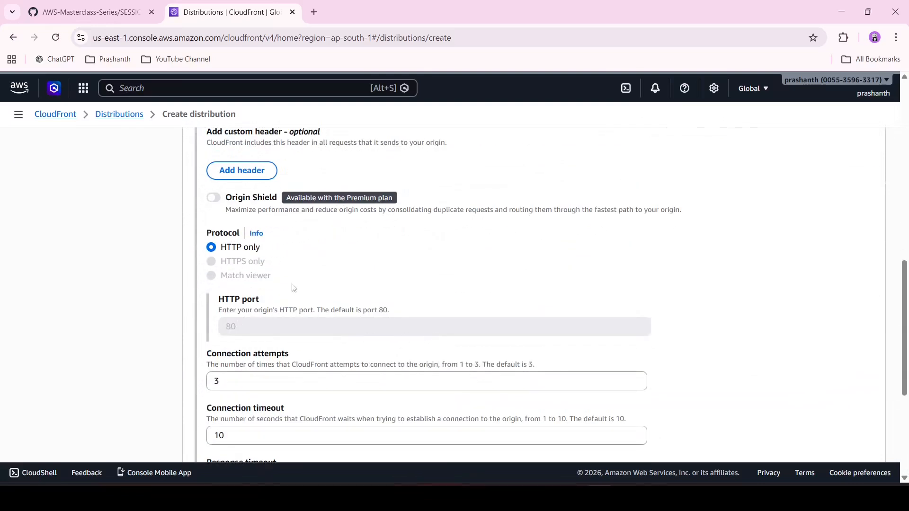
pyautogui.scroll(-5, 279, 259)
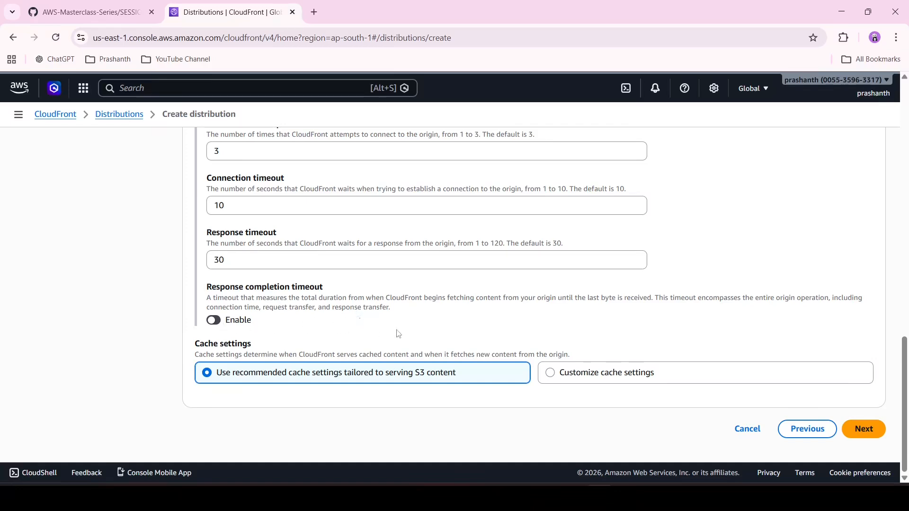
# Switch to customized cache settings and review the viewer protocol, allowed HTTP methods and cache policy options
pyautogui.click(592, 370)
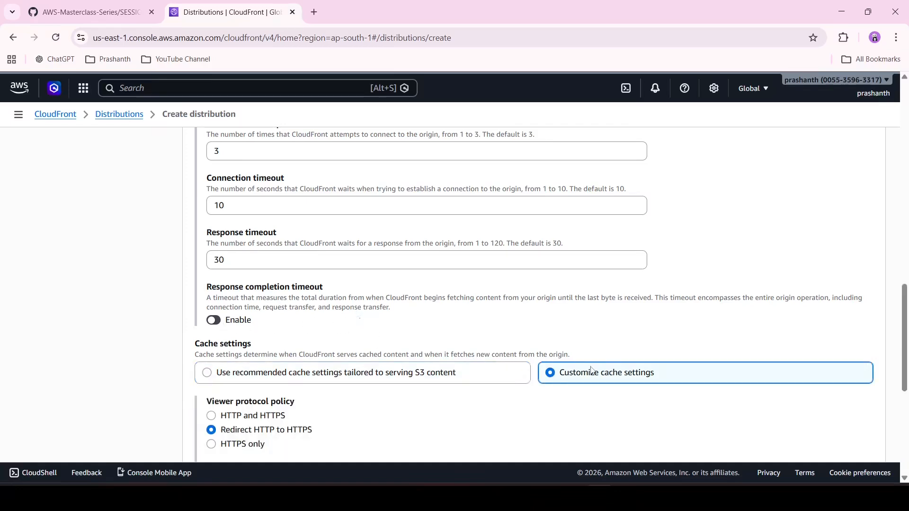
pyautogui.scroll(-3, 592, 371)
pyautogui.scroll(-3, 591, 370)
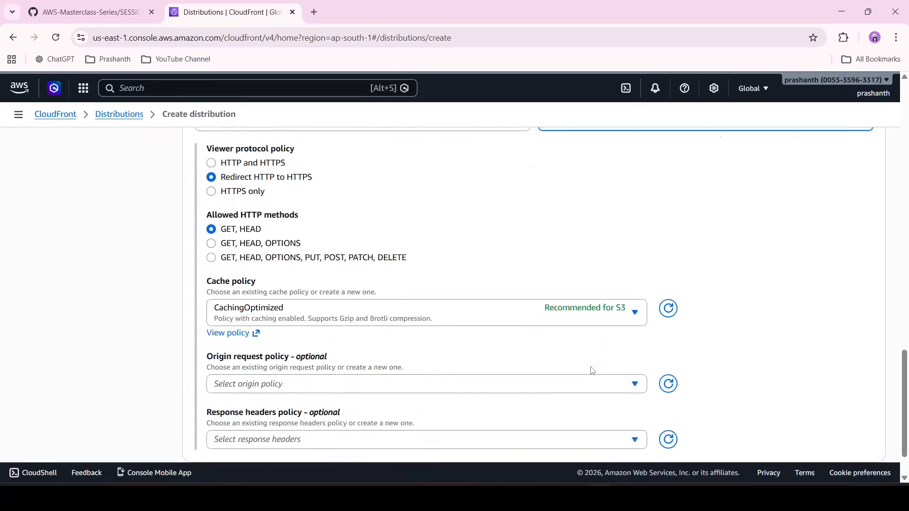
# Keep the CachingOptimized cache policy and default security protections without monitor mode, and continue to the final review
pyautogui.scroll(2, 432, 318)
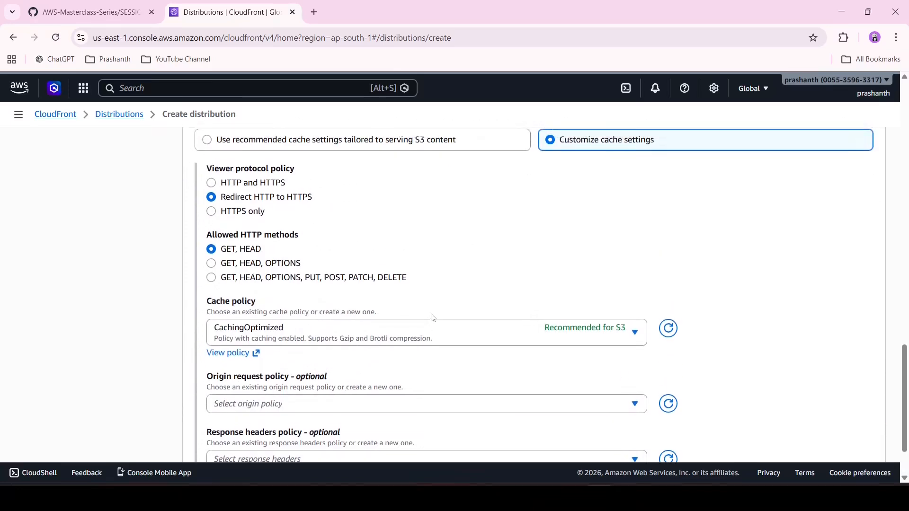
pyautogui.scroll(-2, 442, 258)
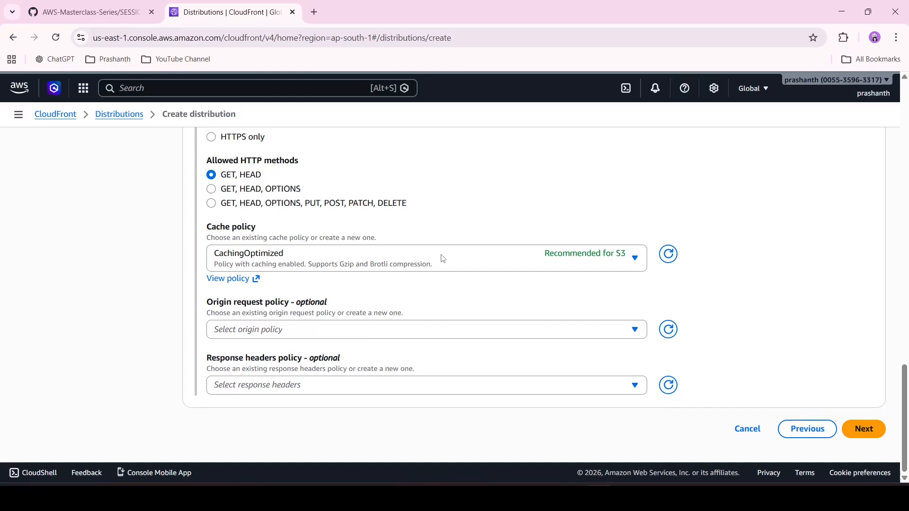
pyautogui.click(863, 429)
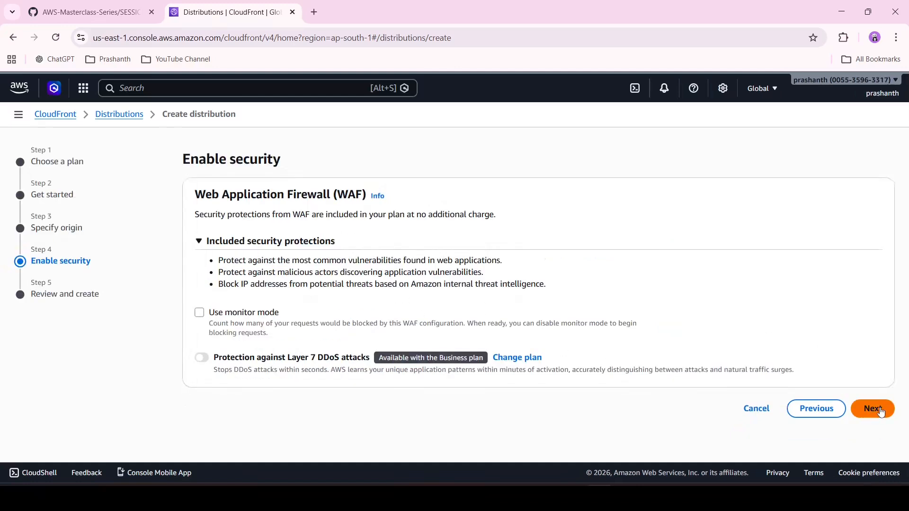
pyautogui.click(882, 413)
# Review the summary of the origin, cache and security settings and create the distribution
pyautogui.scroll(-5, 791, 373)
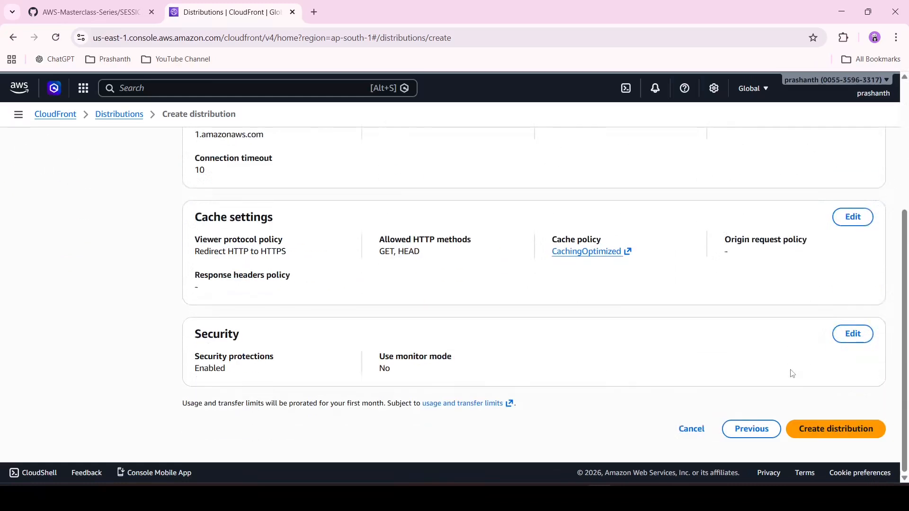
pyautogui.scroll(5, 791, 373)
pyautogui.scroll(-5, 792, 374)
pyautogui.click(834, 428)
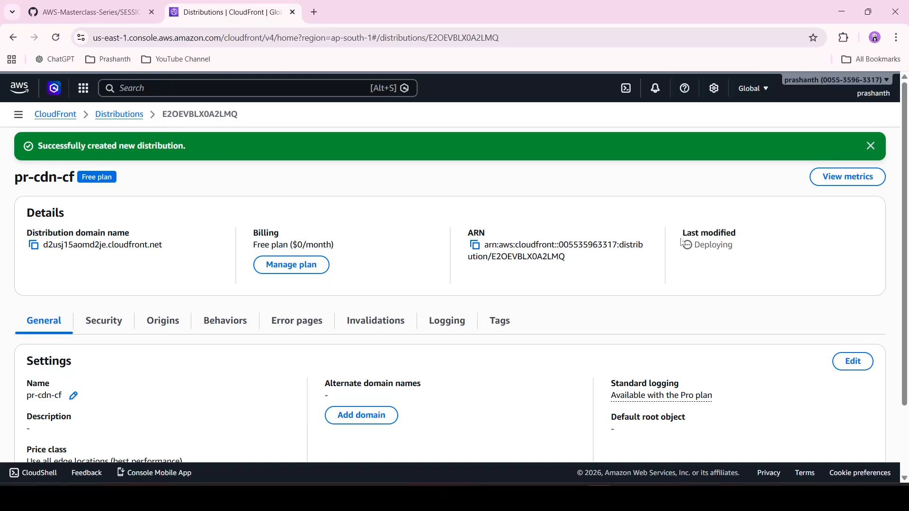
# Check the deployment status of the new distribution and dismiss the creation notification
pyautogui.moveTo(685, 247); pyautogui.dragTo(742, 251)
pyautogui.click(685, 233)
pyautogui.moveTo(686, 249); pyautogui.dragTo(733, 246)
pyautogui.click(733, 247)
pyautogui.click(871, 146)
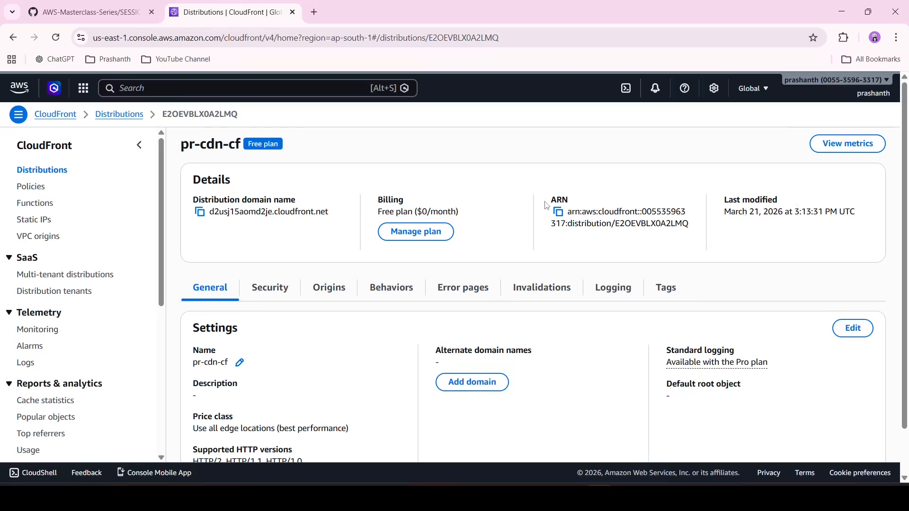
# Copy the distribution domain name, test it in a new browser tab, and close that tab
pyautogui.click(200, 214)
pyautogui.click(200, 212)
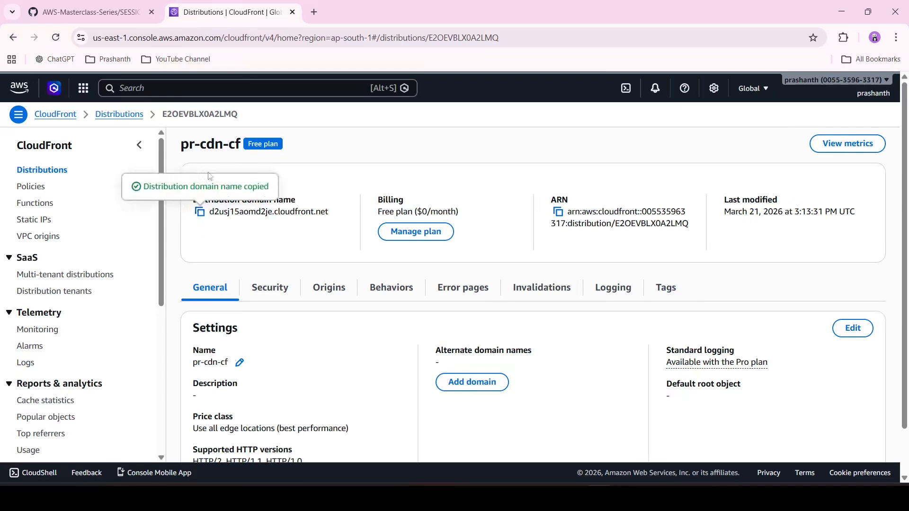
pyautogui.click(310, 18)
pyautogui.hotkey('ctrl', 'v')
pyautogui.press('Return')
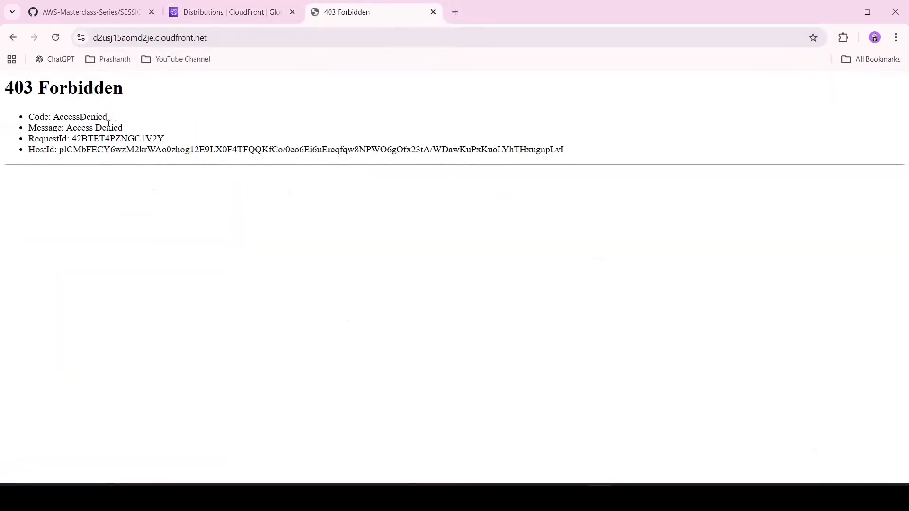
pyautogui.click(432, 12)
# In a duplicate of the console tab, open the S3 bucket pr-cdn-202603 and check its public access permissions
pyautogui.rightClick(257, 13)
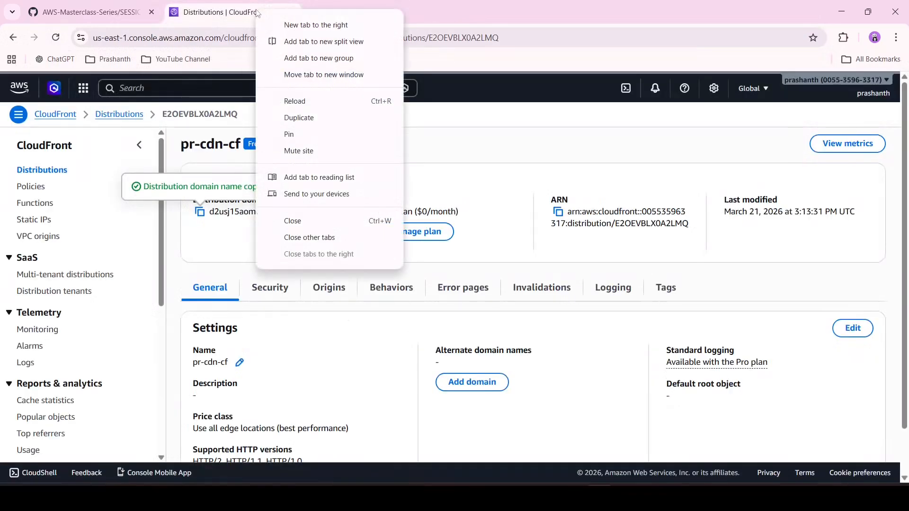
pyautogui.click(331, 126)
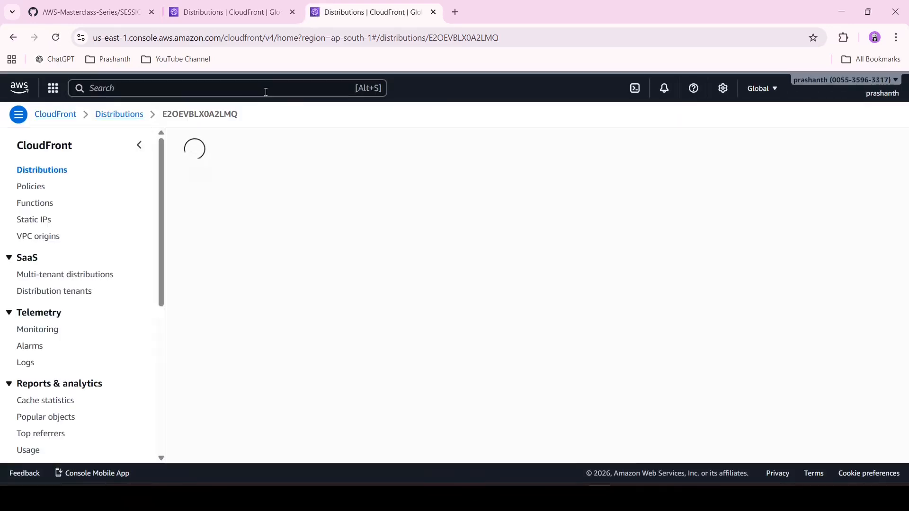
pyautogui.click(266, 89)
pyautogui.write('s3')
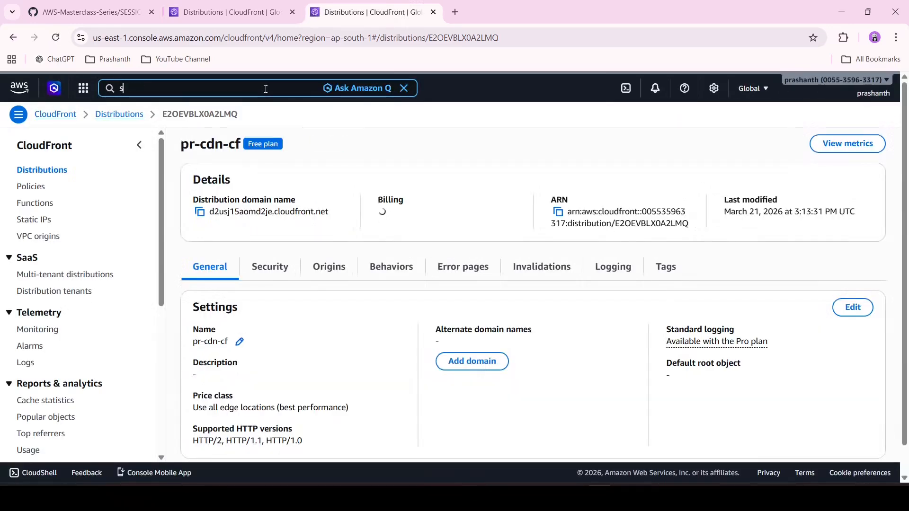
pyautogui.click(286, 154)
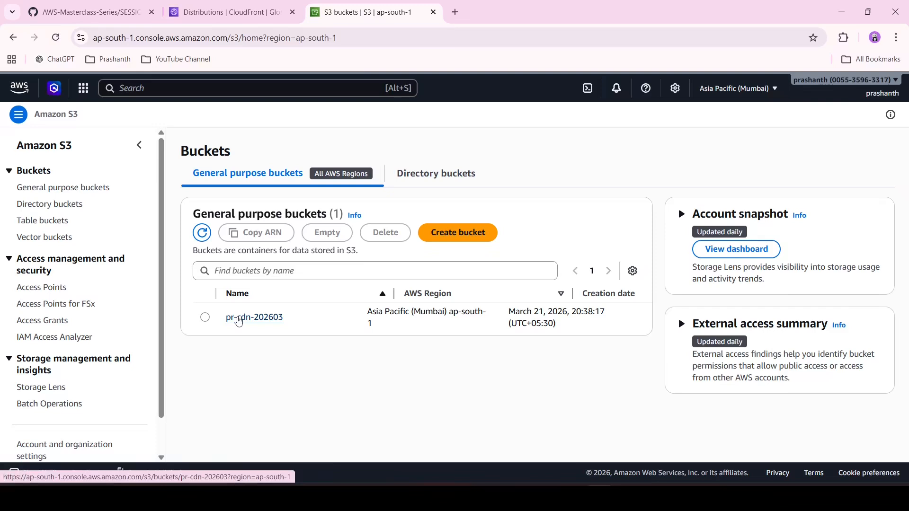
pyautogui.click(243, 324)
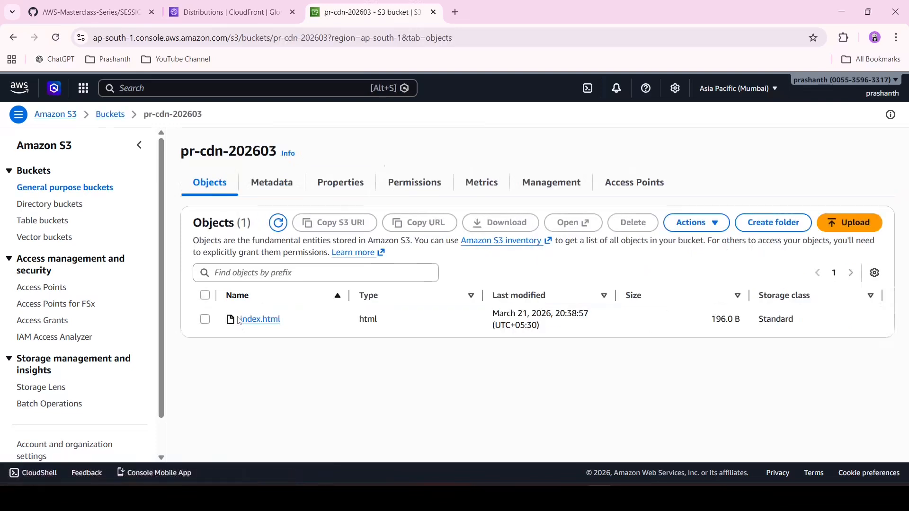
pyautogui.click(406, 186)
pyautogui.scroll(-2, 273, 308)
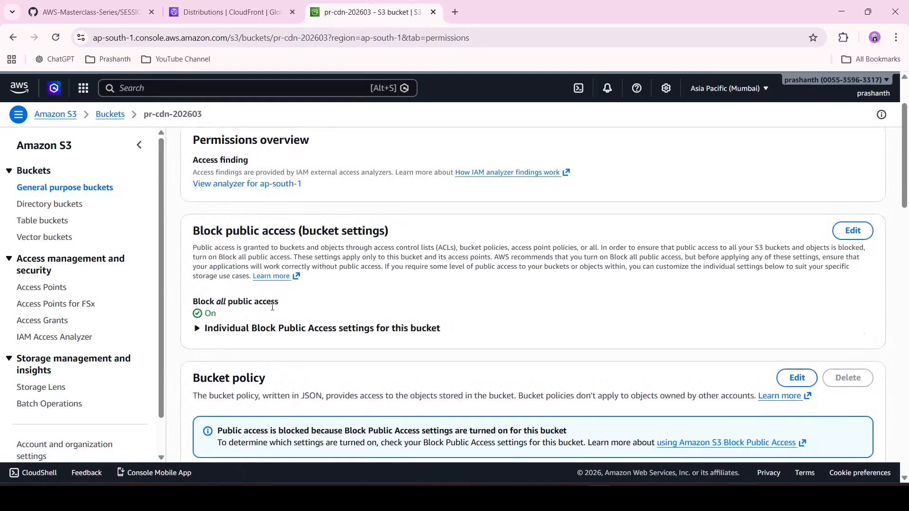
# Return to the CloudFront distribution and inspect its existing S3 static website origin without changing it
pyautogui.click(188, 6)
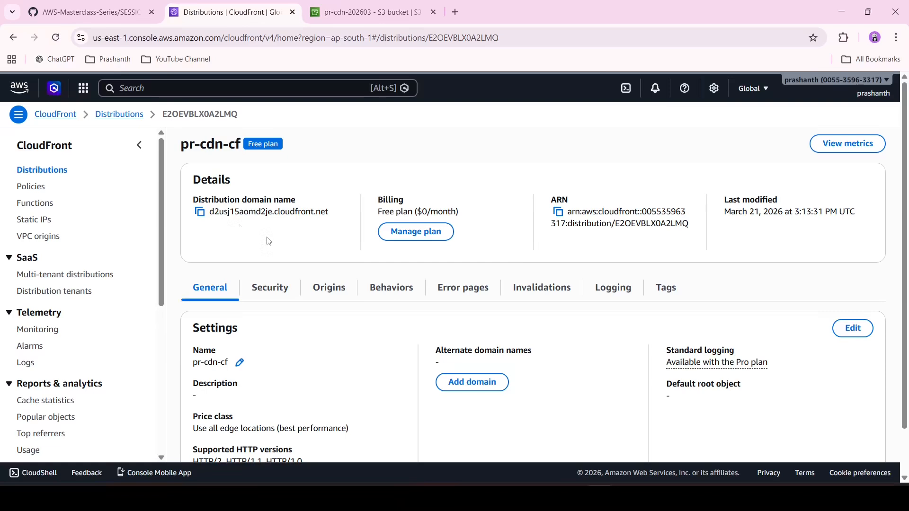
pyautogui.click(320, 294)
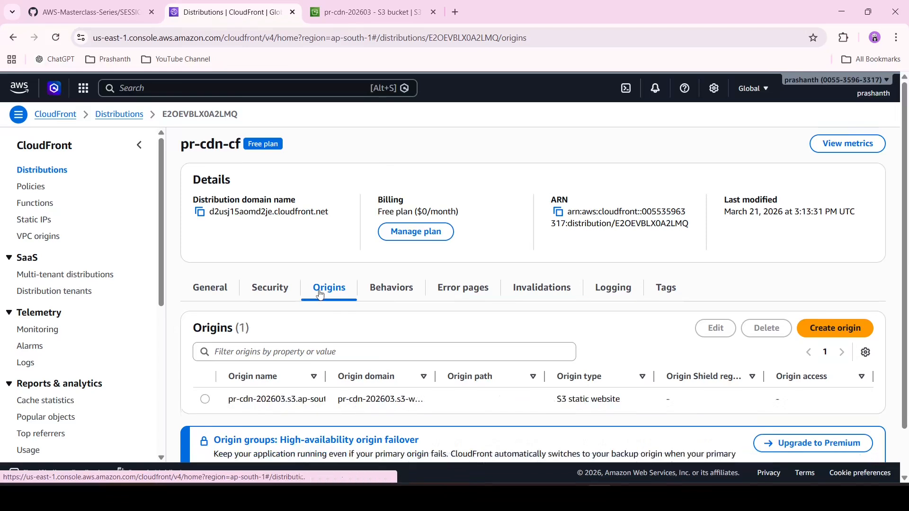
pyautogui.scroll(-1, 320, 294)
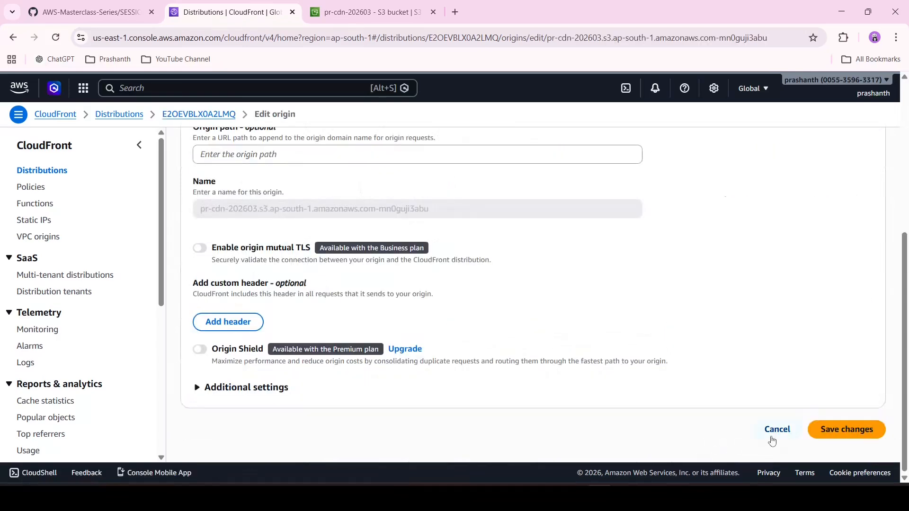
pyautogui.click(772, 437)
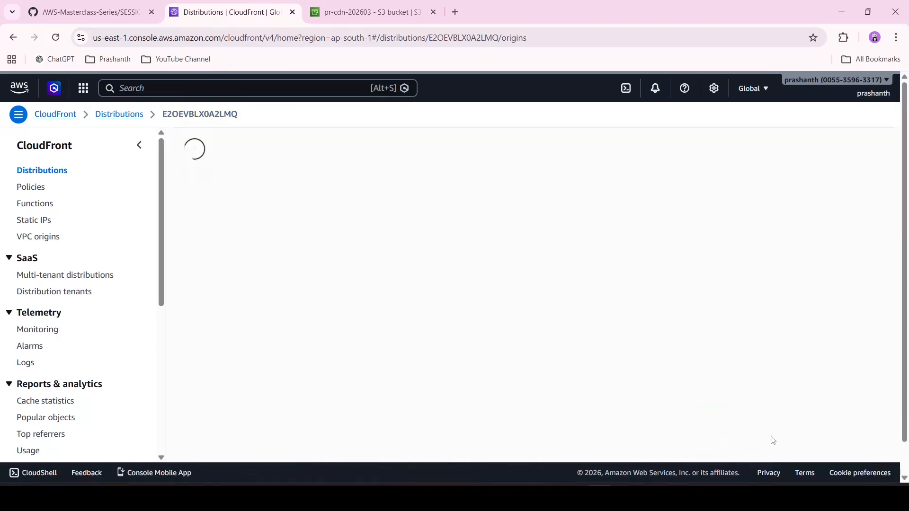
pyautogui.scroll(-1, 689, 316)
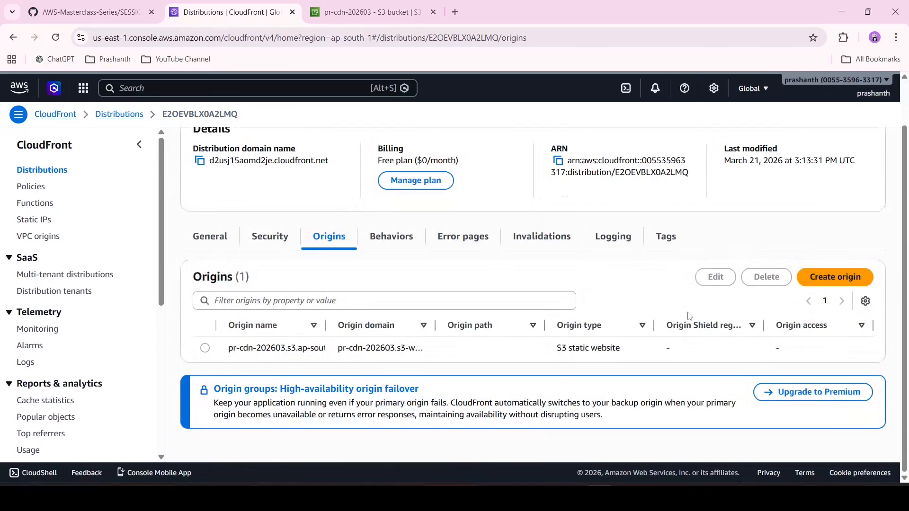
pyautogui.scroll(1, 627, 319)
pyautogui.scroll(-1, 626, 319)
# Start a new origin for pr-cdn-202603.s3.ap-south-1.amazonaws.com that uses origin access control settings
pyautogui.click(813, 281)
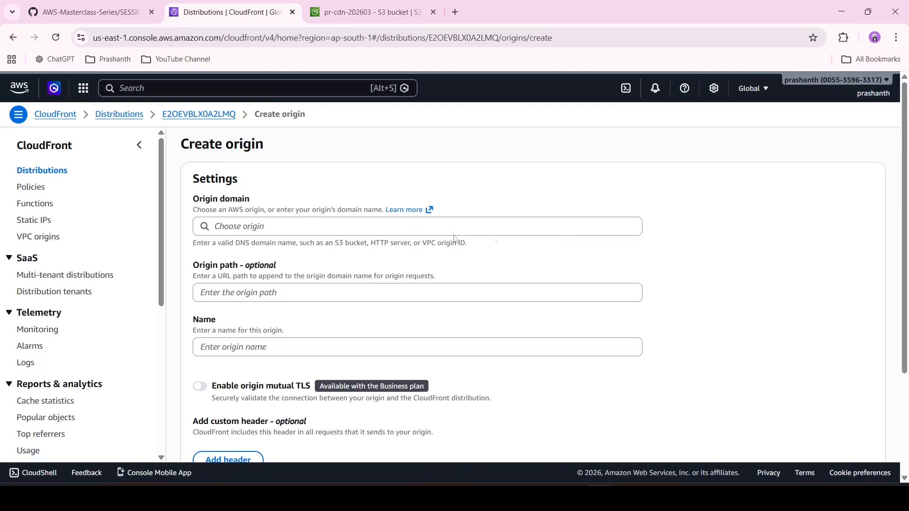
pyautogui.click(443, 231)
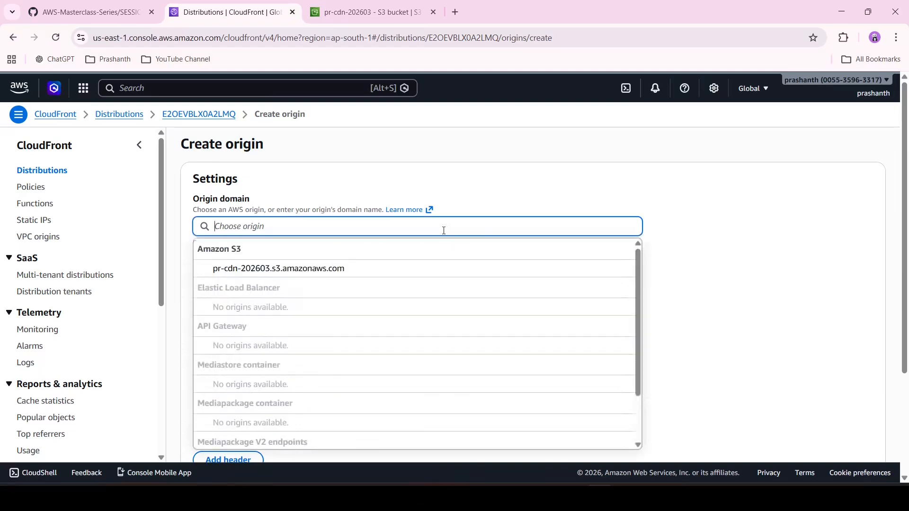
pyautogui.click(391, 269)
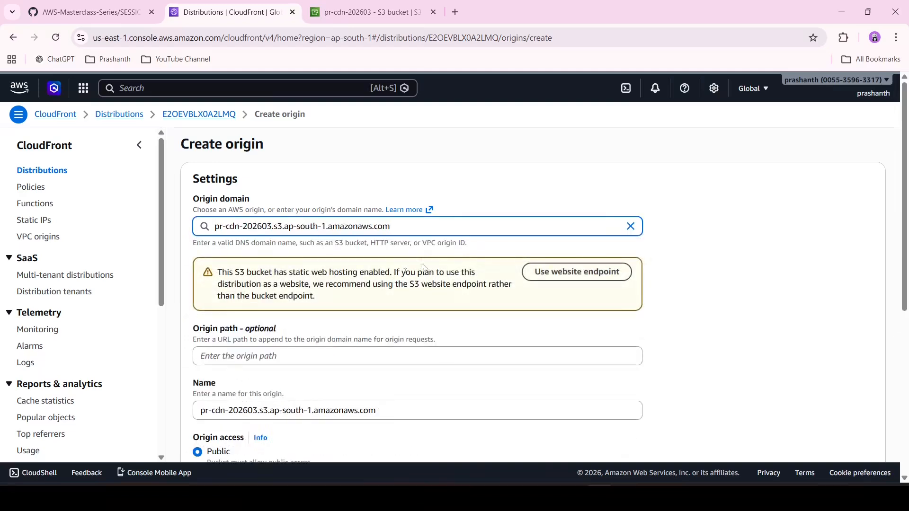
pyautogui.scroll(-4, 327, 280)
pyautogui.click(200, 279)
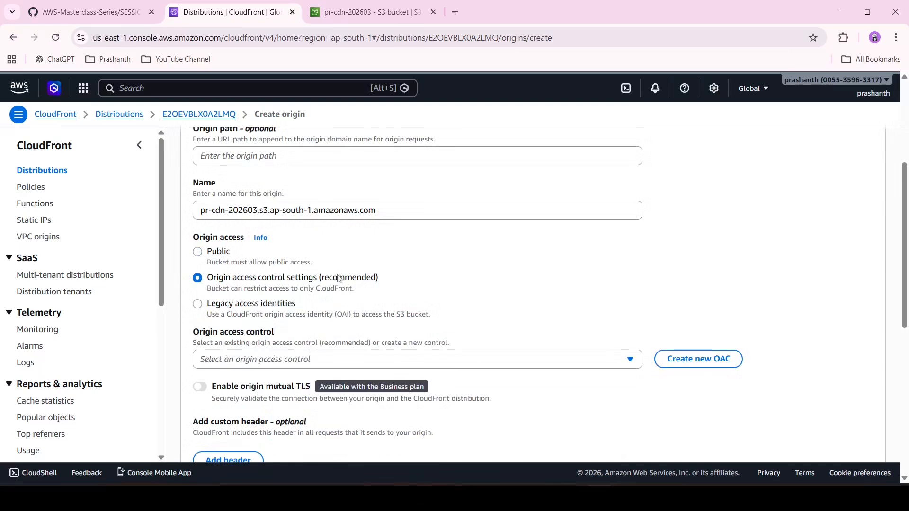
# Create a new origin access control for the bucket, keeping the suggested name and the recommended request signing
pyautogui.scroll(-1, 411, 270)
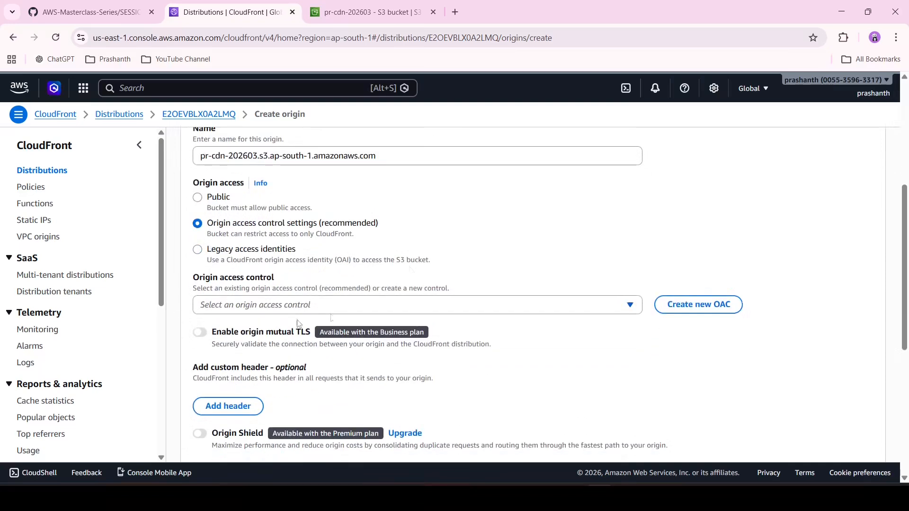
pyautogui.click(633, 310)
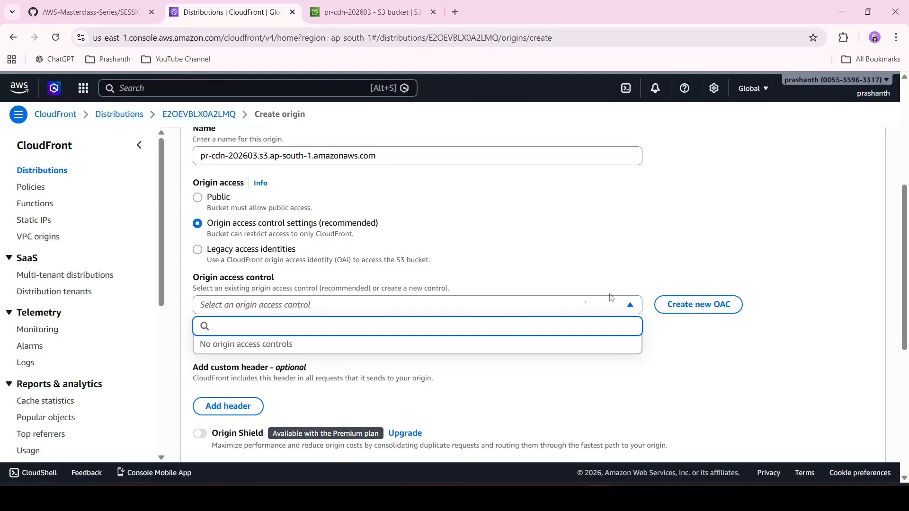
pyautogui.click(624, 297)
pyautogui.click(698, 308)
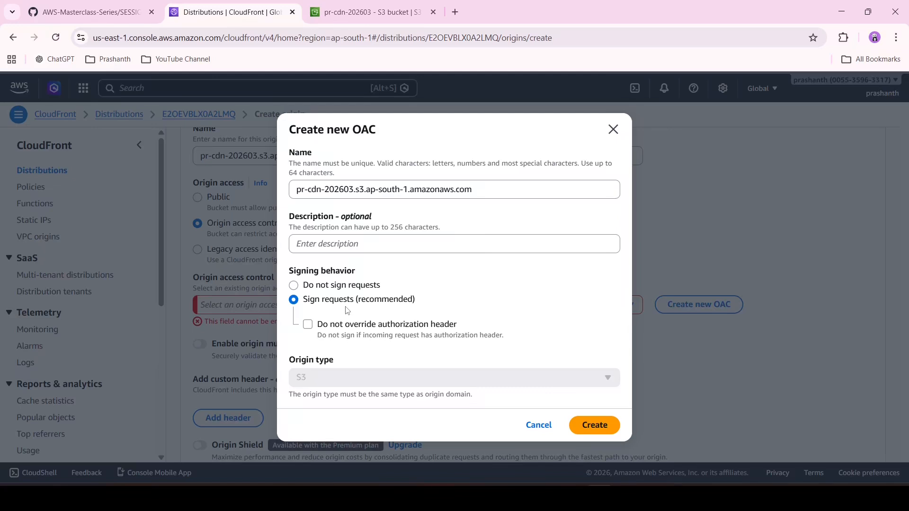
pyautogui.click(592, 426)
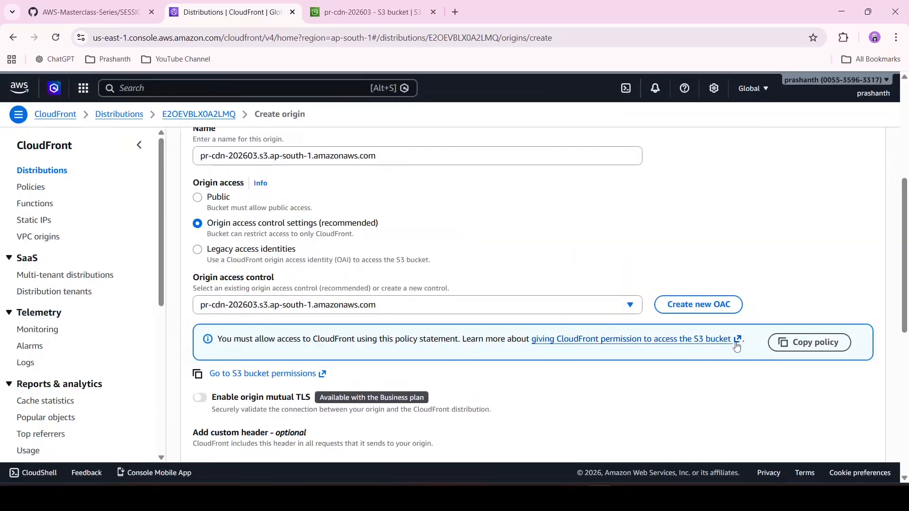
# Copy the CloudFront access policy statement and create the origin with the default connection settings
pyautogui.click(795, 347)
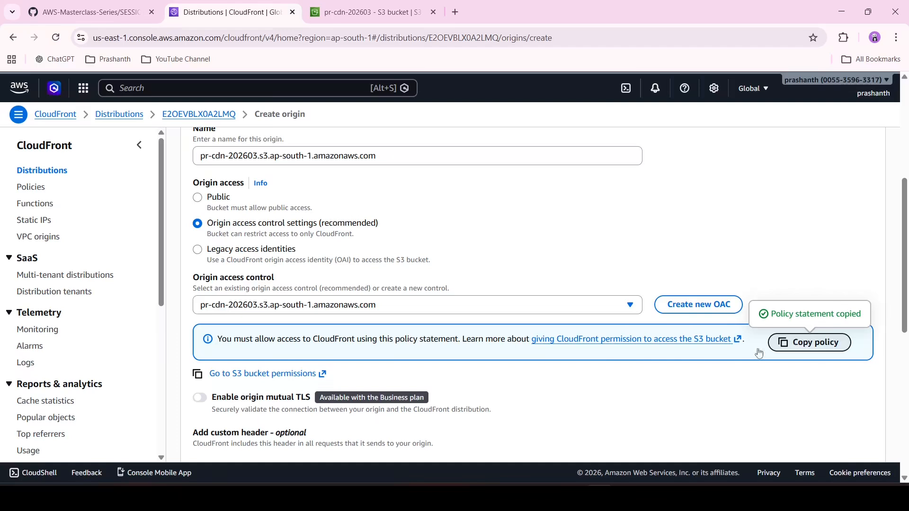
pyautogui.scroll(-8, 583, 376)
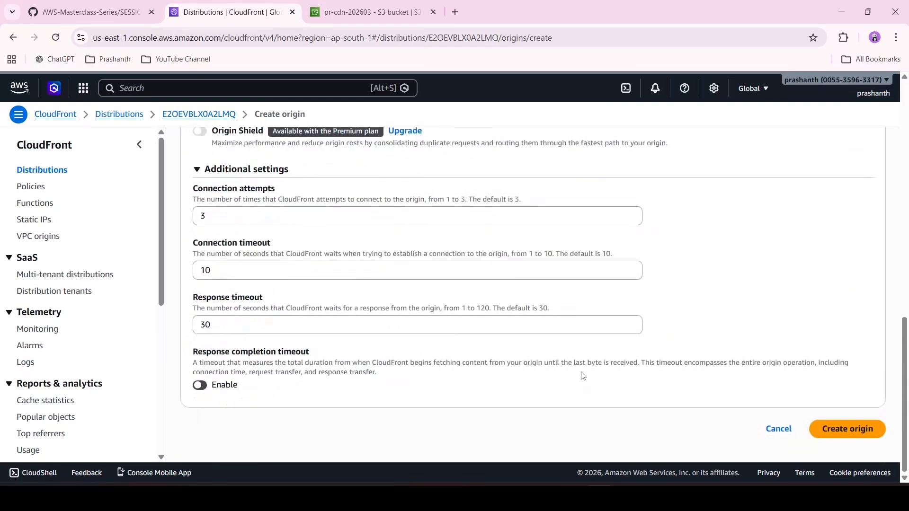
pyautogui.click(830, 429)
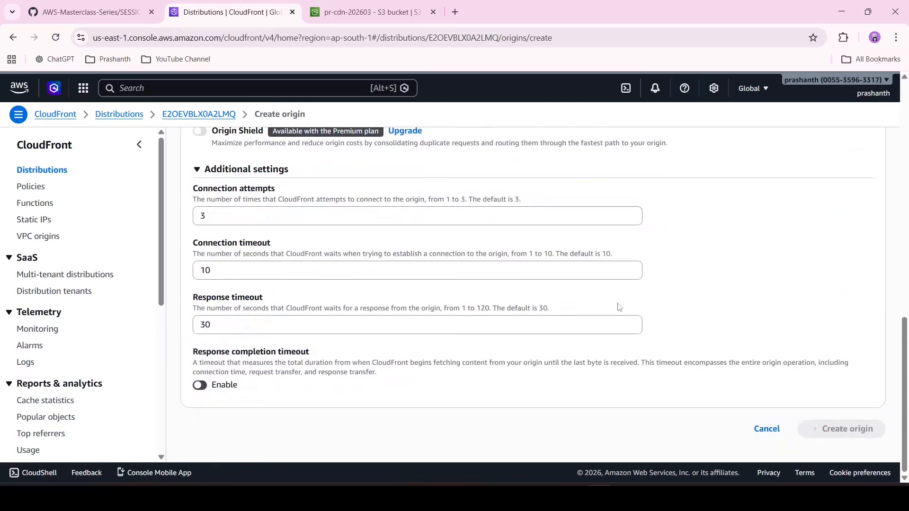
# Paste the copied CloudFront access policy as the bucket policy of pr-cdn-202603 and save it
pyautogui.click(379, 5)
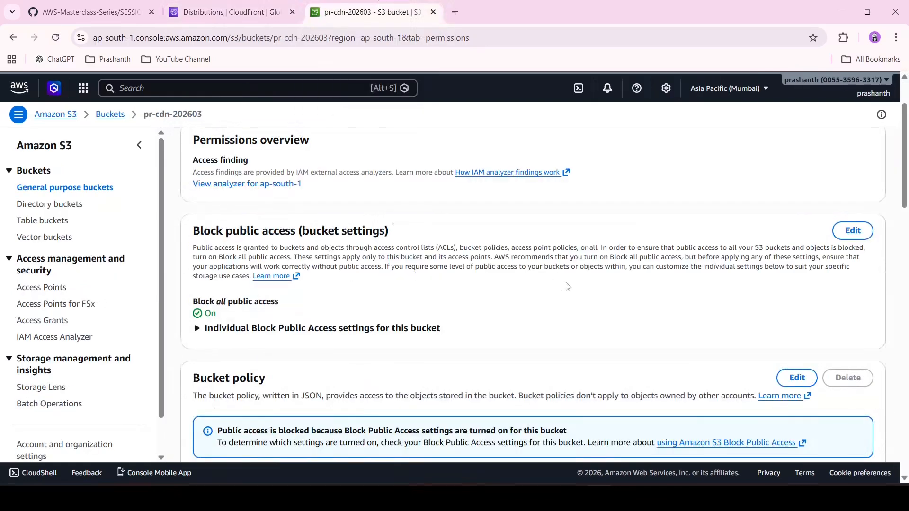
pyautogui.scroll(-3, 568, 287)
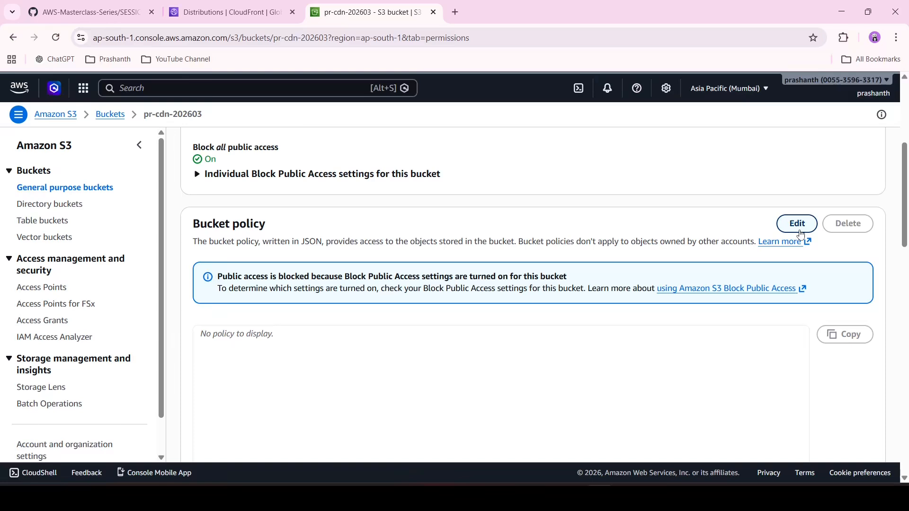
pyautogui.click(798, 224)
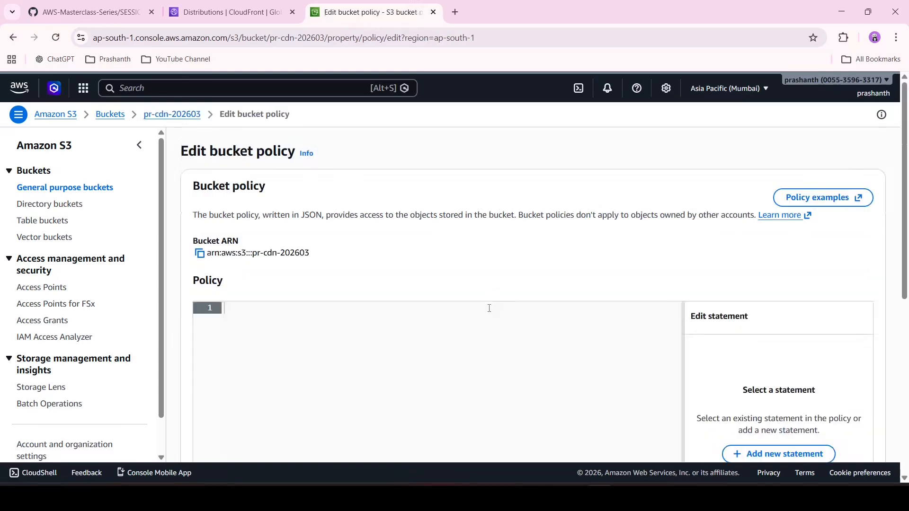
pyautogui.hotkey('ctrl', 'v')
pyautogui.scroll(-4, 489, 308)
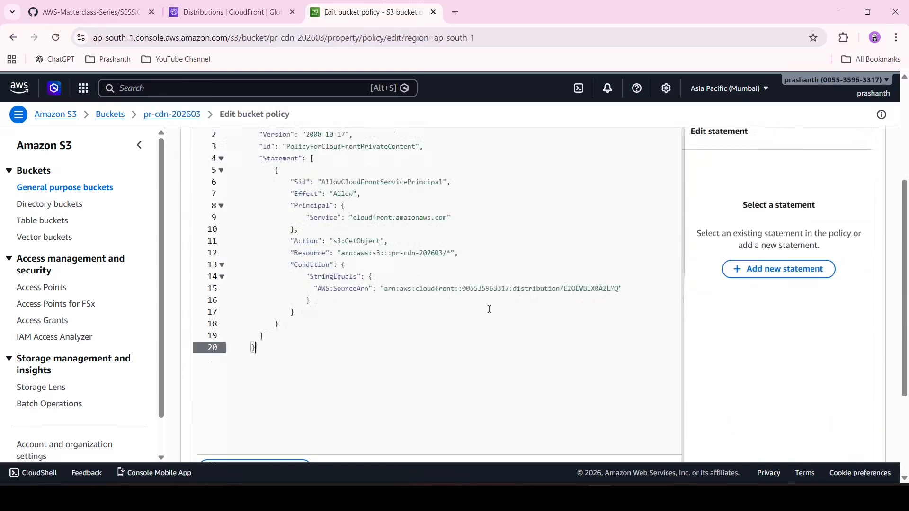
pyautogui.scroll(-3, 489, 309)
pyautogui.click(827, 429)
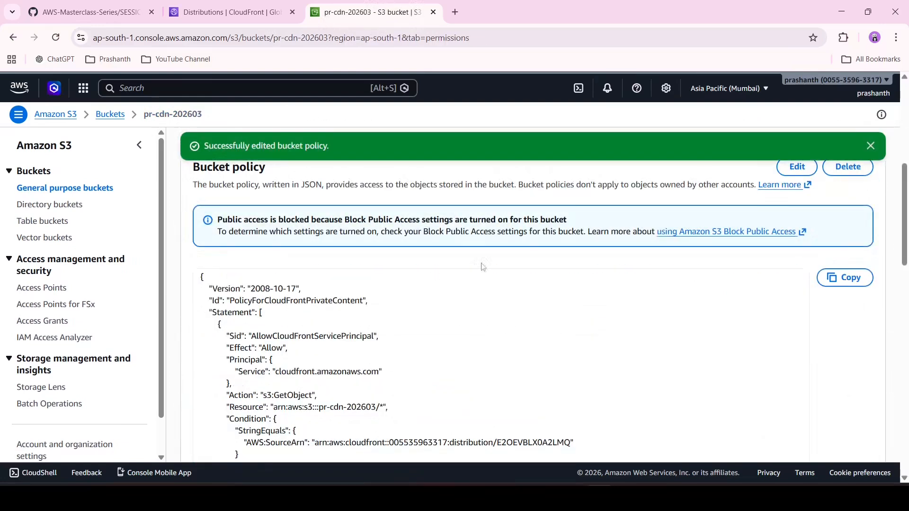
# Review the saved bucket policy of pr-cdn-202603 and the origins listed for the pr-cdn-cf distribution
pyautogui.scroll(-5, 487, 234)
pyautogui.scroll(10, 487, 233)
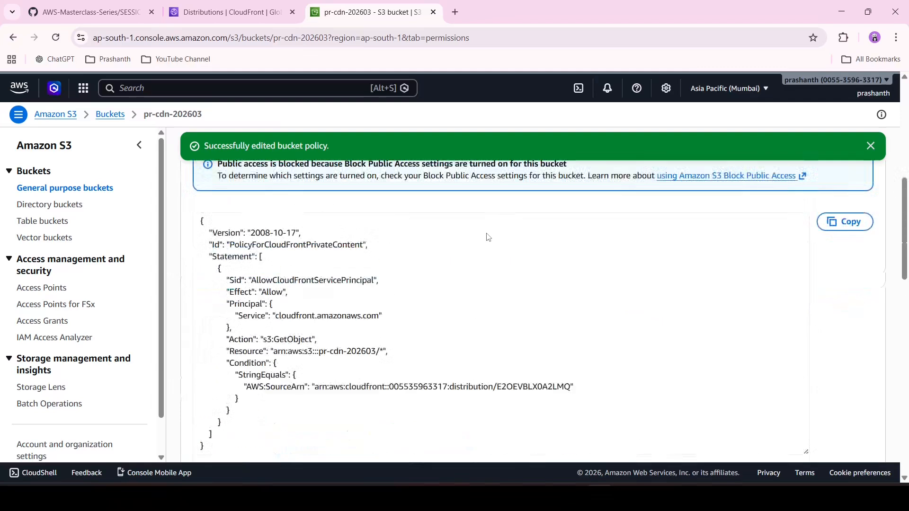
pyautogui.click(247, 6)
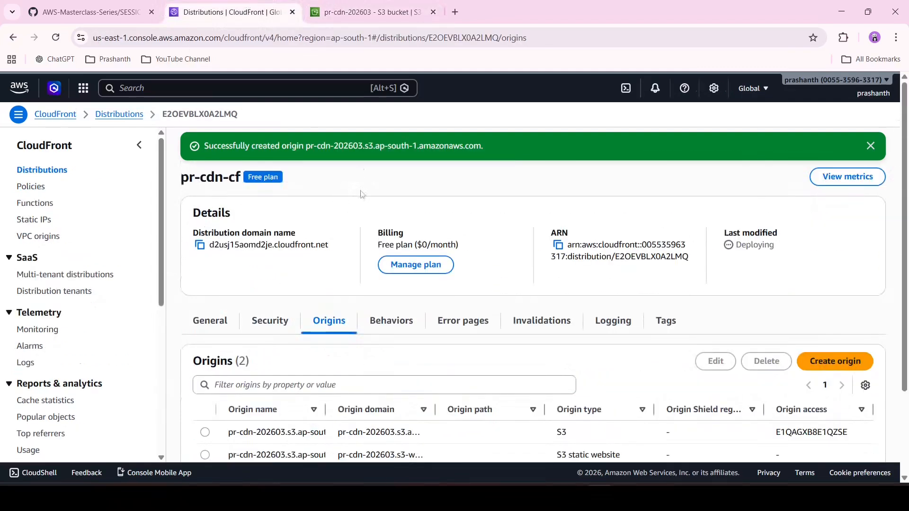
pyautogui.click(869, 147)
pyautogui.scroll(-2, 678, 268)
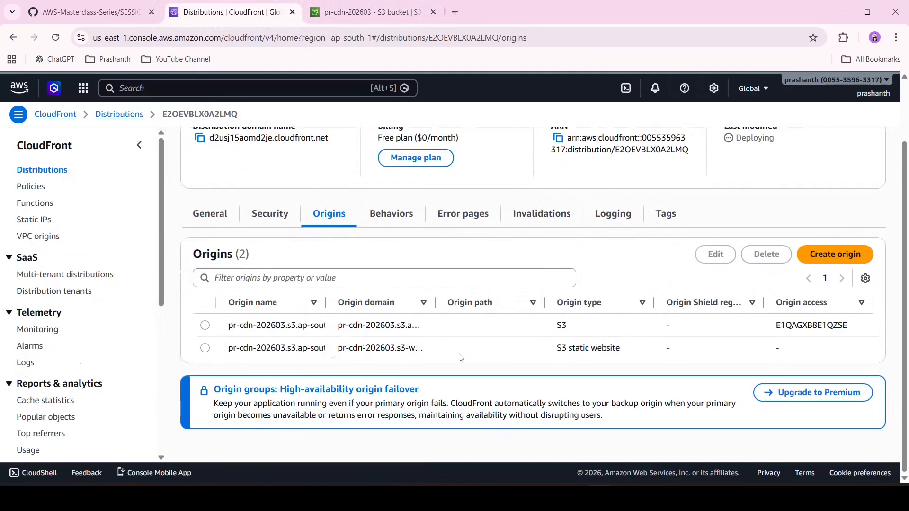
pyautogui.scroll(2, 241, 354)
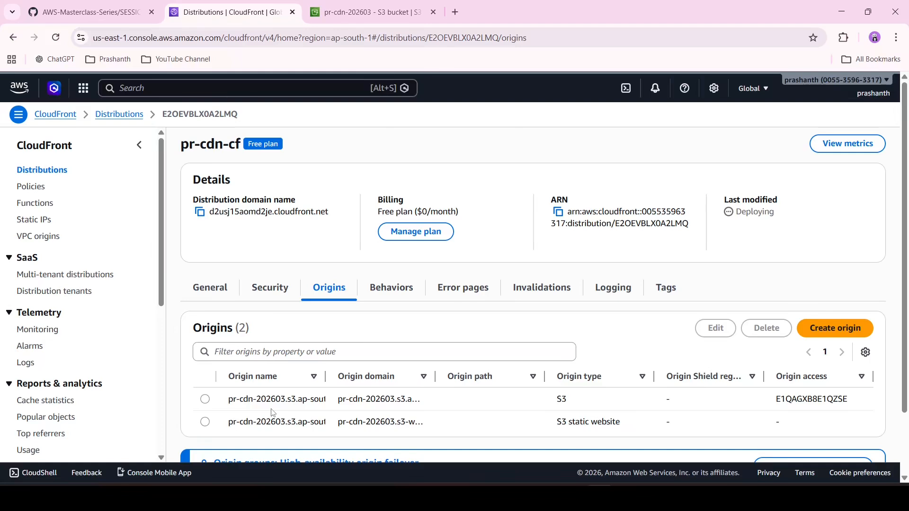
# Check the bucket's Block Public Access settings and the CloudFront service principal statement in its policy
pyautogui.click(372, 12)
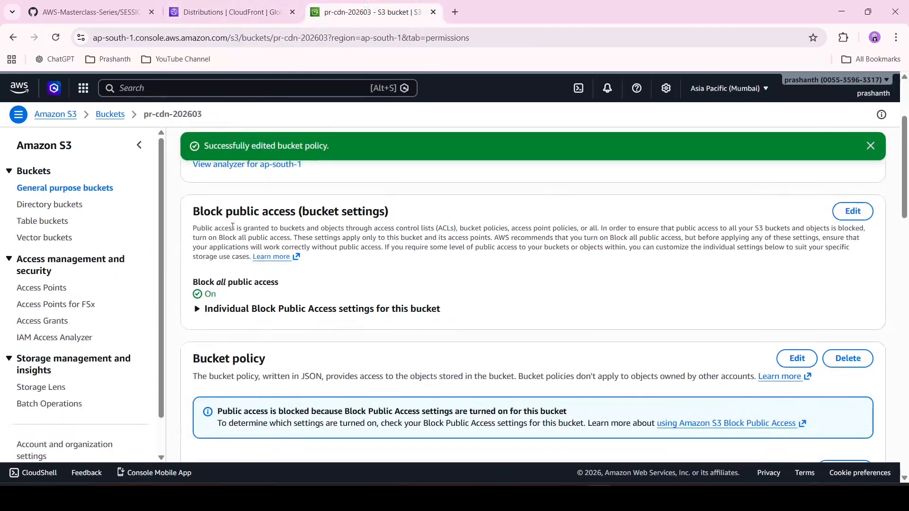
pyautogui.scroll(3, 232, 227)
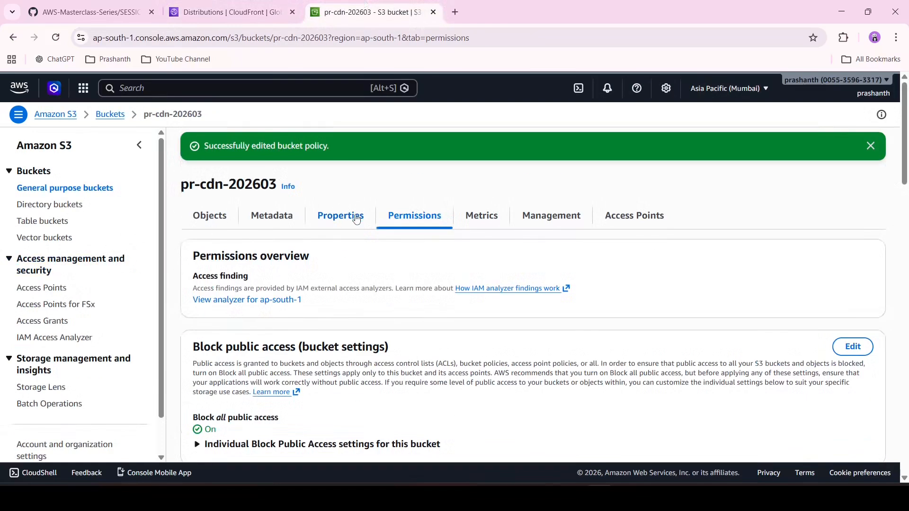
pyautogui.scroll(-4, 357, 219)
pyautogui.scroll(-4, 359, 308)
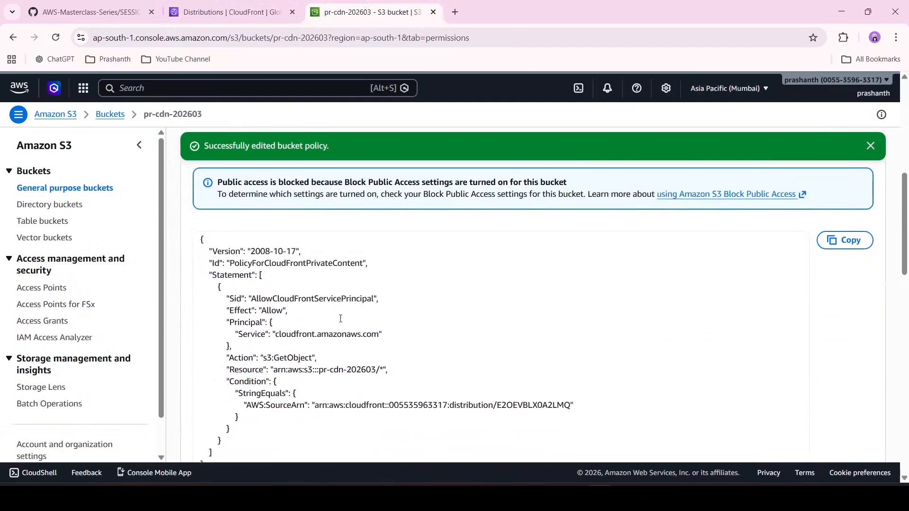
# Inspect the settings of the distribution's S3 static website origin and leave them without saving
pyautogui.click(245, 6)
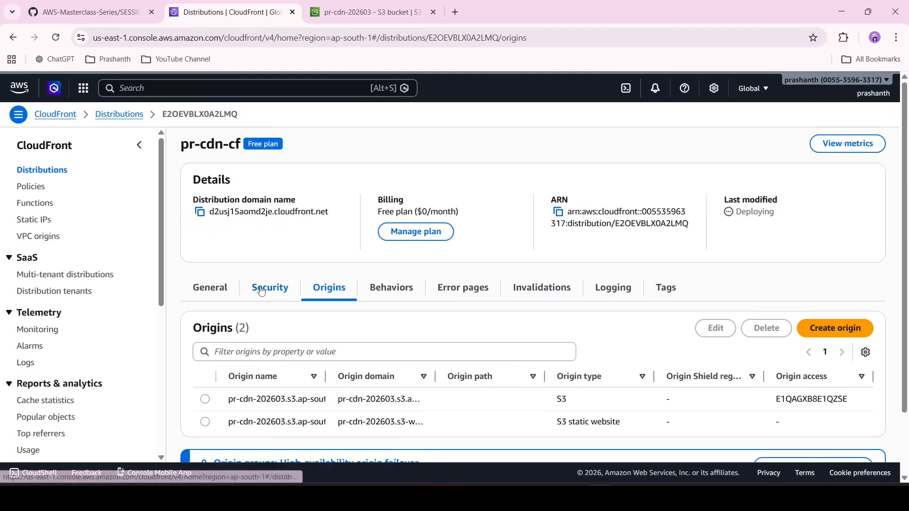
pyautogui.scroll(-2, 261, 289)
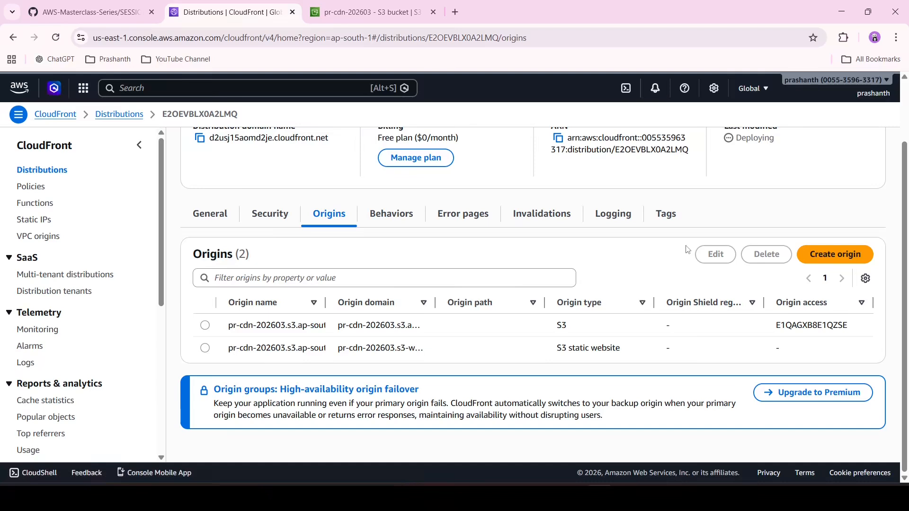
pyautogui.click(204, 349)
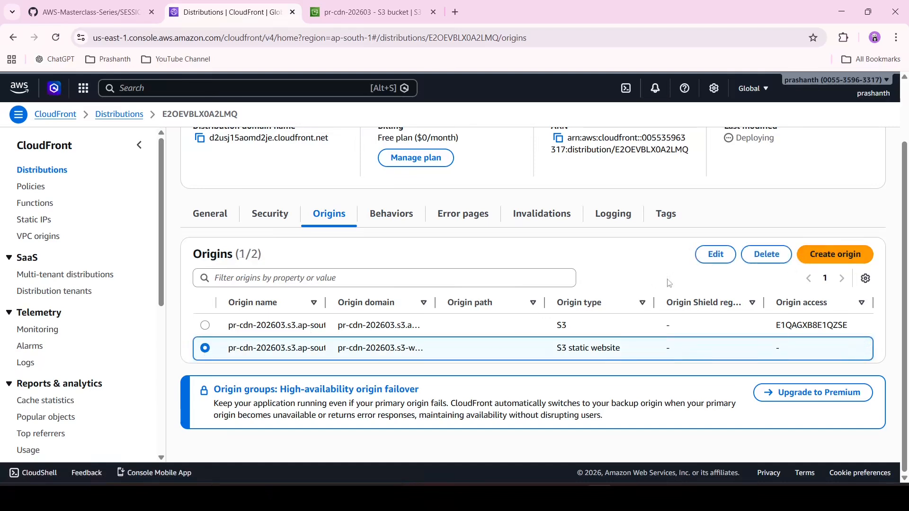
pyautogui.click(713, 255)
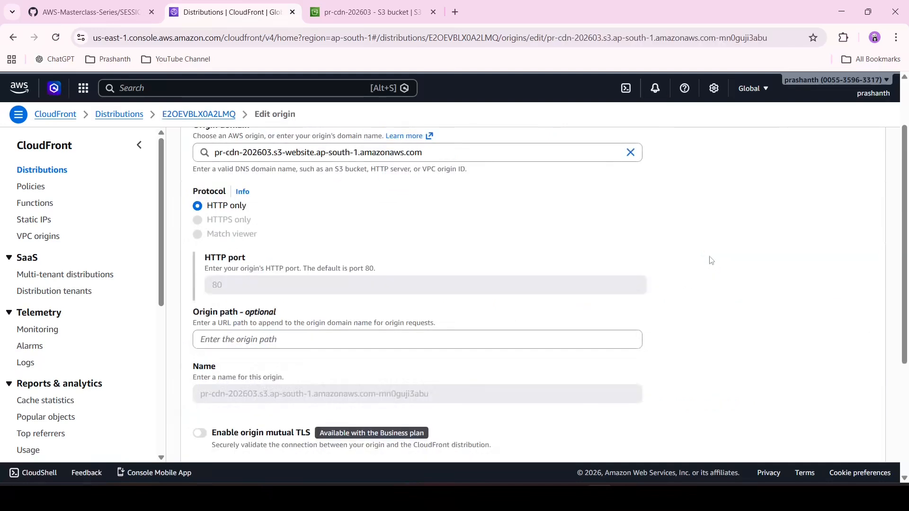
pyautogui.scroll(-4, 400, 306)
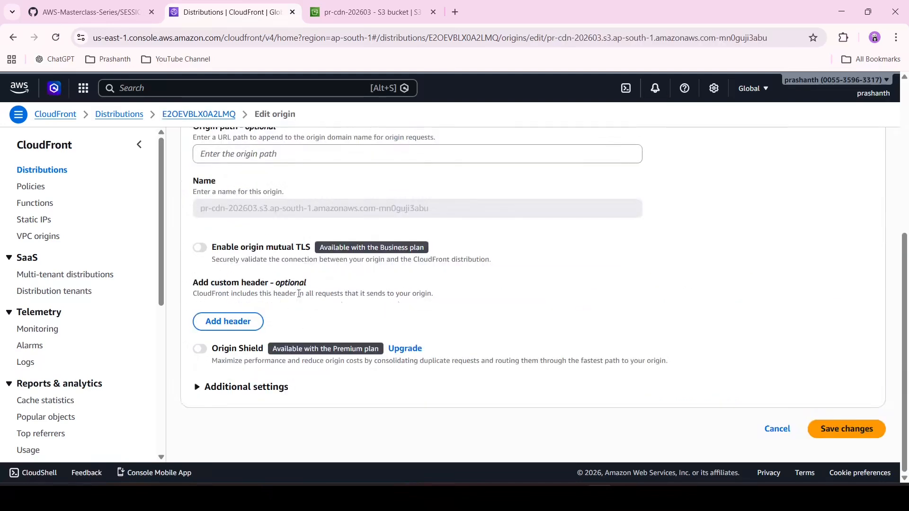
pyautogui.scroll(4, 344, 305)
pyautogui.scroll(-4, 488, 306)
pyautogui.click(777, 429)
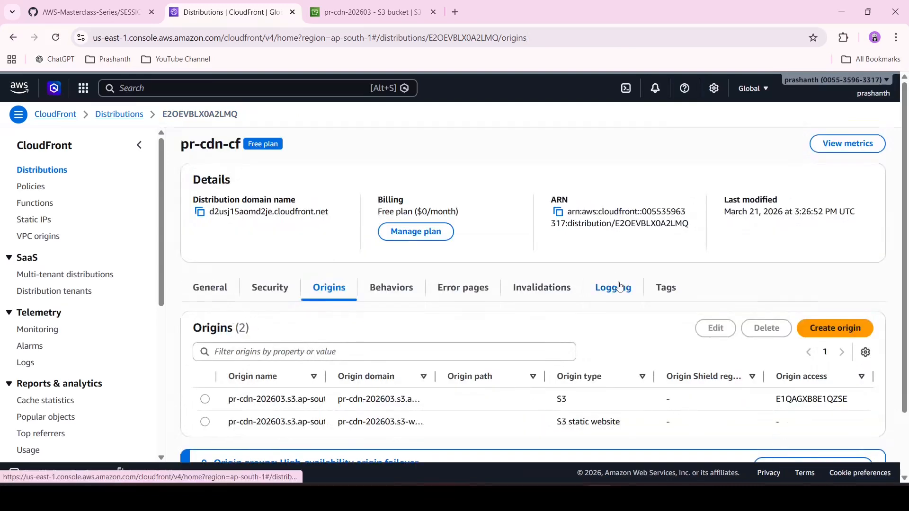
# Recheck the policy of the pr-cdn-202603 bucket and reload the pr-cdn-cf distribution page to check its deployment
pyautogui.click(337, 5)
pyautogui.scroll(-1, 293, 284)
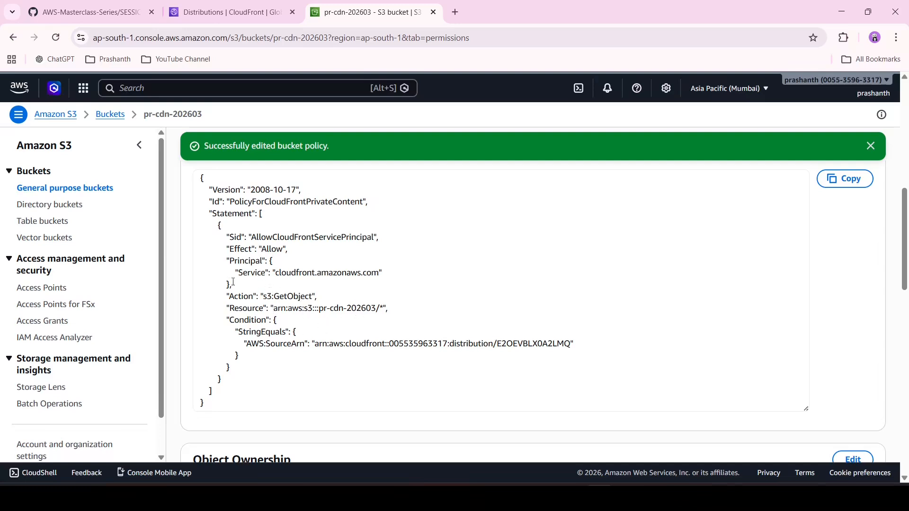
pyautogui.click(224, 9)
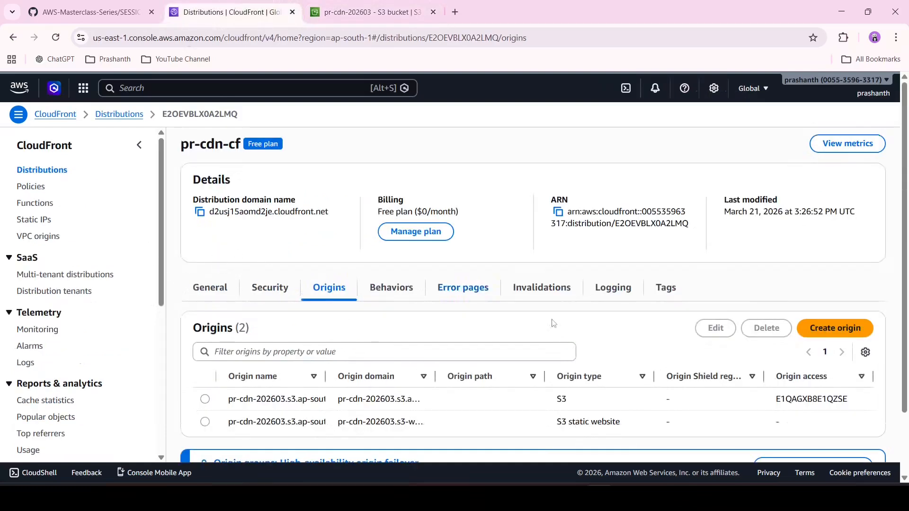
pyautogui.click(55, 37)
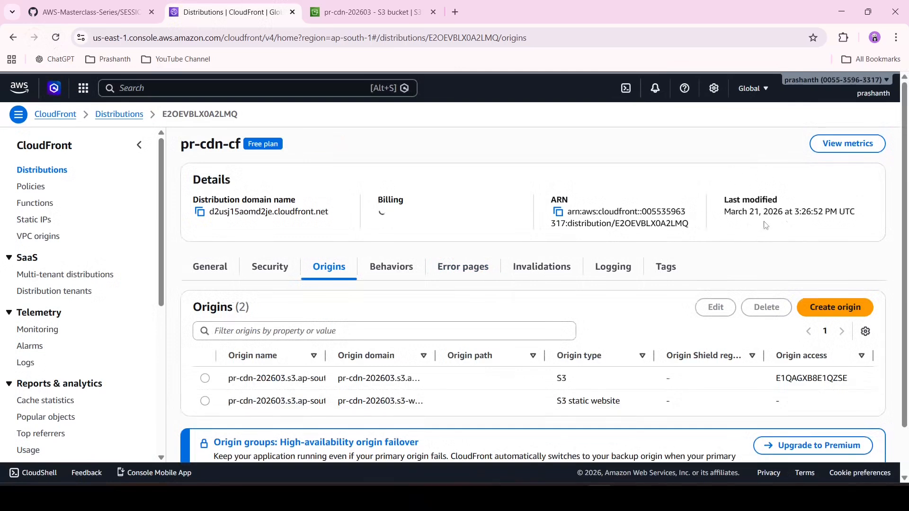
# Copy the distribution domain name of pr-cdn-cf and open it in a new browser tab
pyautogui.click(201, 214)
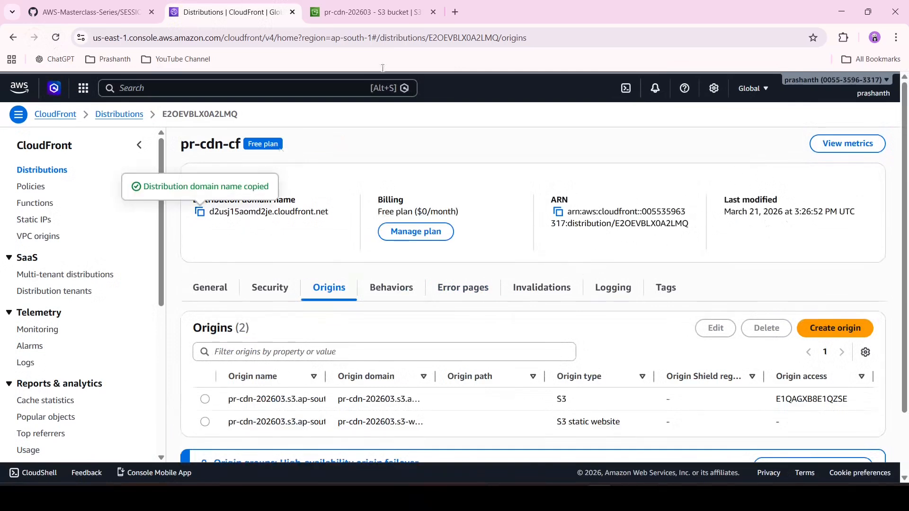
pyautogui.click(455, 12)
pyautogui.click(418, 36)
pyautogui.hotkey('ctrl', 'v')
pyautogui.press('Return')
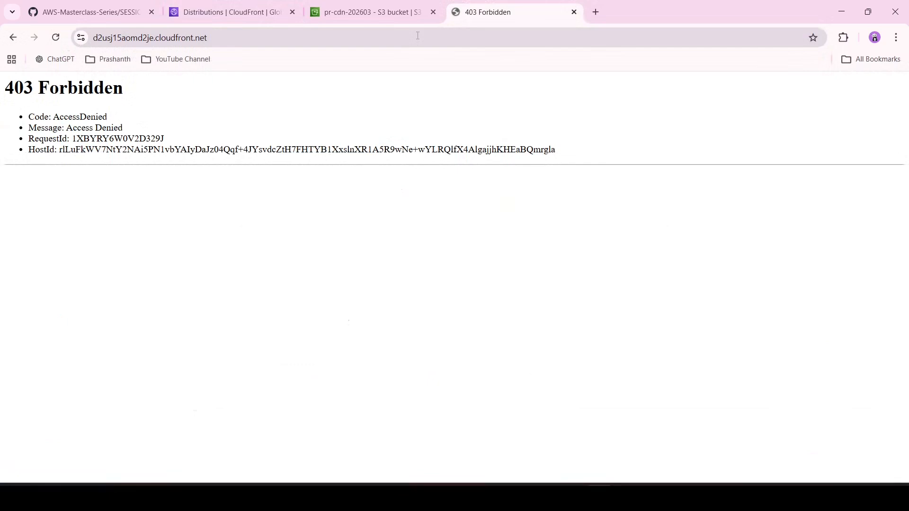
# Inspect the domain and access control settings of origin pr-cdn-202603.s3.ap-south-1.amazonaws.com and leave without saving
pyautogui.hotkey('ctrl', '2')
pyautogui.scroll(6, 704, 400)
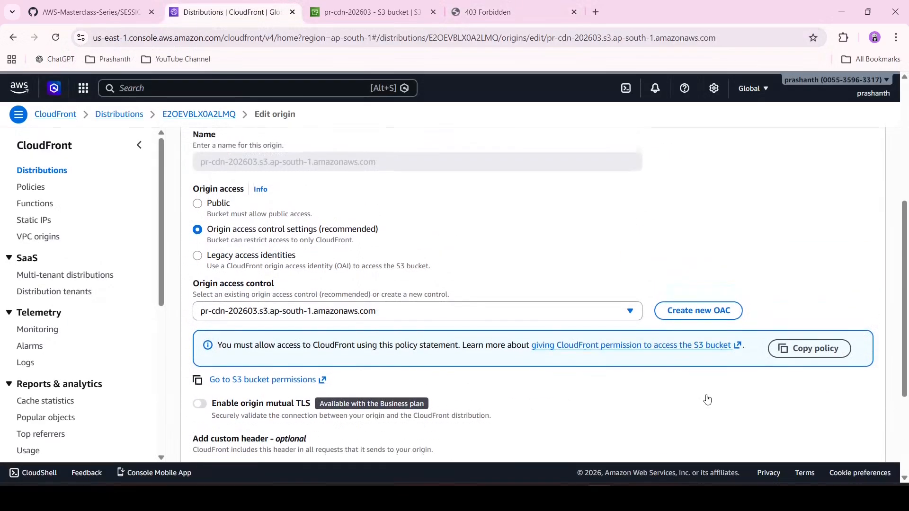
pyautogui.scroll(3, 530, 325)
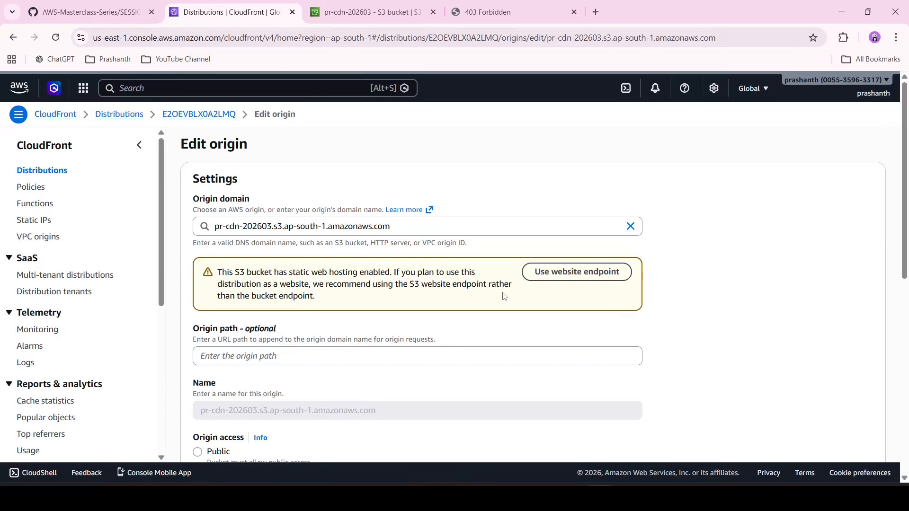
pyautogui.scroll(-8, 609, 327)
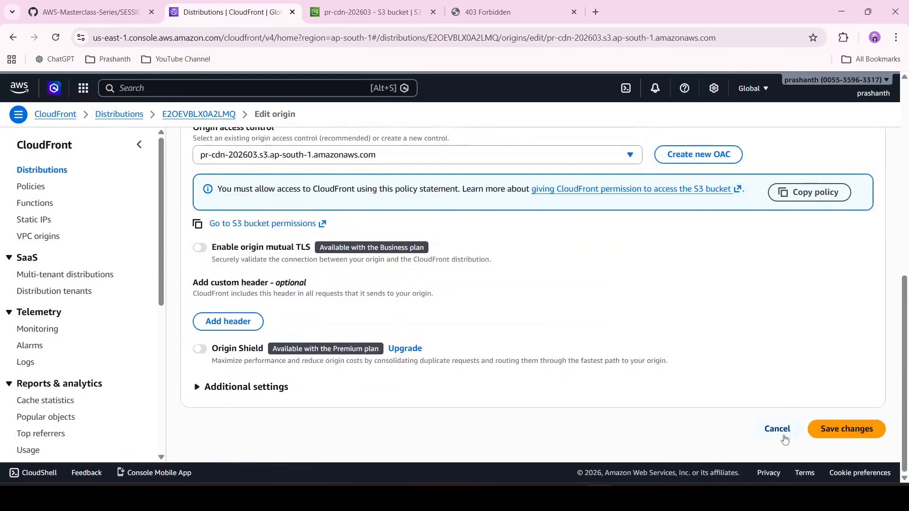
pyautogui.click(778, 429)
pyautogui.scroll(3, 358, 190)
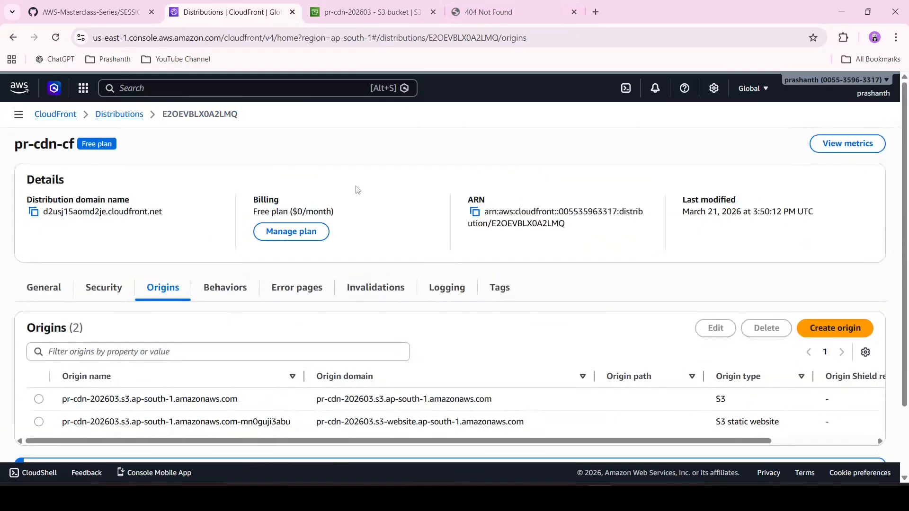
# Read the response served at the distribution domain and check the bucket's permissions overview
pyautogui.click(481, 4)
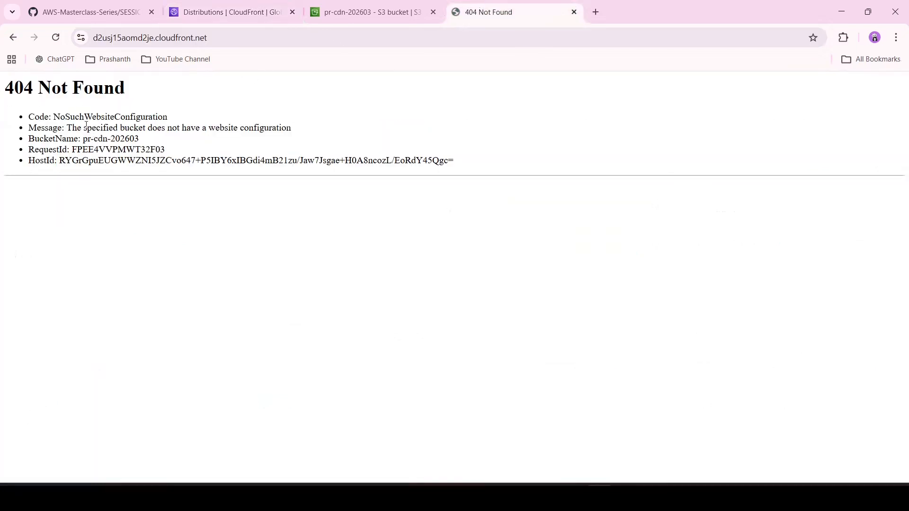
pyautogui.click(346, 10)
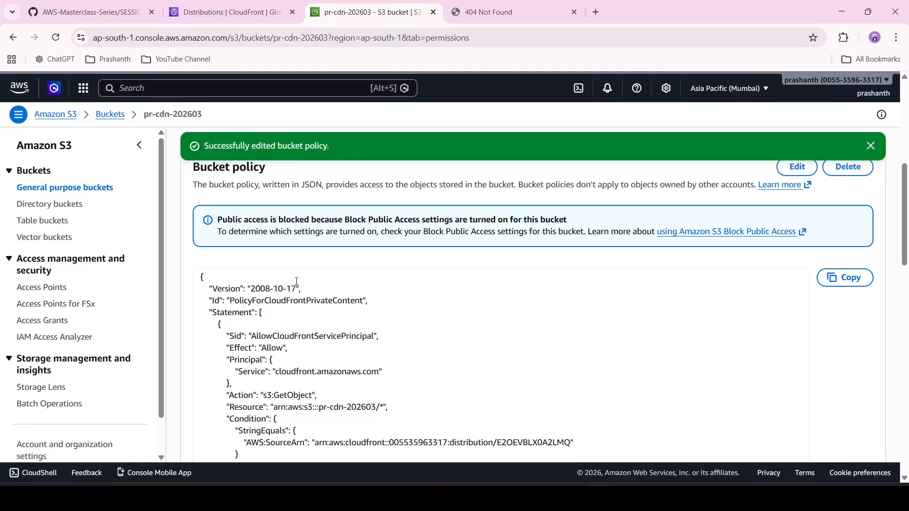
pyautogui.scroll(8, 322, 184)
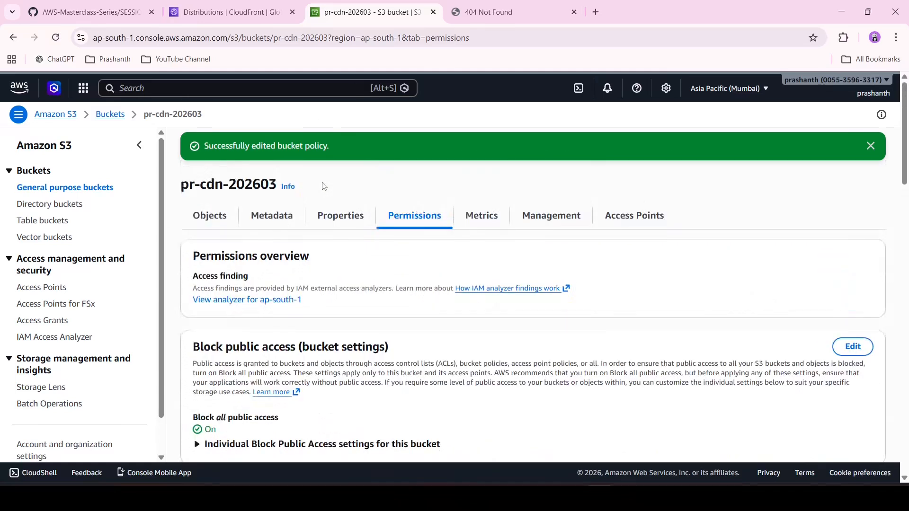
pyautogui.hotkey('ctrl', 'shift', 'Tab')
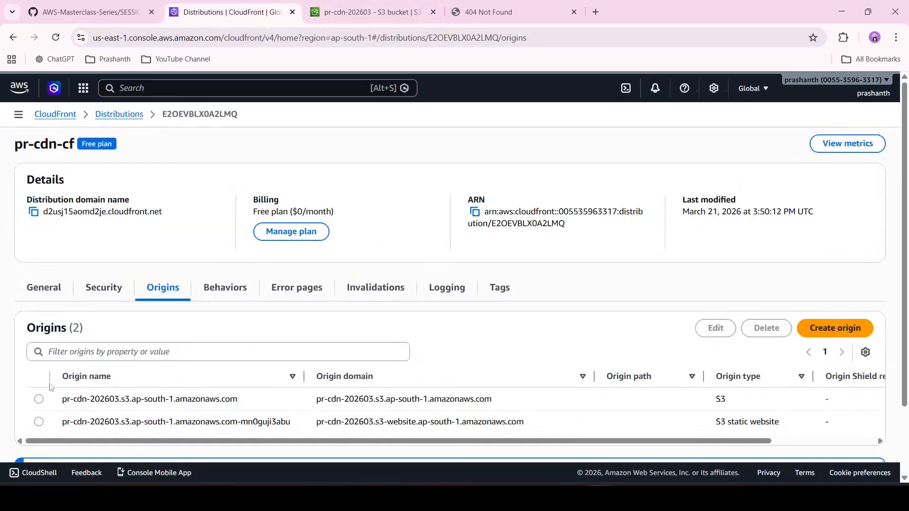
# Recheck the non-website S3 origin's access control settings and return to the distribution's list of origins
pyautogui.click(39, 399)
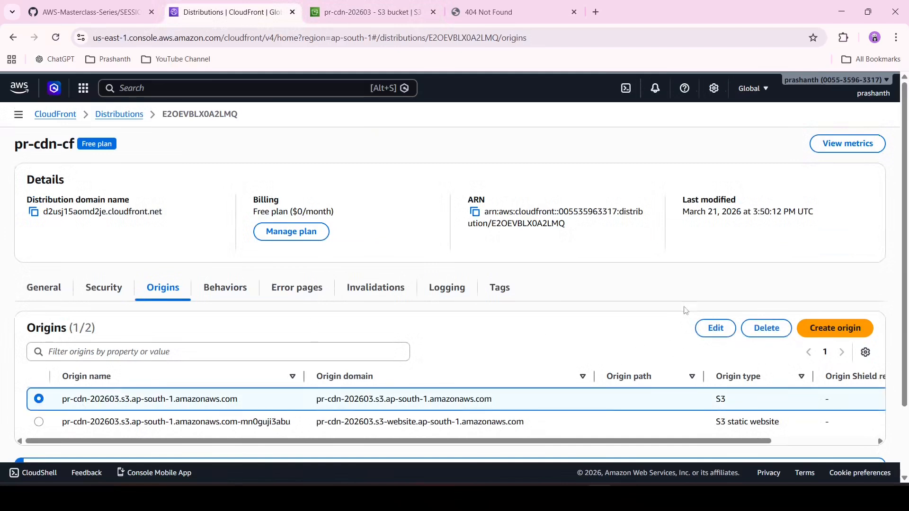
pyautogui.click(715, 328)
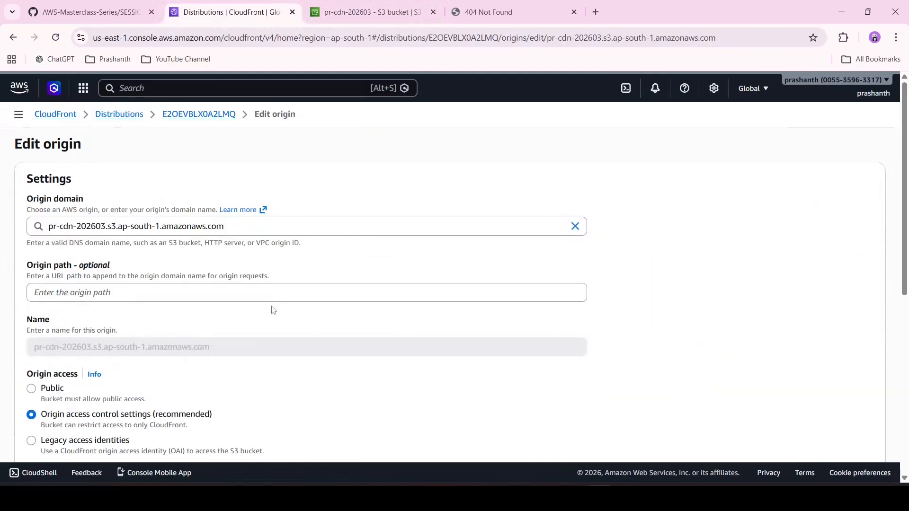
pyautogui.scroll(-5, 273, 310)
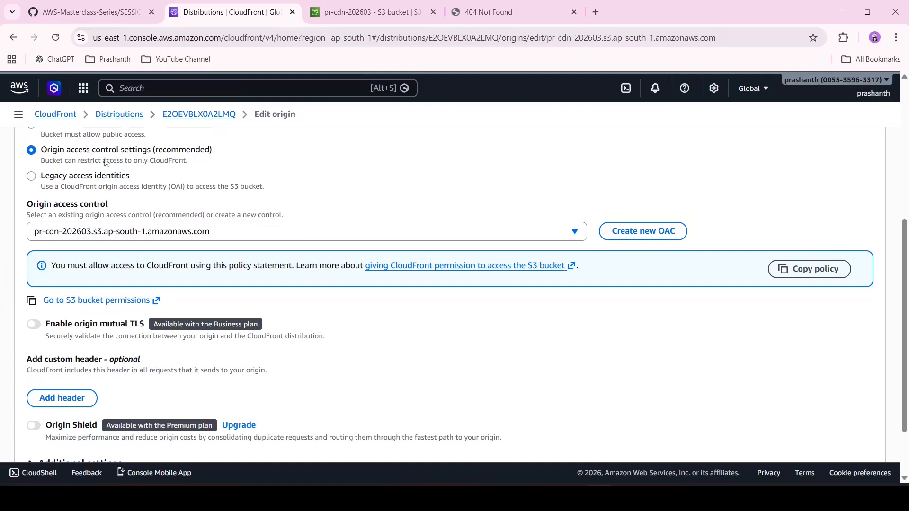
pyautogui.scroll(5, 163, 160)
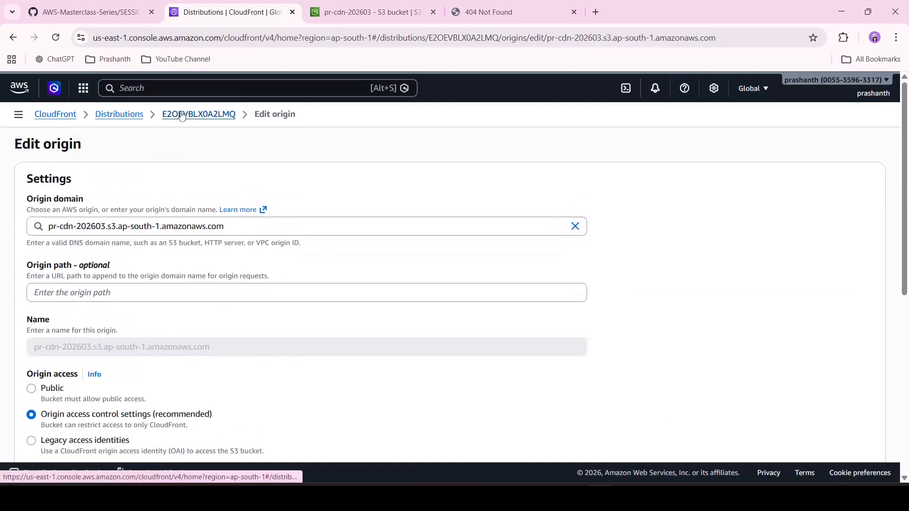
pyautogui.click(199, 114)
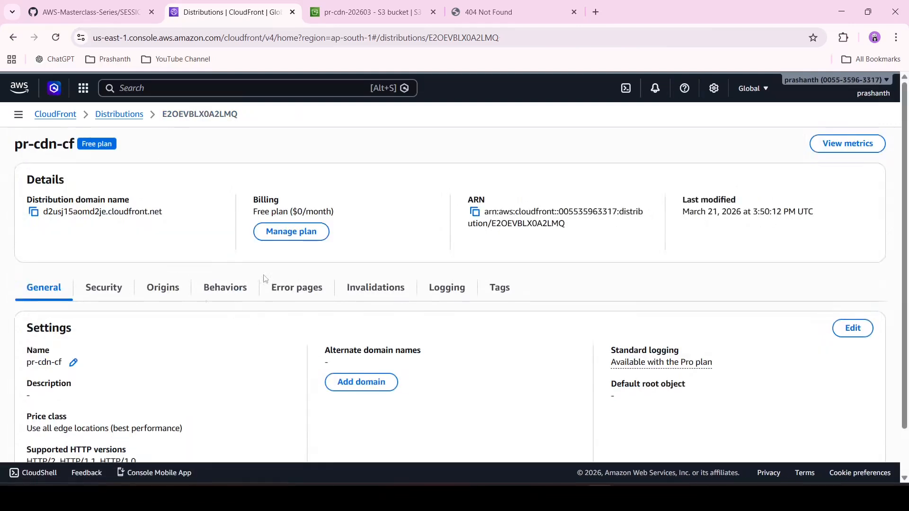
pyautogui.click(171, 284)
pyautogui.scroll(-1, 171, 281)
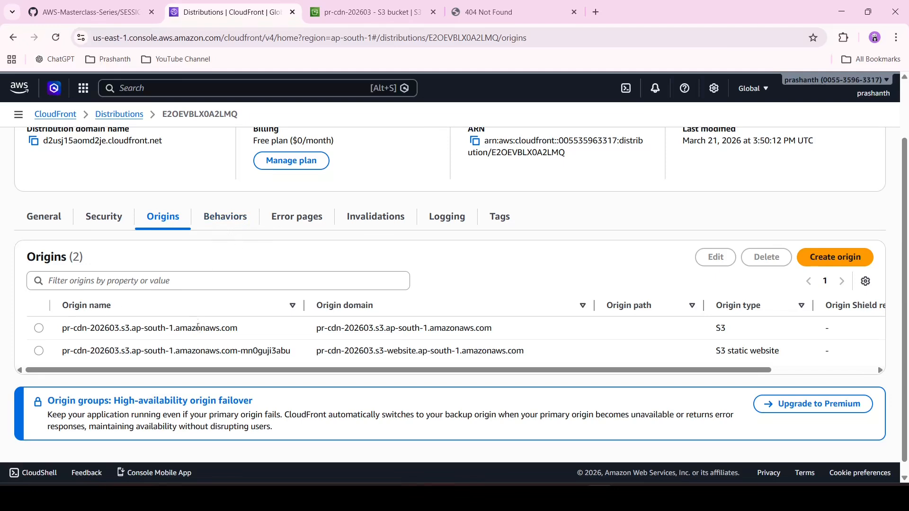
# Set the default behavior's origin to pr-cdn-202603.s3.ap-south-1.amazonaws.com and save the change
pyautogui.click(210, 225)
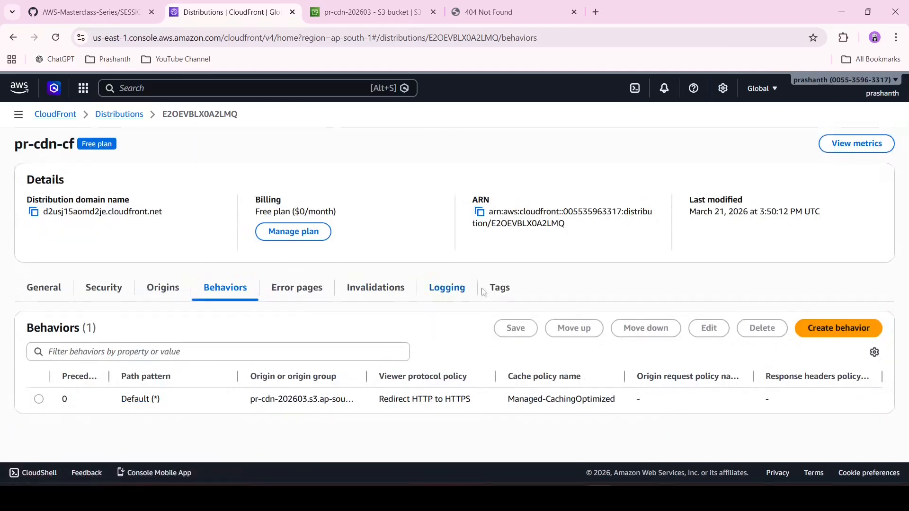
pyautogui.click(39, 399)
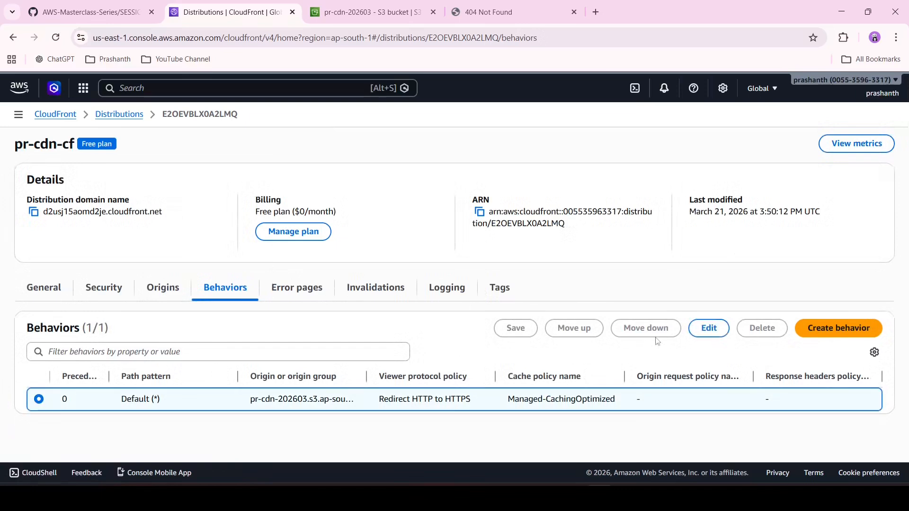
pyautogui.click(706, 328)
pyautogui.click(241, 266)
pyautogui.click(239, 302)
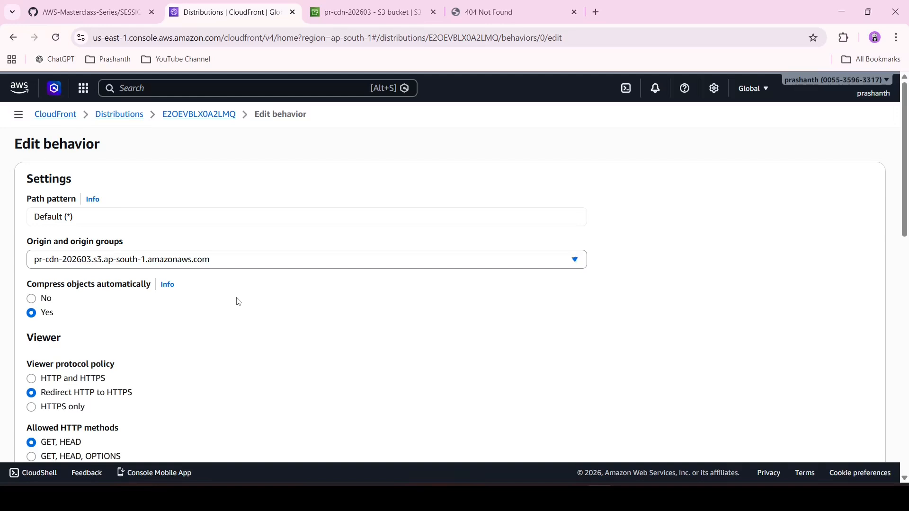
pyautogui.scroll(-6, 257, 319)
pyautogui.scroll(-7, 257, 319)
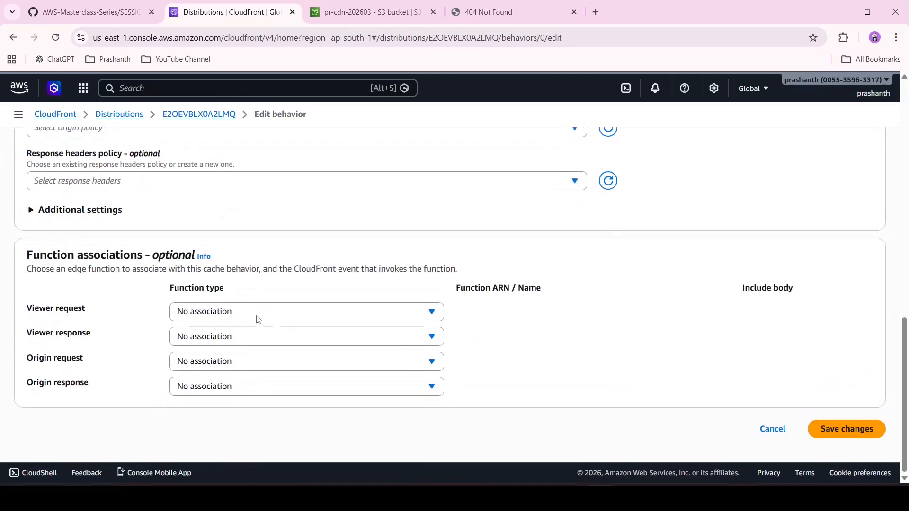
pyautogui.click(855, 438)
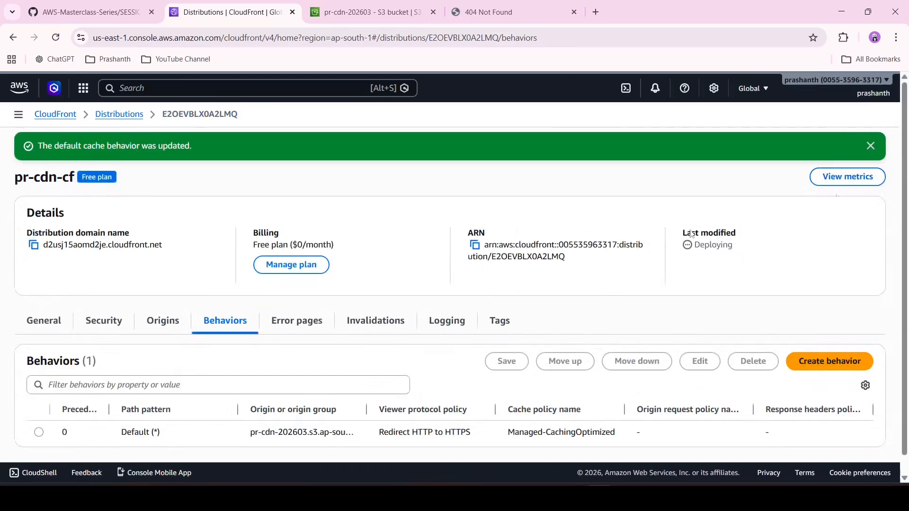
pyautogui.click(870, 152)
# Review the Block Public Access settings and bucket policy of bucket pr-cdn-202603, and dismiss the notification
pyautogui.click(318, 5)
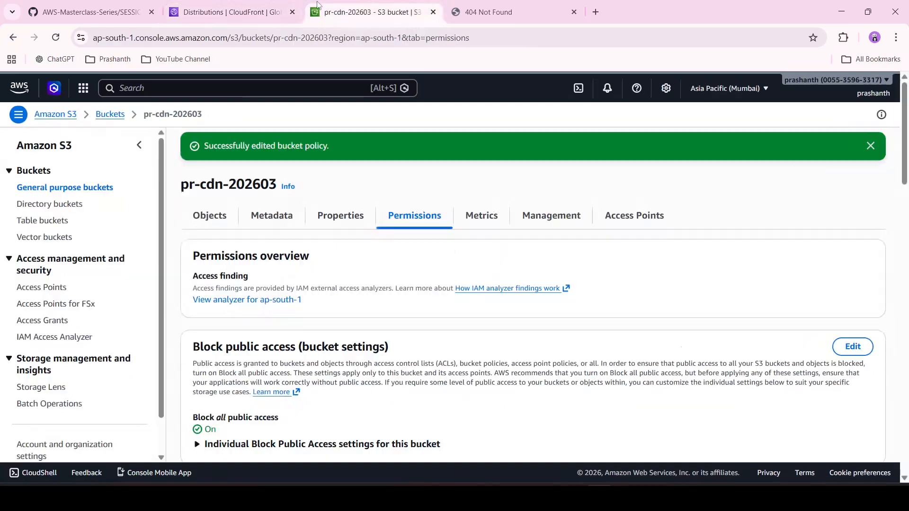
pyautogui.scroll(-12, 333, 272)
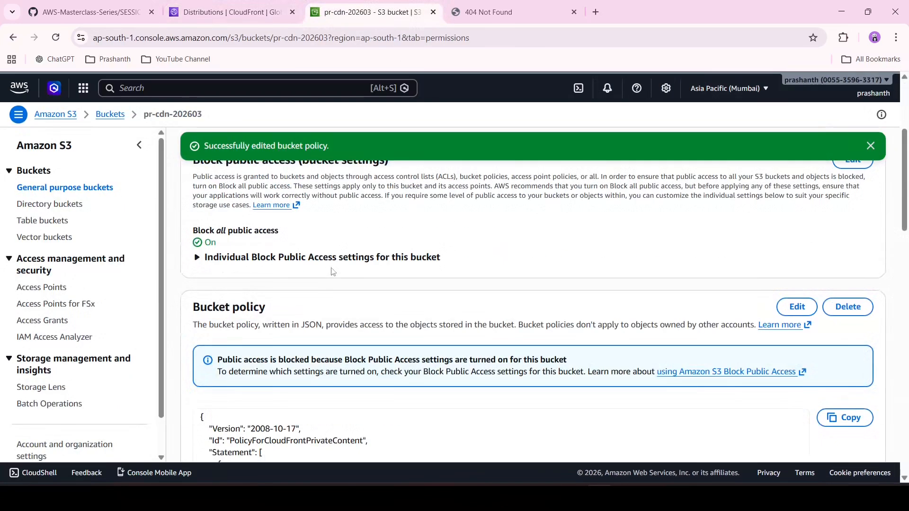
pyautogui.scroll(4, 332, 268)
pyautogui.scroll(6, 332, 268)
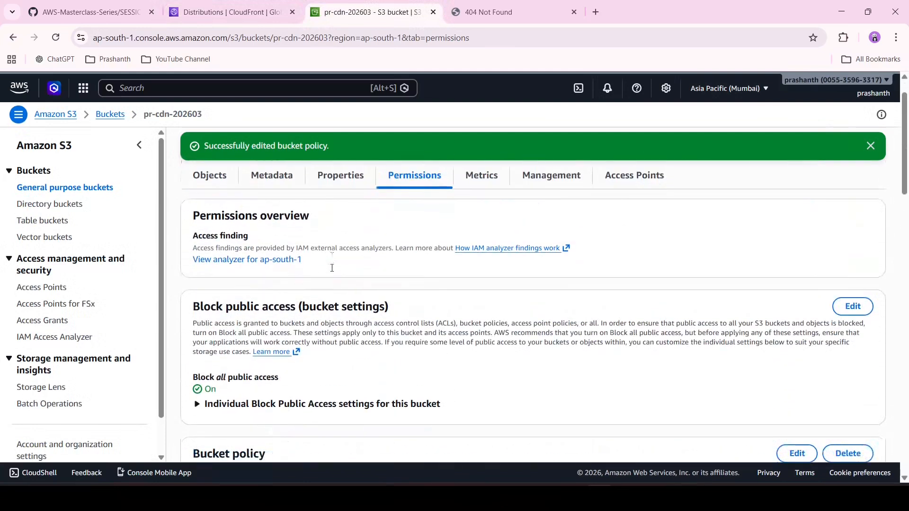
pyautogui.click(870, 146)
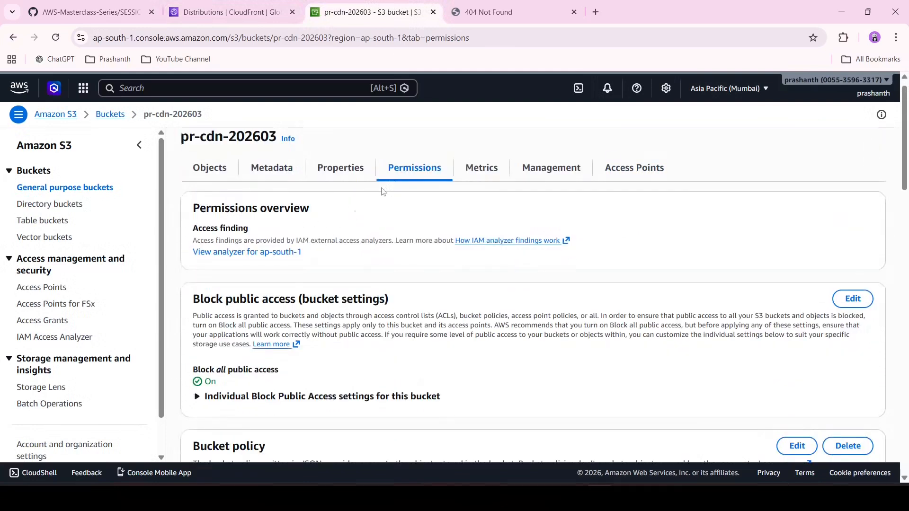
# Check the static website hosting setting in the bucket's properties
pyautogui.click(348, 179)
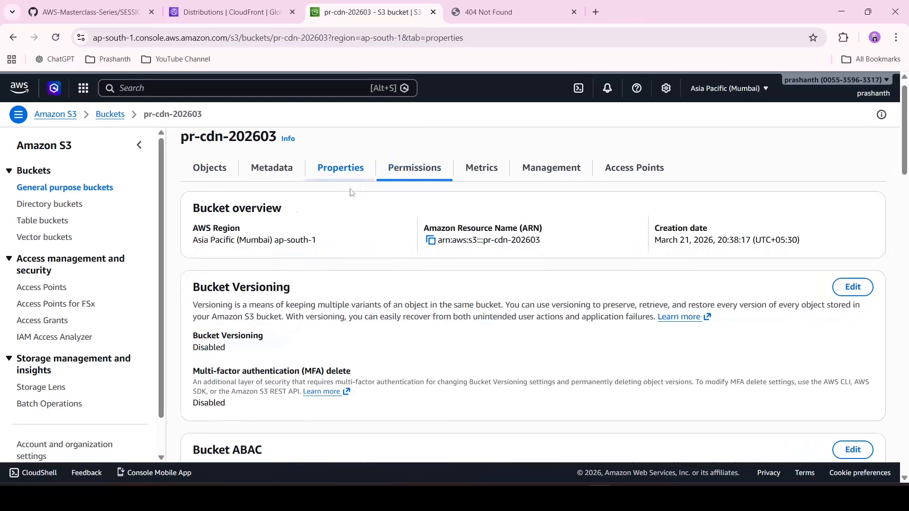
pyautogui.scroll(-10, 363, 279)
pyautogui.scroll(-12, 364, 323)
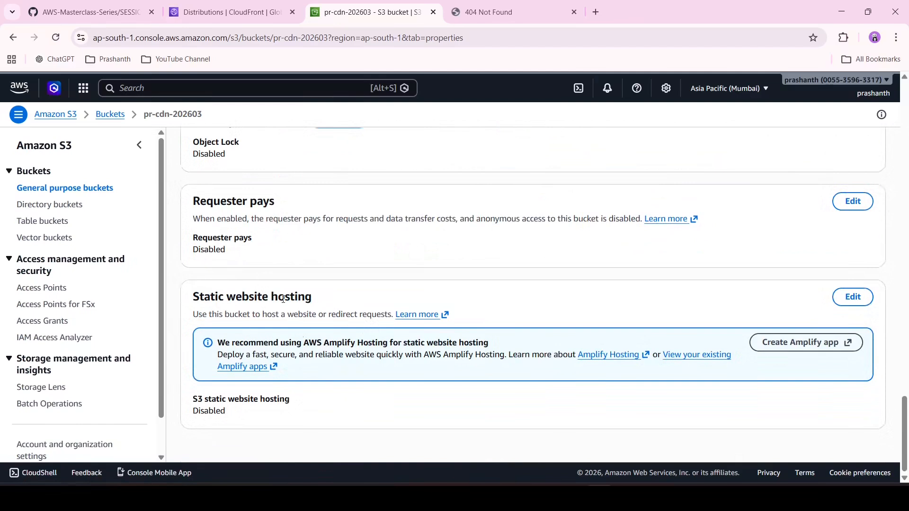
pyautogui.scroll(6, 283, 299)
# Refresh the pr-cdn-cf distribution to check its deployment status, and reload the page at its domain name
pyautogui.click(192, 12)
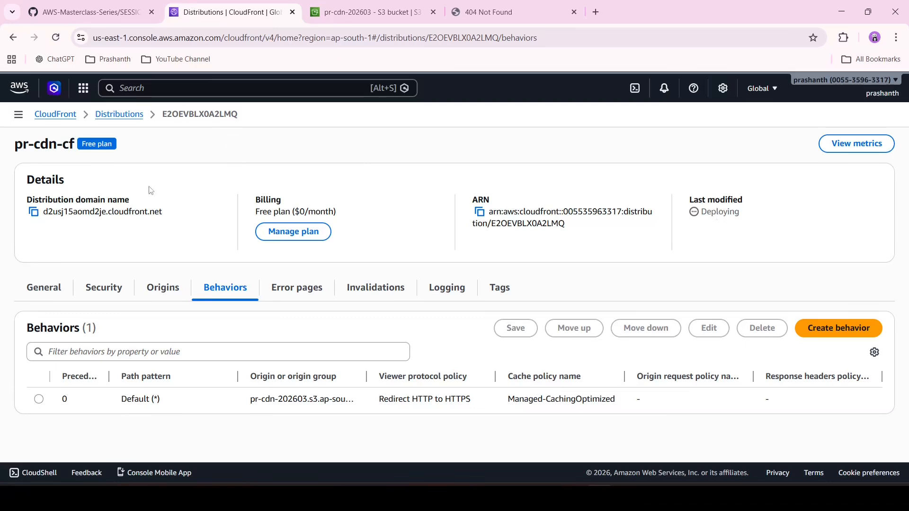
pyautogui.click(54, 38)
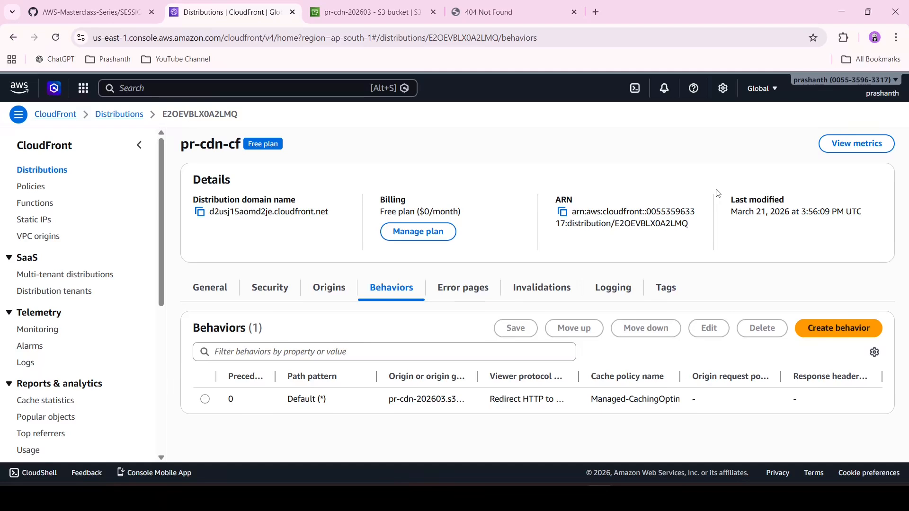
pyautogui.click(206, 213)
pyautogui.click(489, 12)
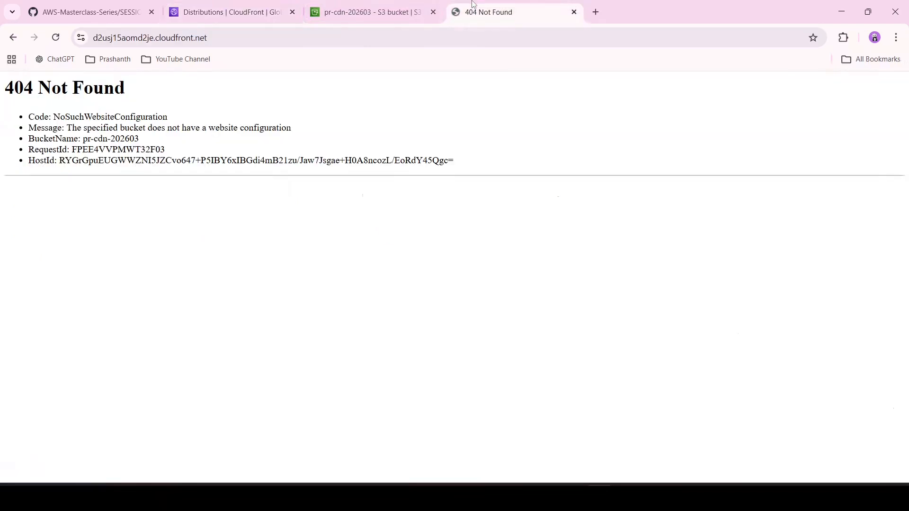
pyautogui.click(57, 38)
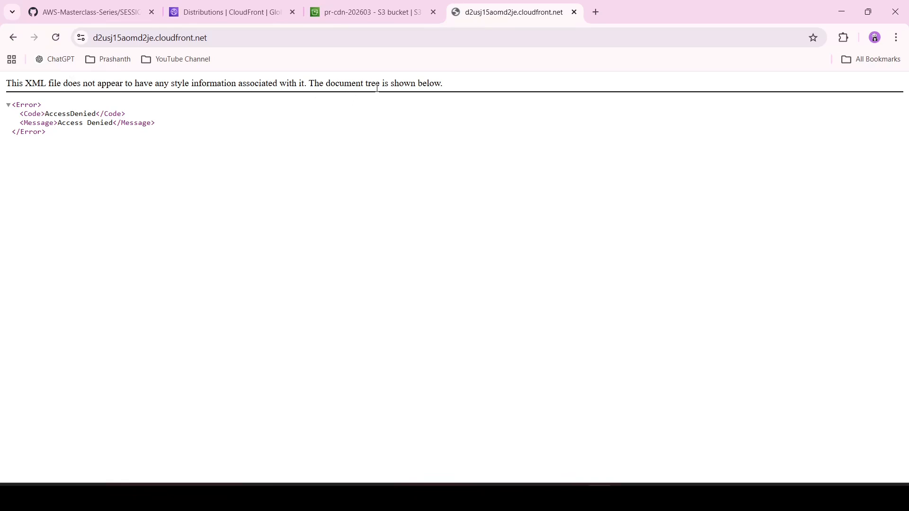
# Create an invalidation on the pr-cdn-cf distribution for the object path /*
pyautogui.hotkey('ctrl', '2')
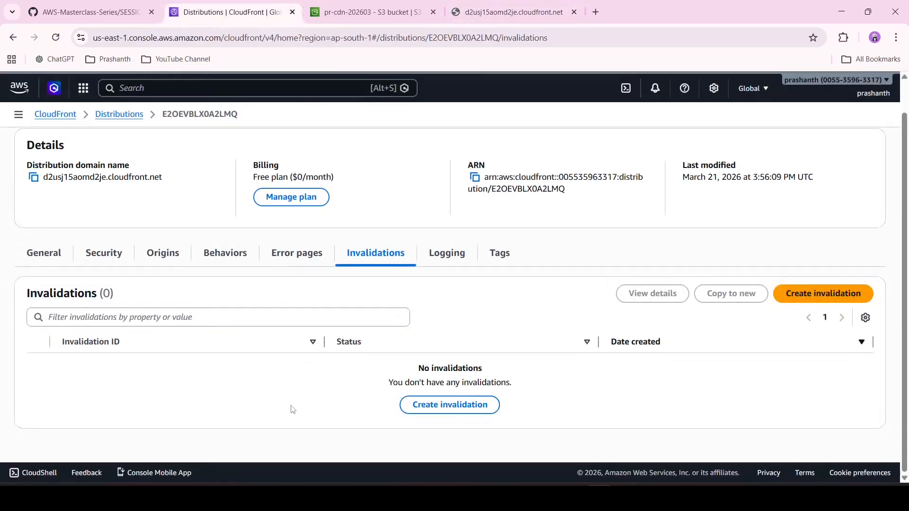
pyautogui.click(808, 297)
pyautogui.click(144, 232)
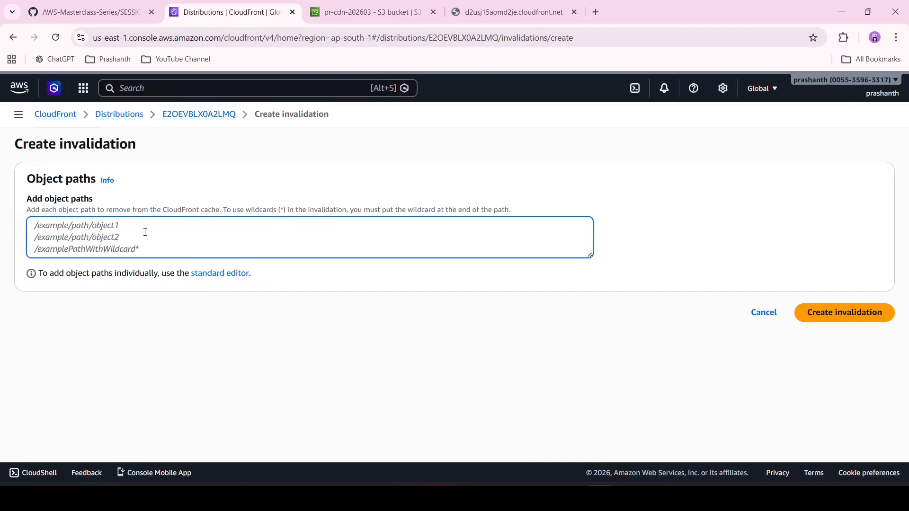
pyautogui.write('/*')
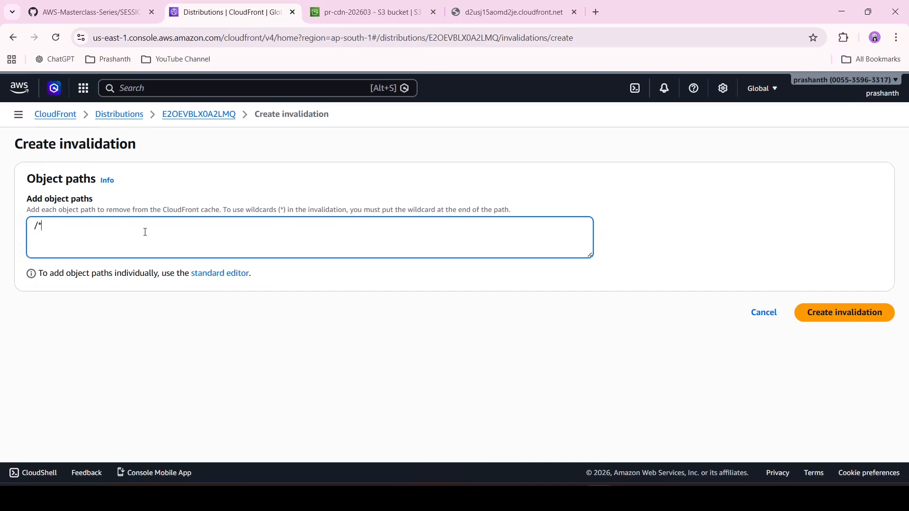
pyautogui.click(876, 312)
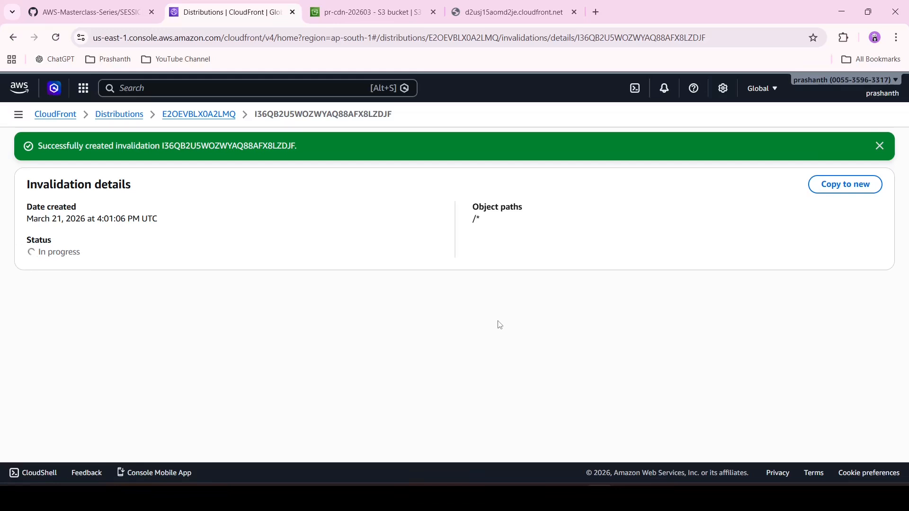
# Reload the distribution's root URL to test its response after the cache invalidation
pyautogui.click(513, 12)
pyautogui.click(517, 32)
pyautogui.press('Return')
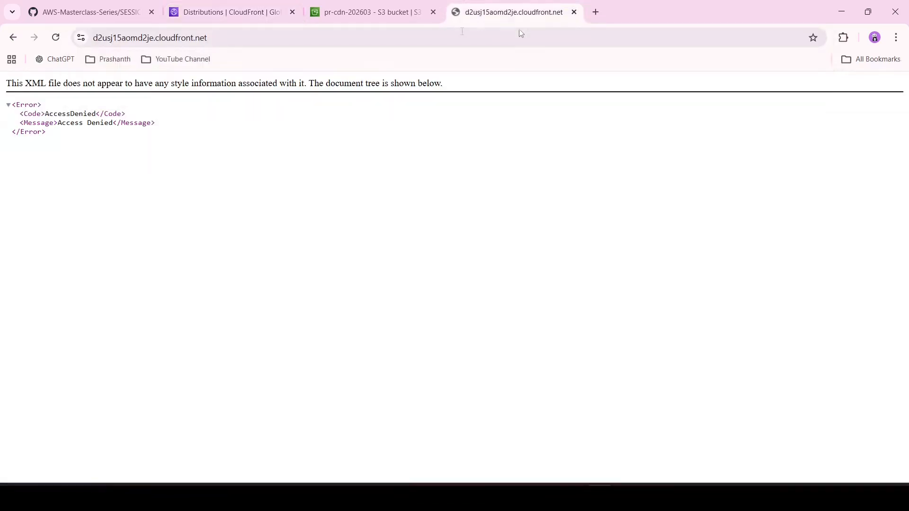
pyautogui.click(56, 38)
# Open the /index.html path on the distribution domain d2usj15aomd2je.cloudfront.net
pyautogui.click(230, 38)
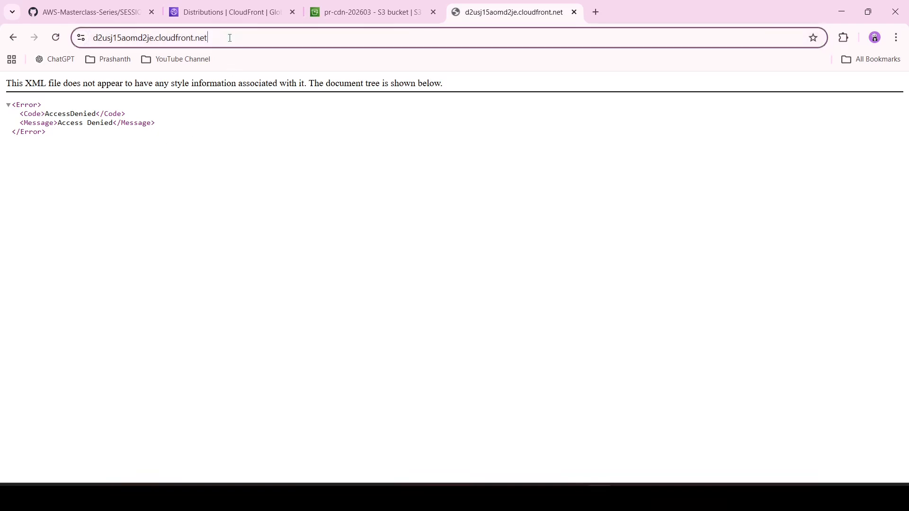
pyautogui.click(247, 38)
pyautogui.write('/')
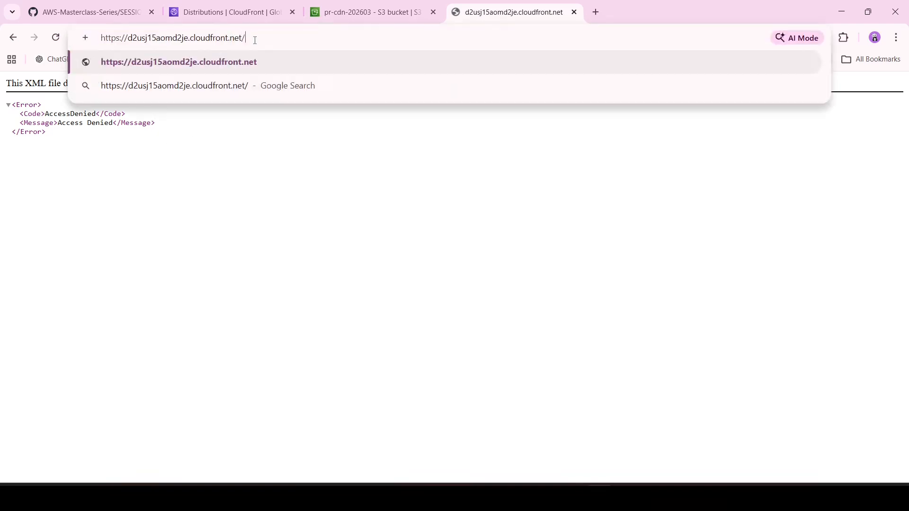
pyautogui.write('inde')
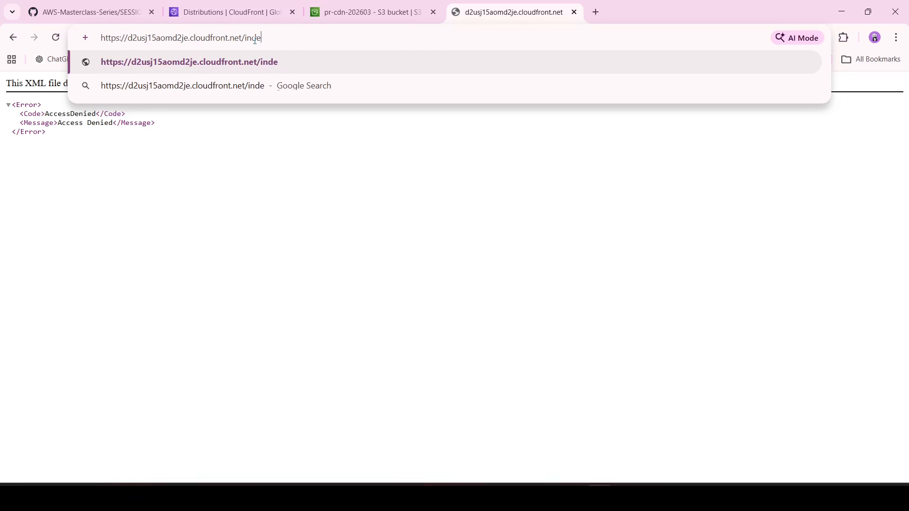
pyautogui.write('x.html')
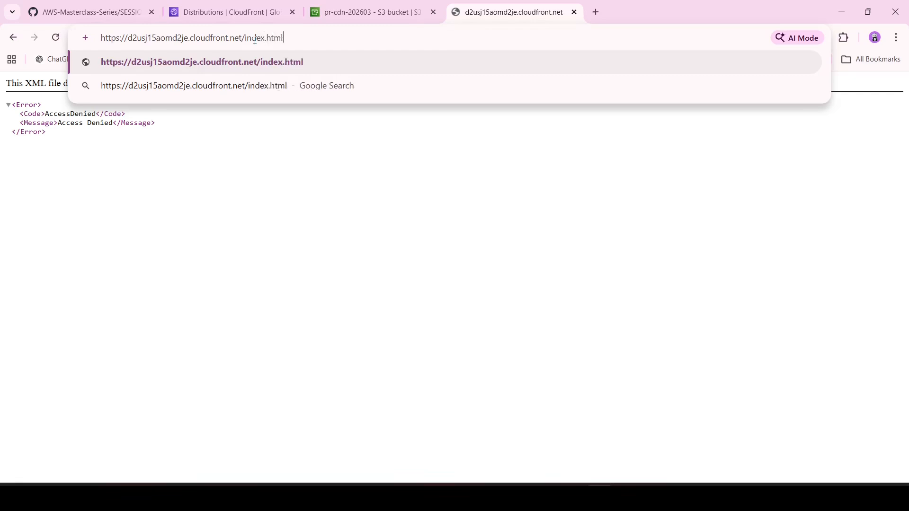
pyautogui.press('Return')
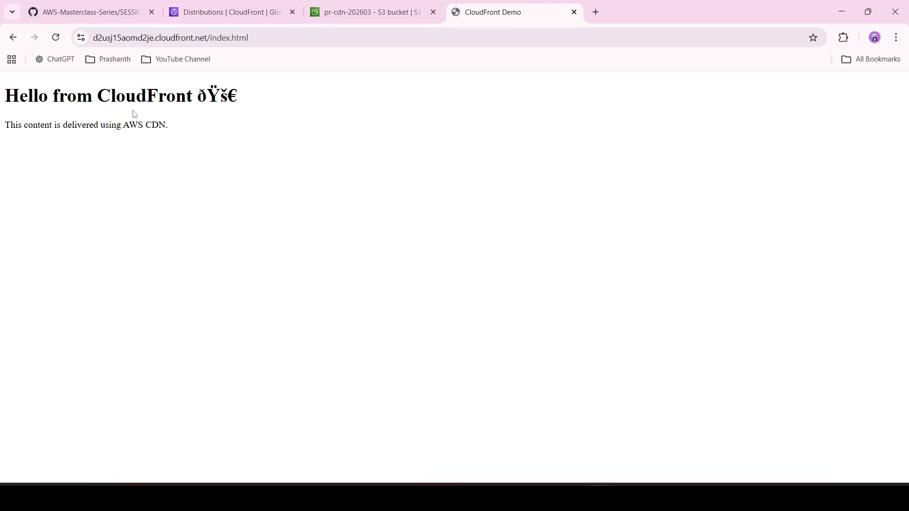
# Reload the index.html page, open the same URL in a new browser tab, and close that tab
pyautogui.click(56, 38)
pyautogui.click(394, 41)
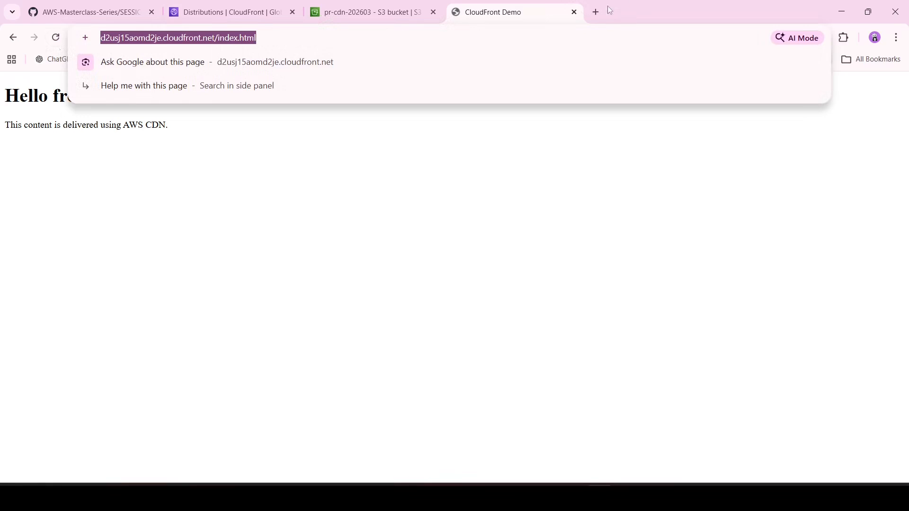
pyautogui.click(596, 12)
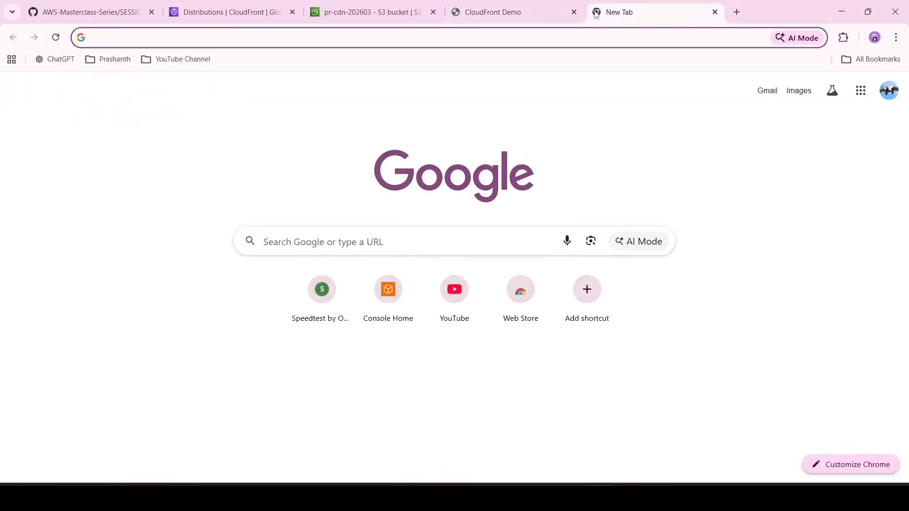
pyautogui.hotkey('ctrl', 'v')
pyautogui.press('Return')
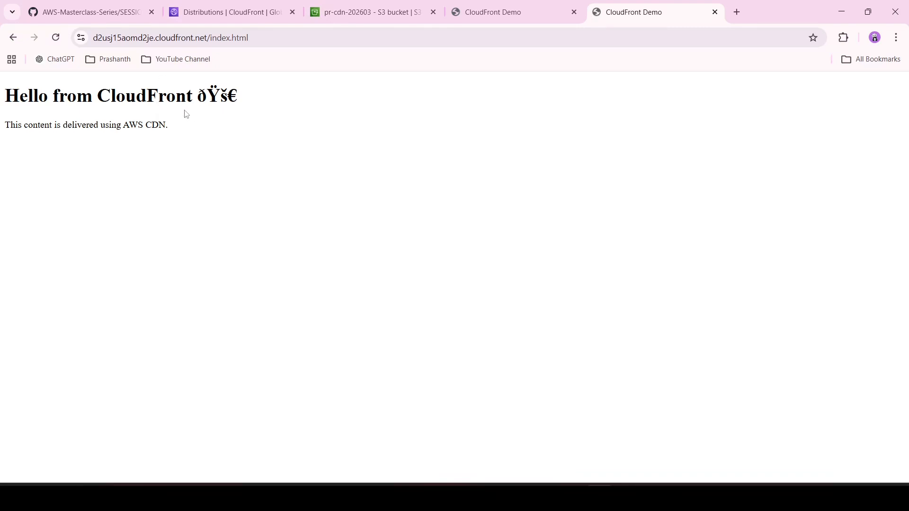
pyautogui.click(715, 12)
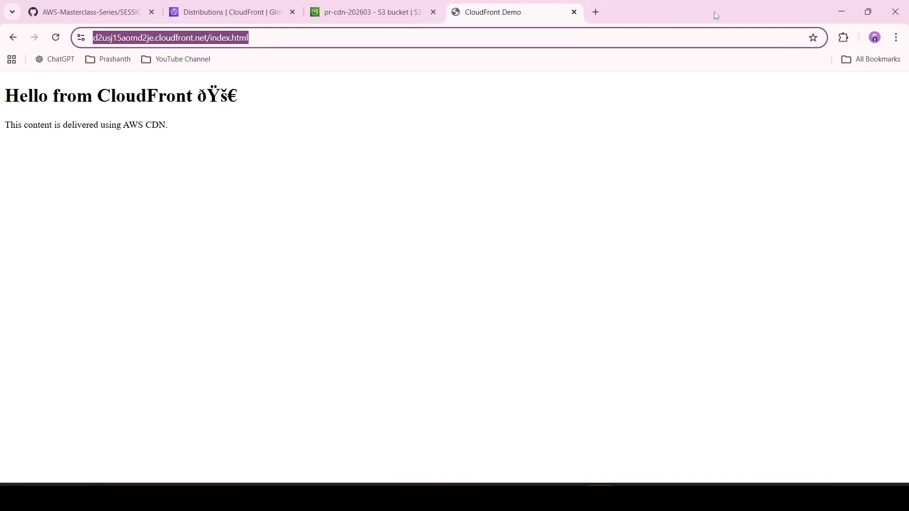
# Review the bucket's objects and the distribution's general settings, and return to the CloudFront demo page
pyautogui.click(392, 5)
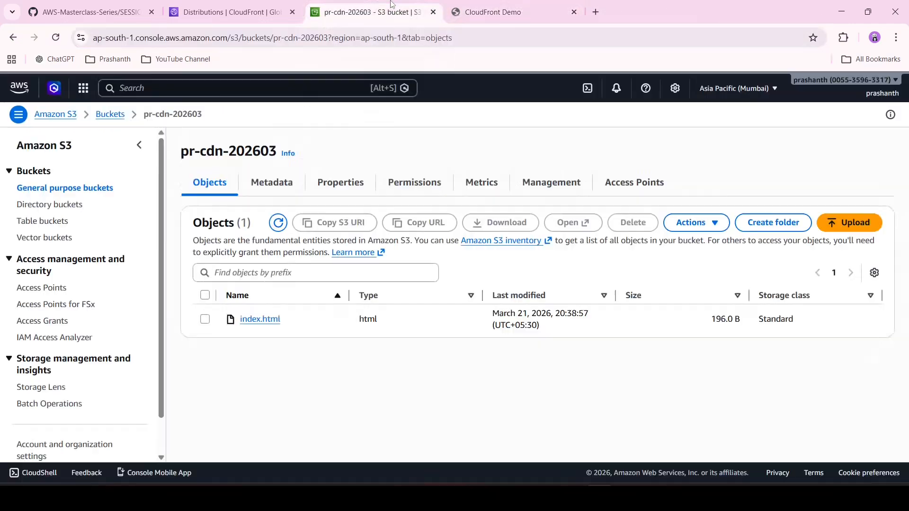
pyautogui.click(261, 4)
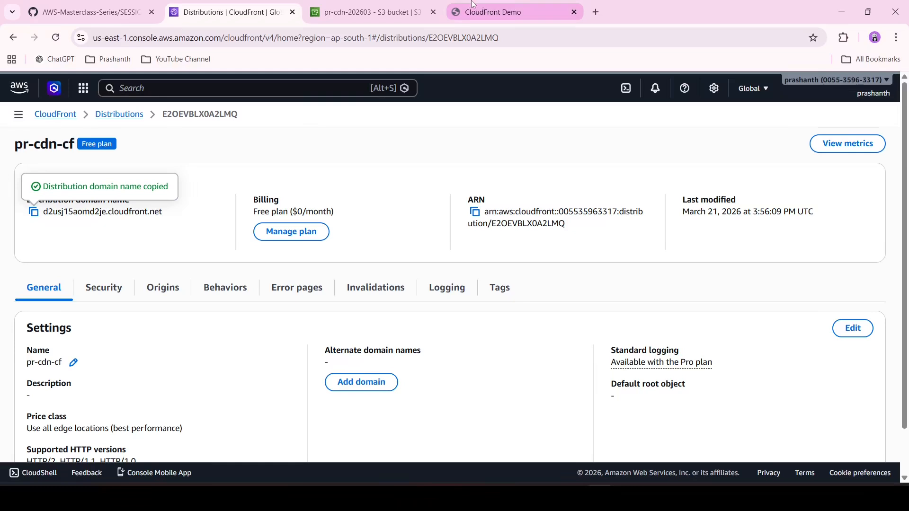
pyautogui.click(488, 4)
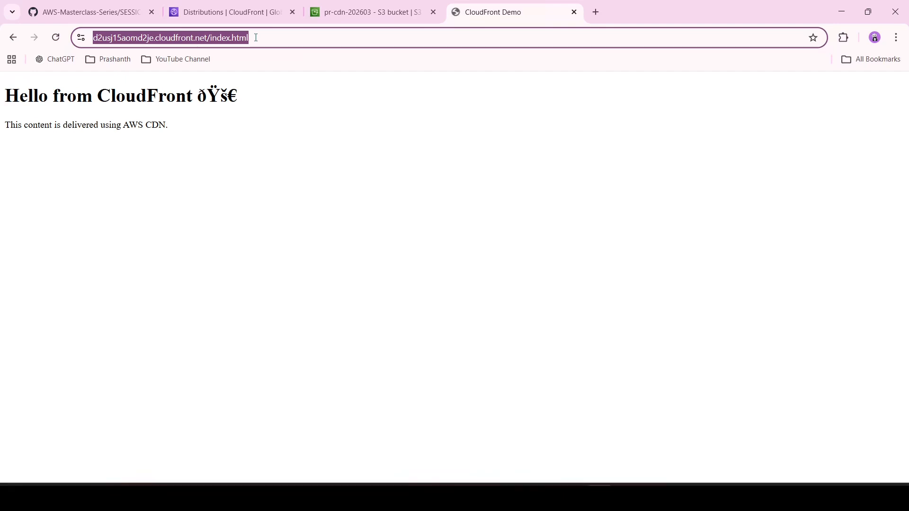
# Set the pr-cdn-cf distribution's default root object to index.html and save the settings
pyautogui.click(220, 4)
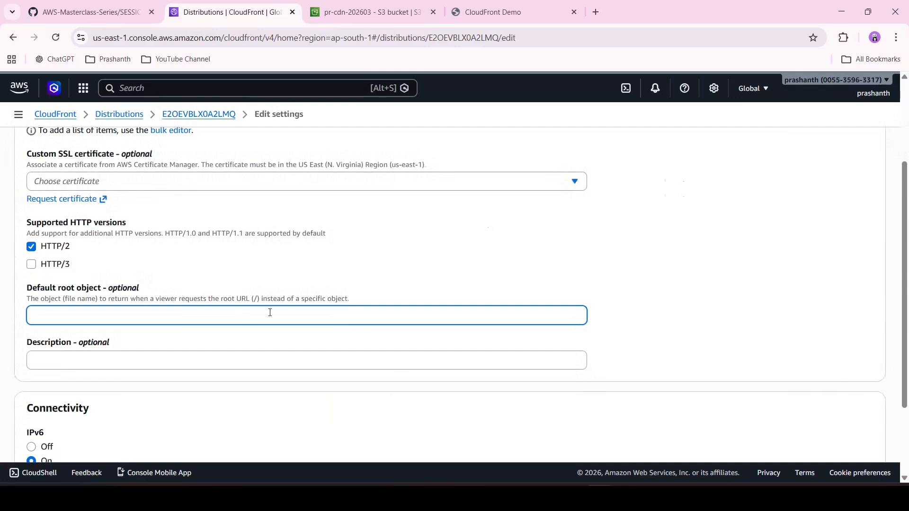
pyautogui.write('index.html')
pyautogui.click(702, 279)
pyautogui.scroll(-2, 701, 279)
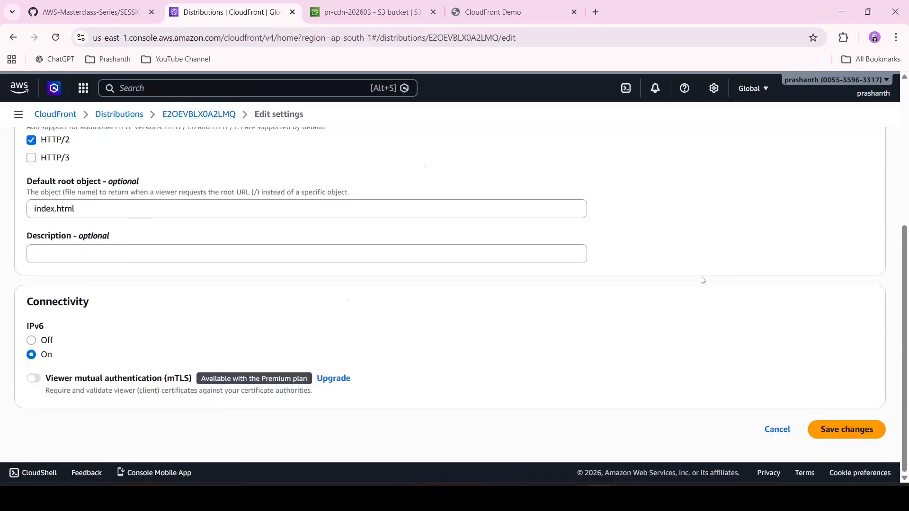
pyautogui.click(871, 431)
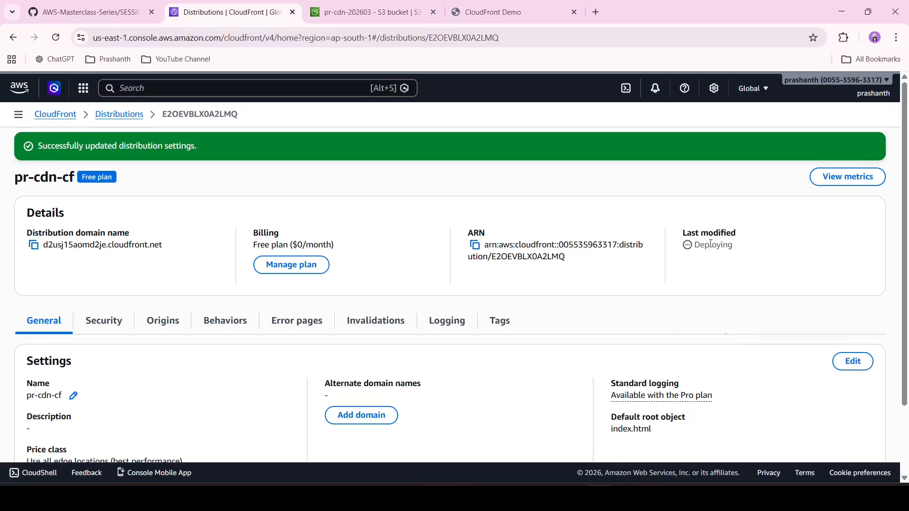
# Close the old CloudFront demo page and open the distribution's root domain d2usj15aomd2je.cloudfront.net in a new browser tab
pyautogui.click(575, 12)
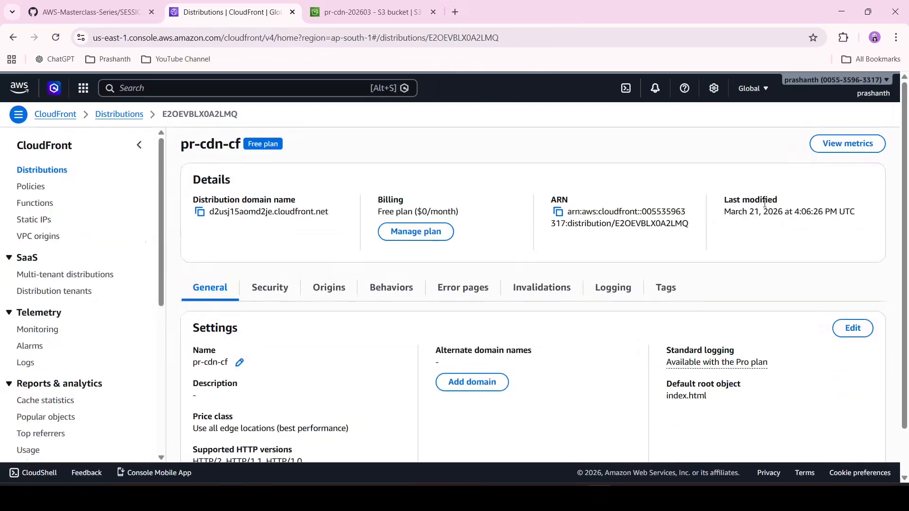
pyautogui.click(199, 212)
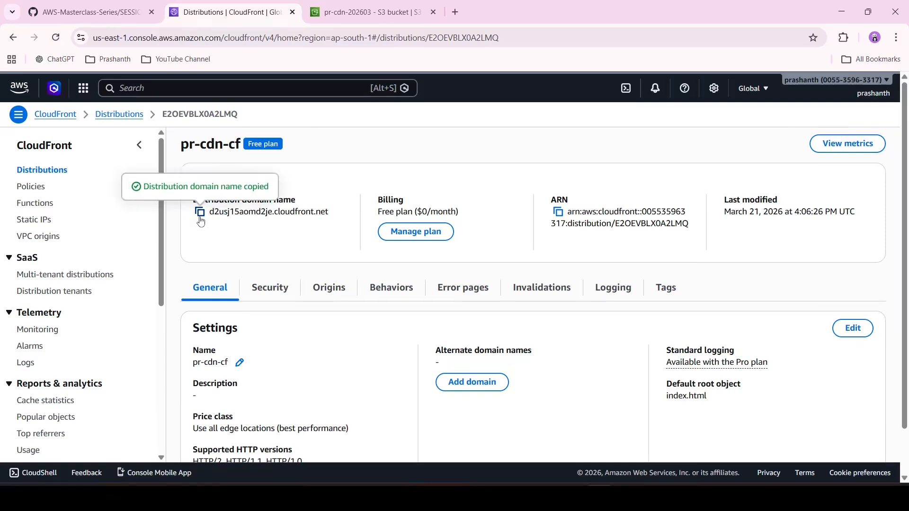
pyautogui.click(455, 12)
pyautogui.click(459, 38)
pyautogui.hotkey('ctrl', 'v')
pyautogui.press('Return')
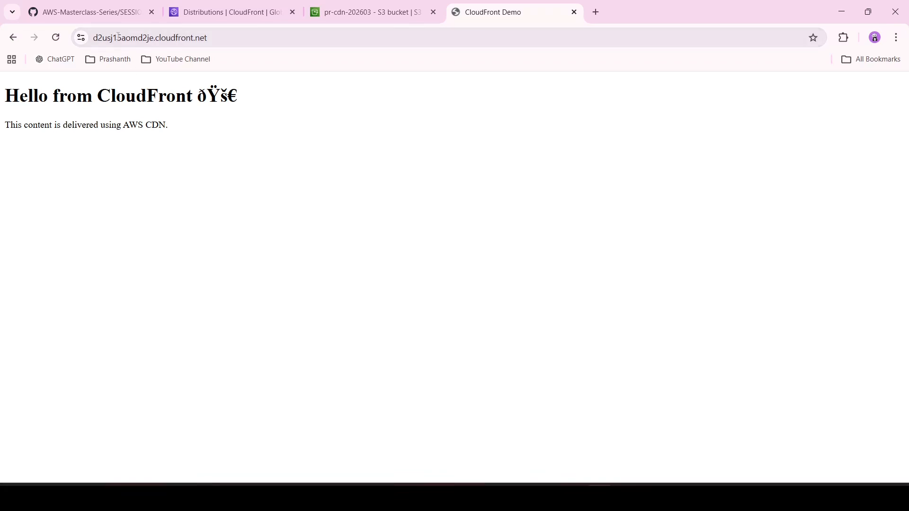
# Load the distribution's root domain once more in another new browser tab and close that tab
pyautogui.click(596, 12)
pyautogui.hotkey('ctrl', 'v')
pyautogui.press('Return')
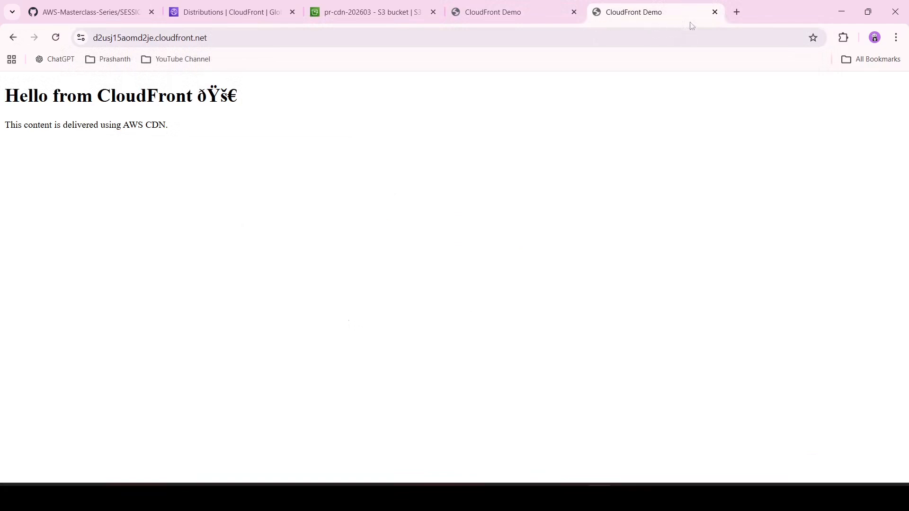
pyautogui.click(715, 12)
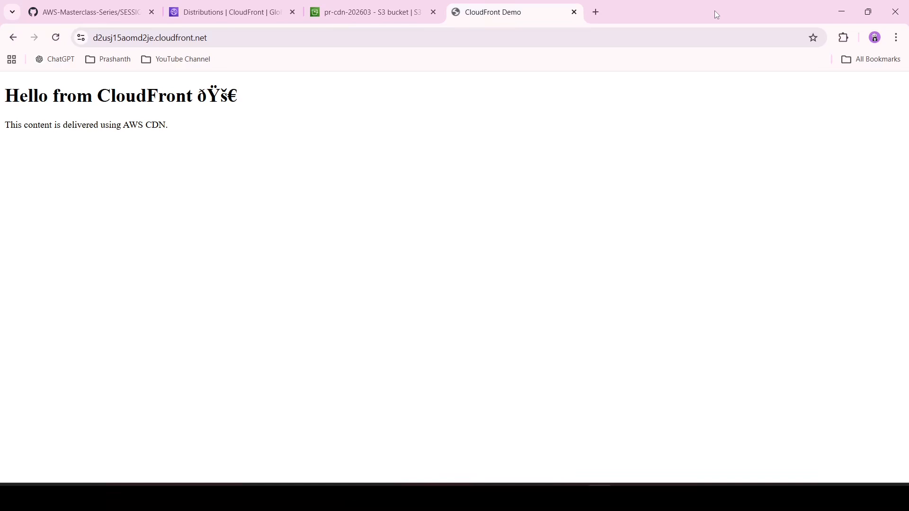
# Examine the static website hosting property, public access settings and bucket policy of the S3 bucket pr-cdn-202603
pyautogui.click(356, 5)
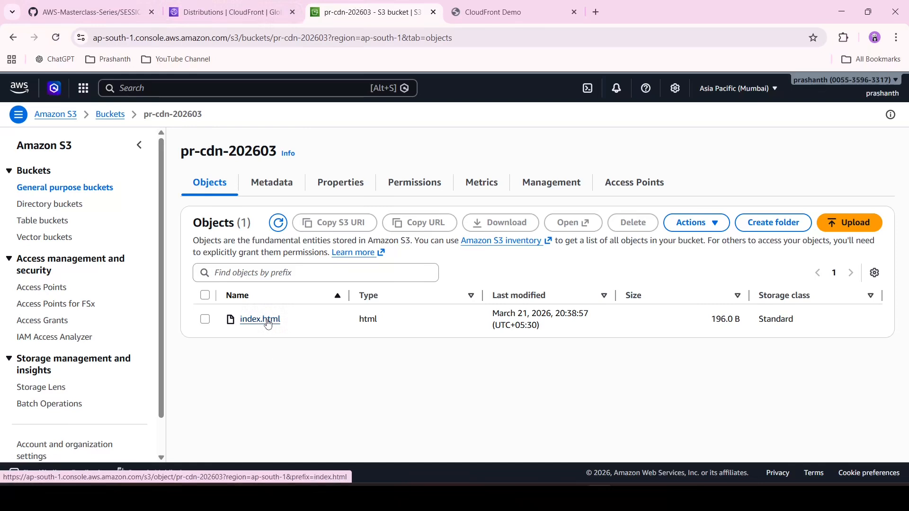
pyautogui.click(334, 185)
pyautogui.scroll(-15, 341, 382)
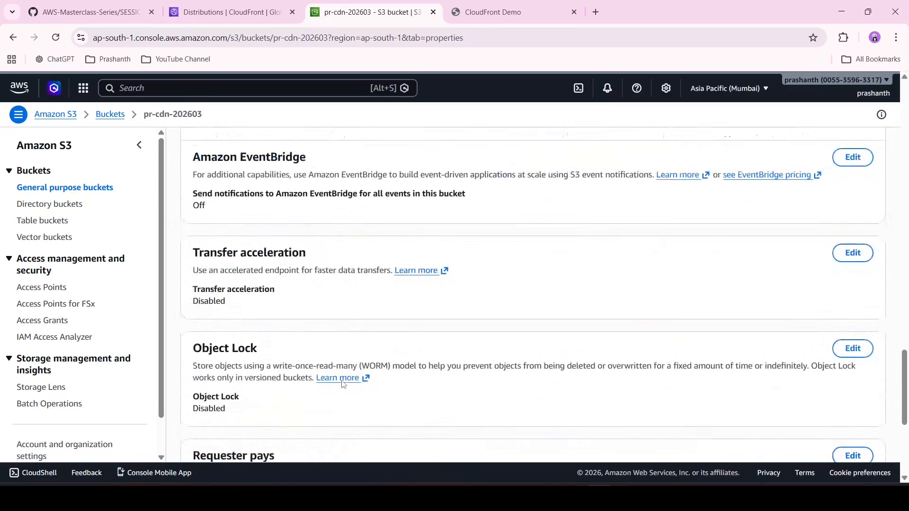
pyautogui.scroll(-5, 344, 385)
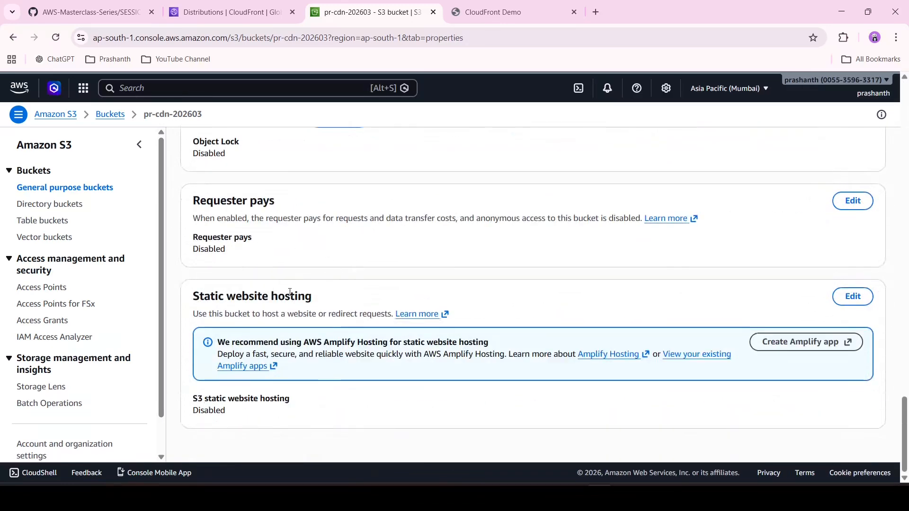
pyautogui.scroll(20, 293, 293)
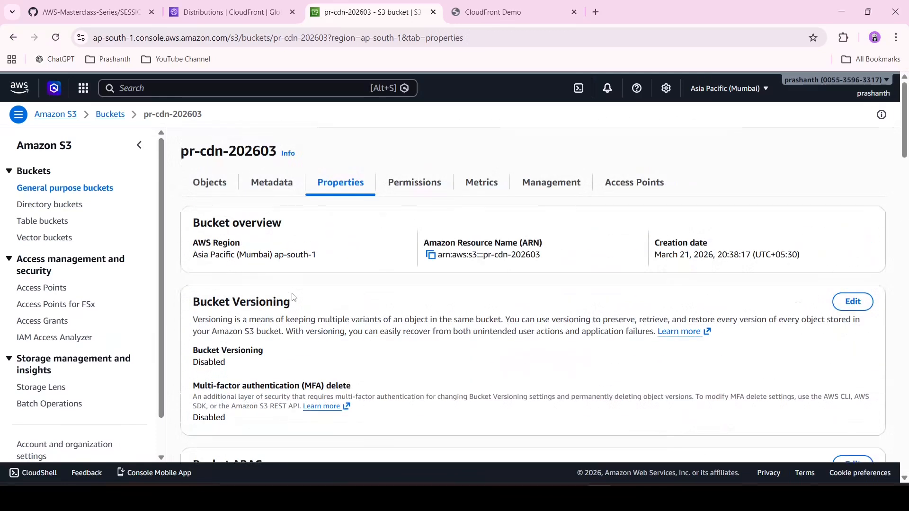
pyautogui.click(396, 192)
pyautogui.scroll(-2, 236, 382)
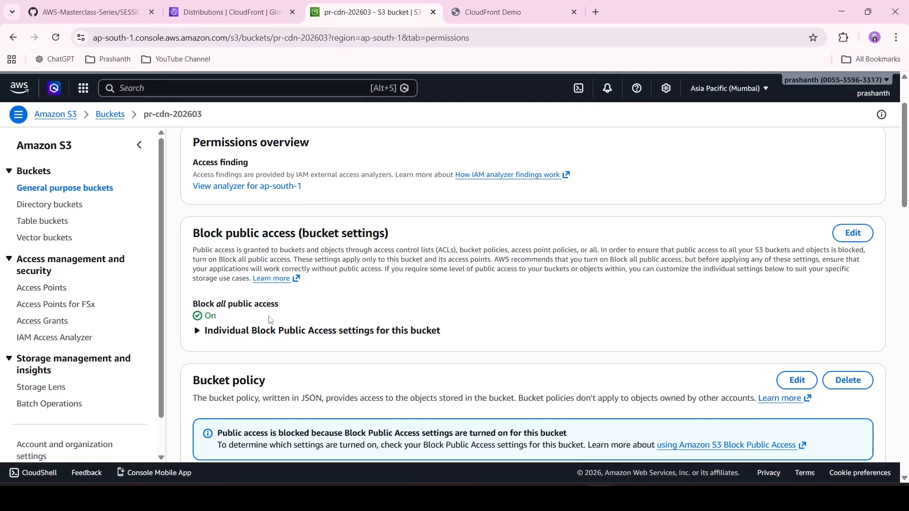
pyautogui.scroll(-6, 269, 316)
pyautogui.scroll(10, 270, 316)
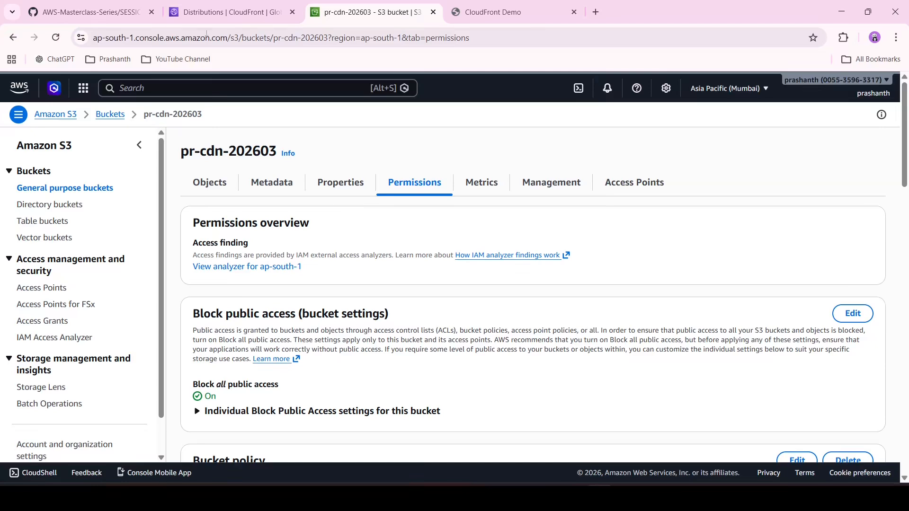
# Return to the CloudFront distributions list and review the general settings of the pr-cdn-cf distribution
pyautogui.click(232, 6)
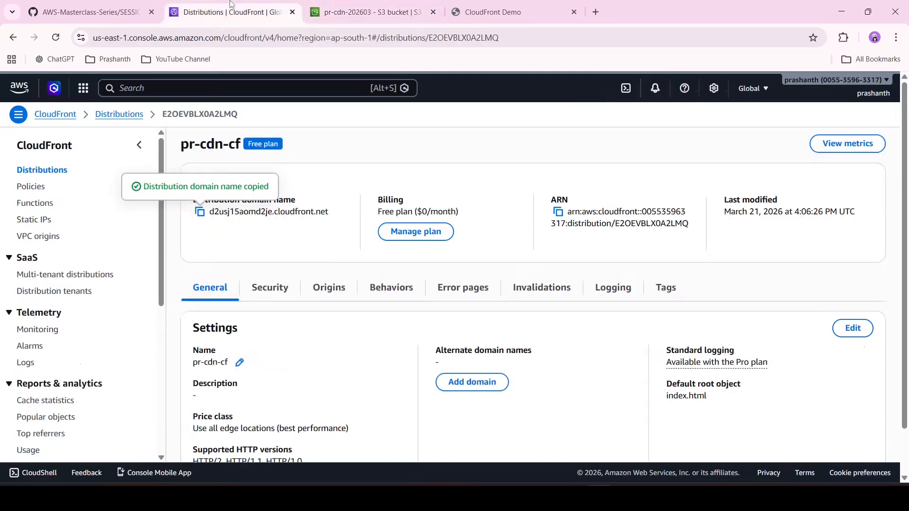
pyautogui.click(126, 115)
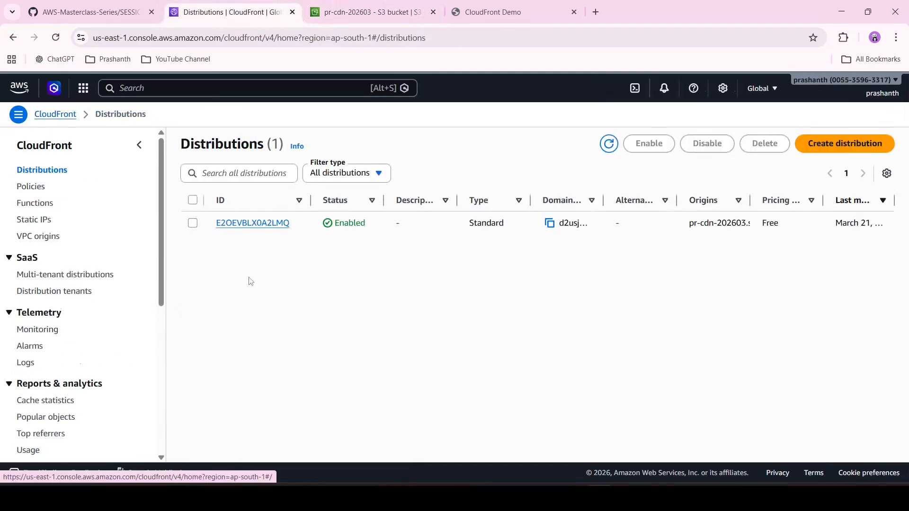
pyautogui.click(263, 225)
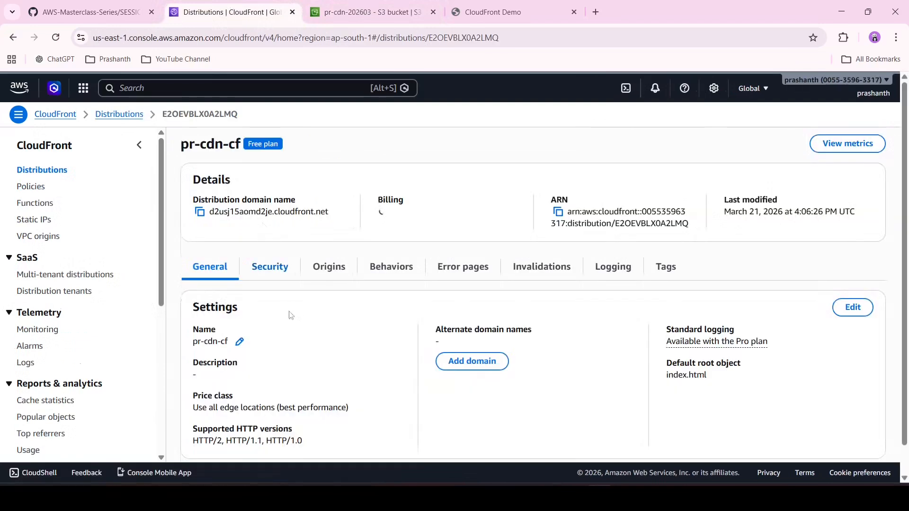
pyautogui.scroll(-1, 290, 317)
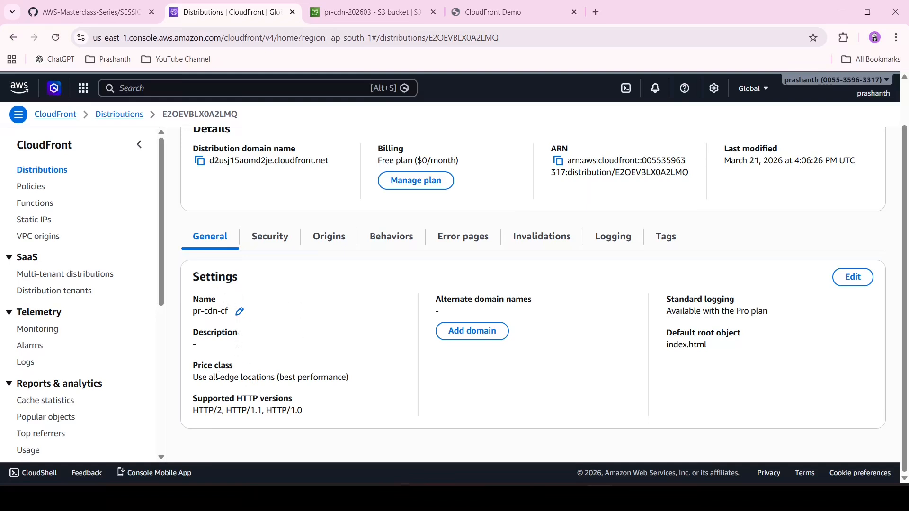
pyautogui.scroll(1, 264, 133)
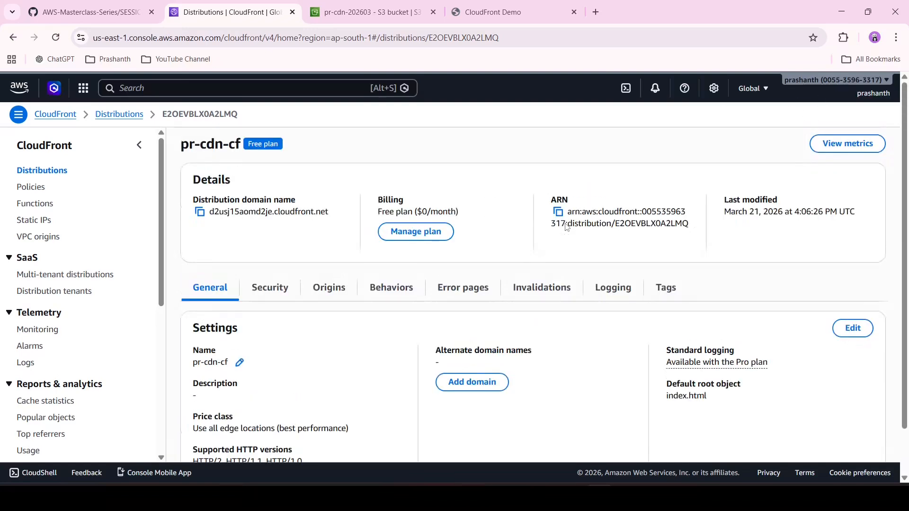
# Start creating a new CloudFront distribution with the Free plan and continue to the distribution options
pyautogui.click(116, 114)
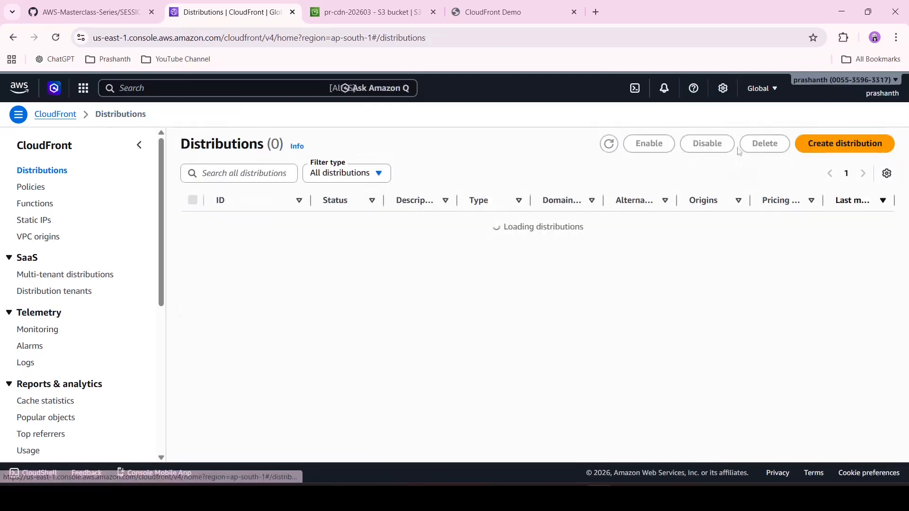
pyautogui.click(833, 149)
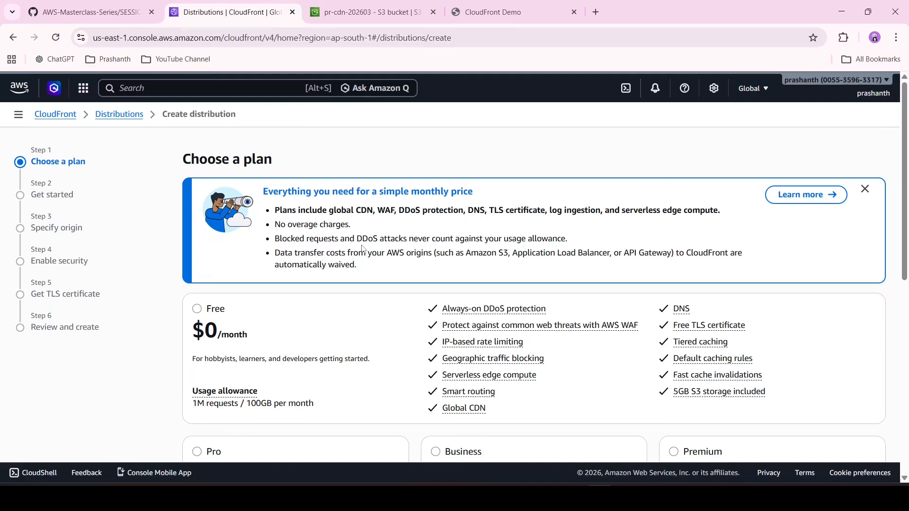
pyautogui.scroll(-4, 363, 248)
pyautogui.scroll(3, 191, 185)
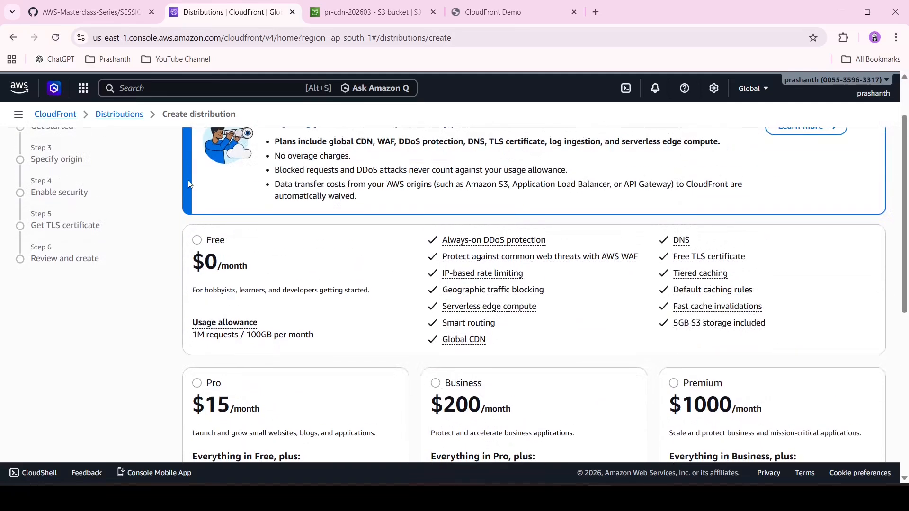
pyautogui.click(198, 241)
pyautogui.scroll(-3, 198, 242)
pyautogui.scroll(-5, 198, 242)
pyautogui.click(864, 450)
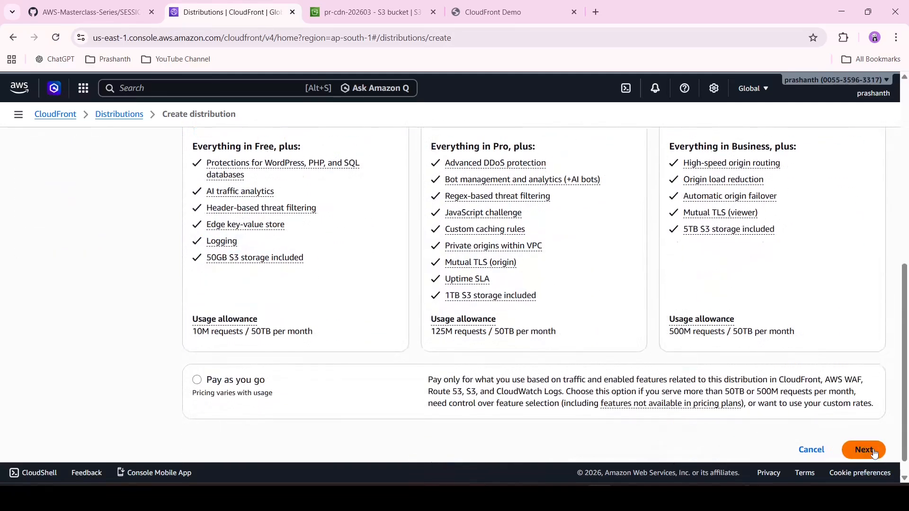
# Name the new distribution pr-cd, keep the single website or app type, and continue to the origin settings
pyautogui.scroll(-3, 462, 253)
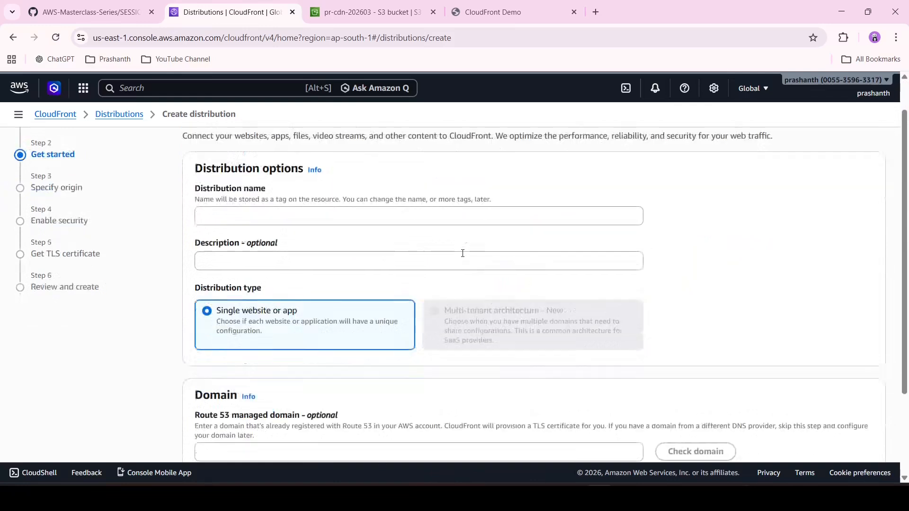
pyautogui.scroll(-1, 461, 253)
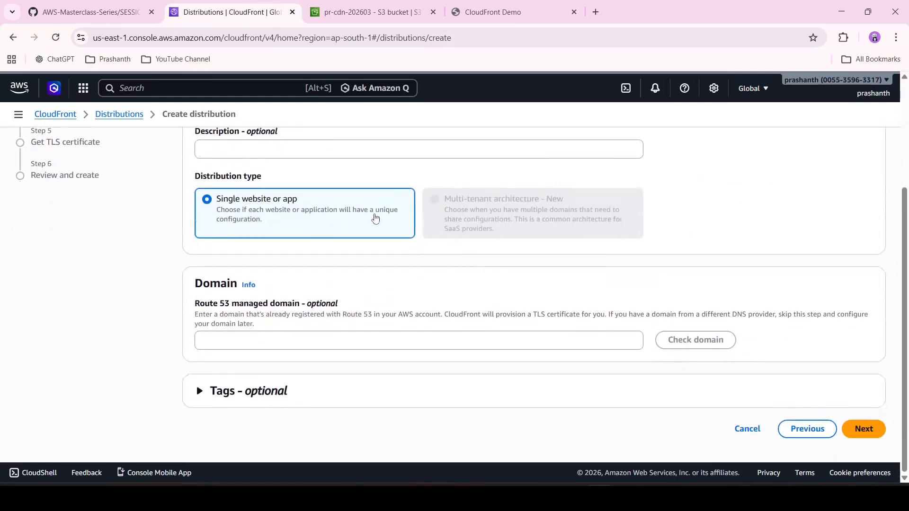
pyautogui.scroll(2, 374, 217)
pyautogui.scroll(-2, 572, 301)
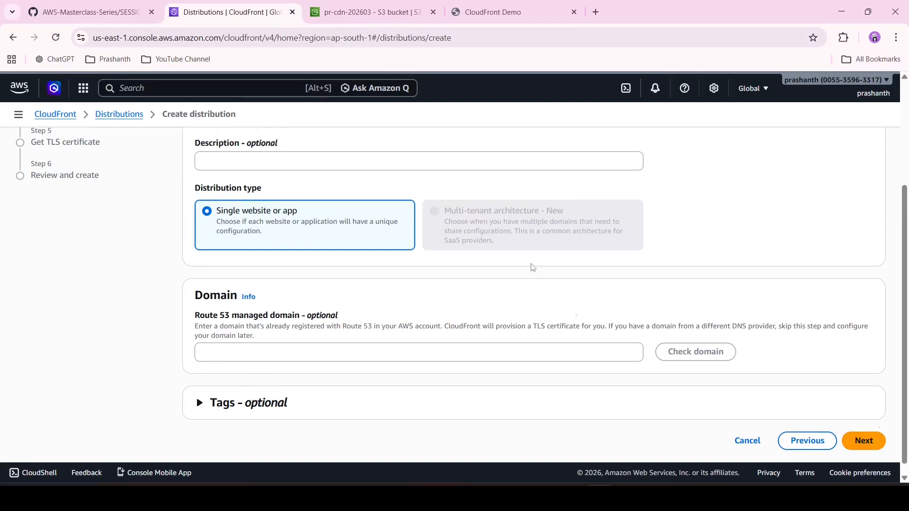
pyautogui.scroll(3, 532, 268)
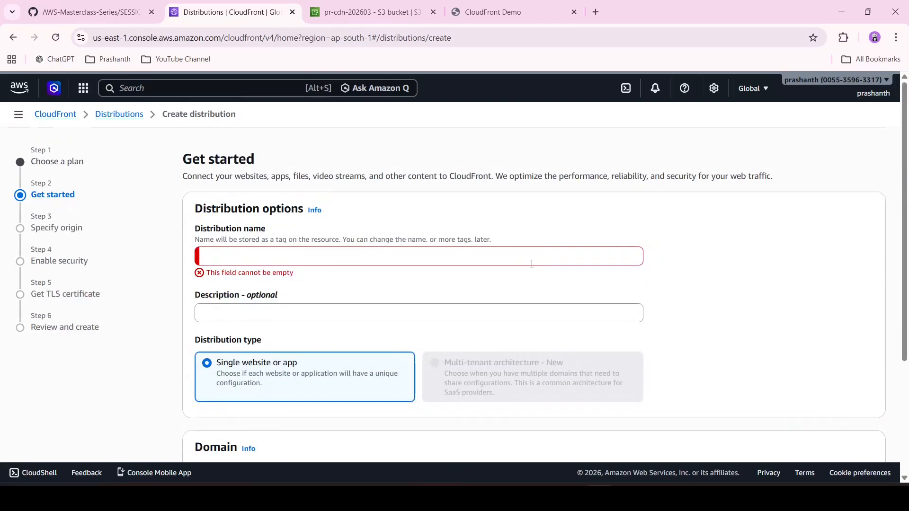
pyautogui.scroll(-1, 652, 218)
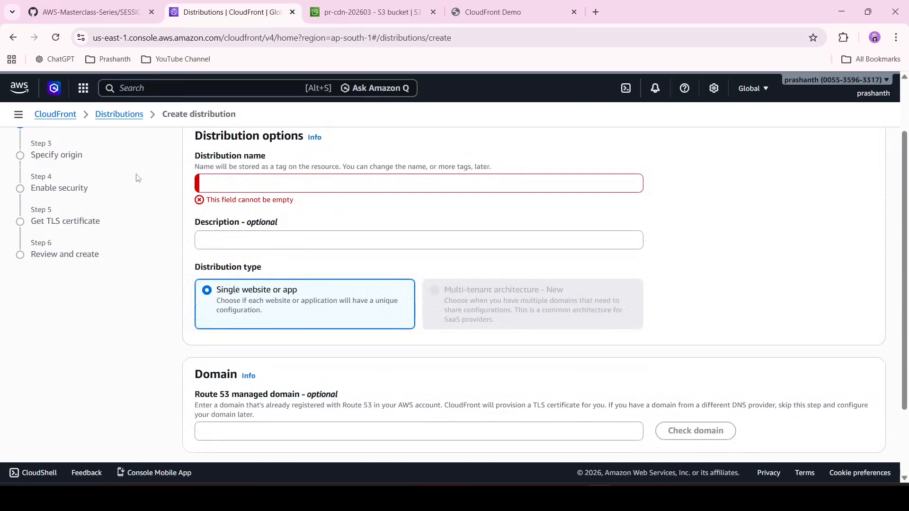
pyautogui.click(362, 184)
pyautogui.write('pr-cd')
pyautogui.scroll(-1, 362, 184)
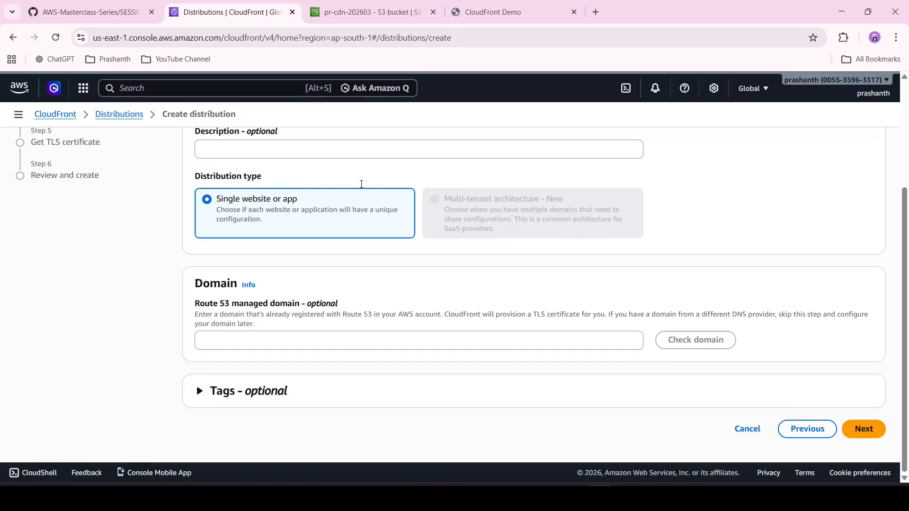
pyautogui.click(865, 429)
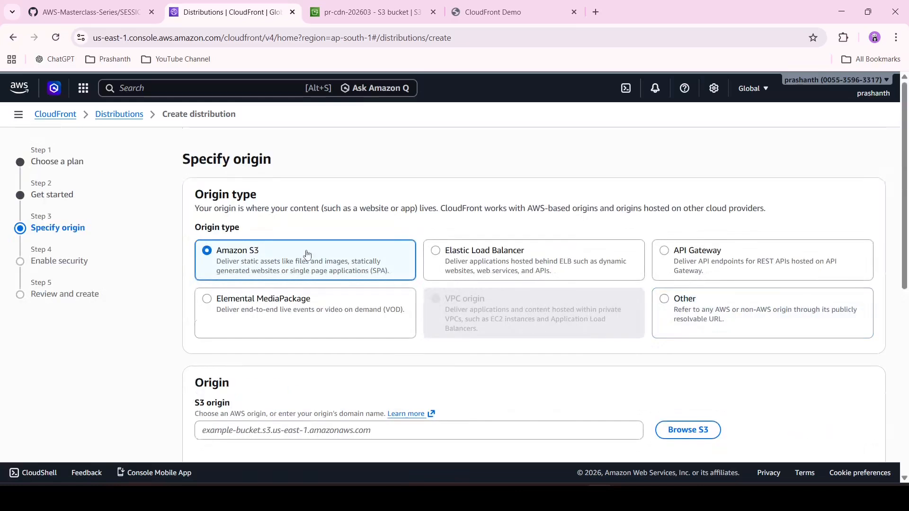
# Look up the S3 buckets available as the new distribution's origin and close the bucket picker without choosing one
pyautogui.click(361, 5)
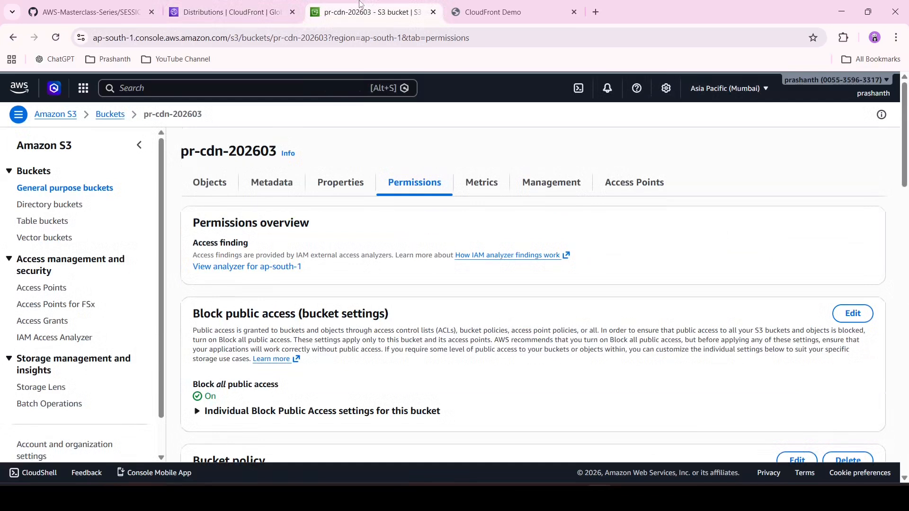
pyautogui.click(188, 4)
pyautogui.scroll(-4, 278, 255)
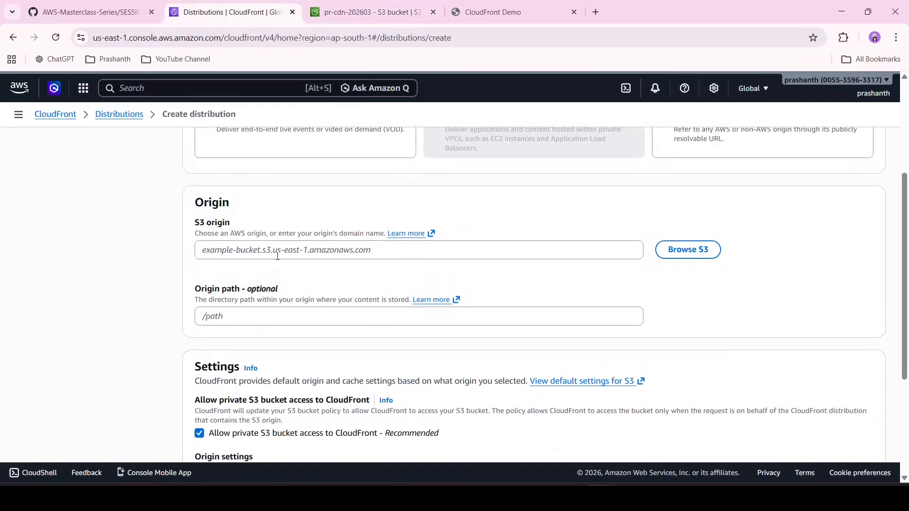
pyautogui.click(684, 256)
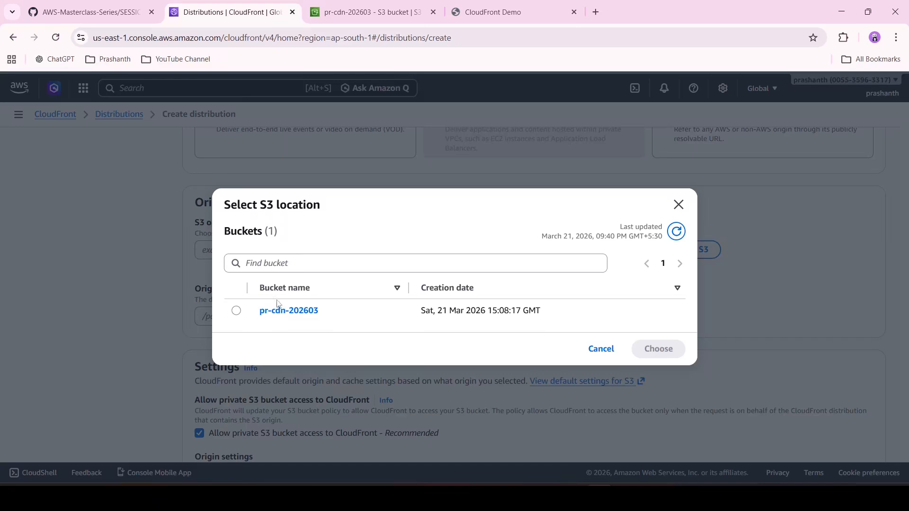
pyautogui.click(678, 204)
# Switch the origin settings to Customize origin settings and review the custom header, connection and timeout options
pyautogui.scroll(-1, 400, 292)
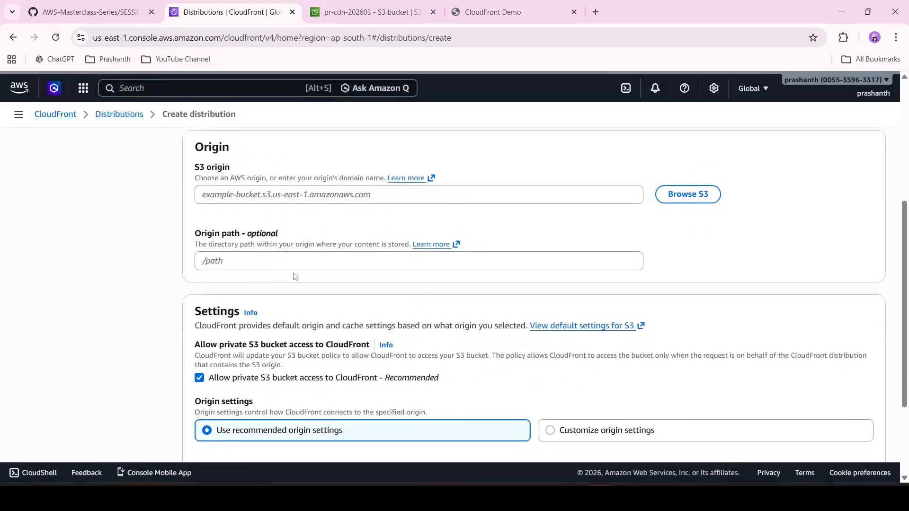
pyautogui.scroll(-3, 295, 276)
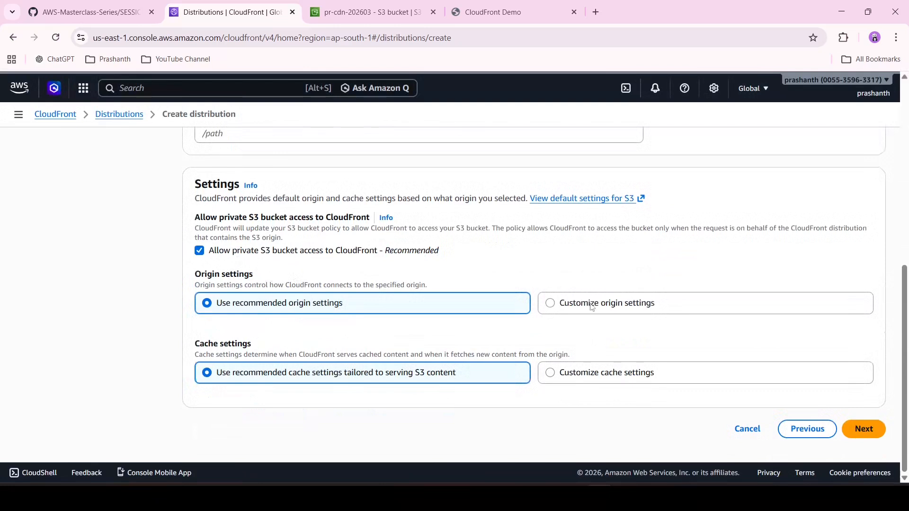
pyautogui.click(605, 311)
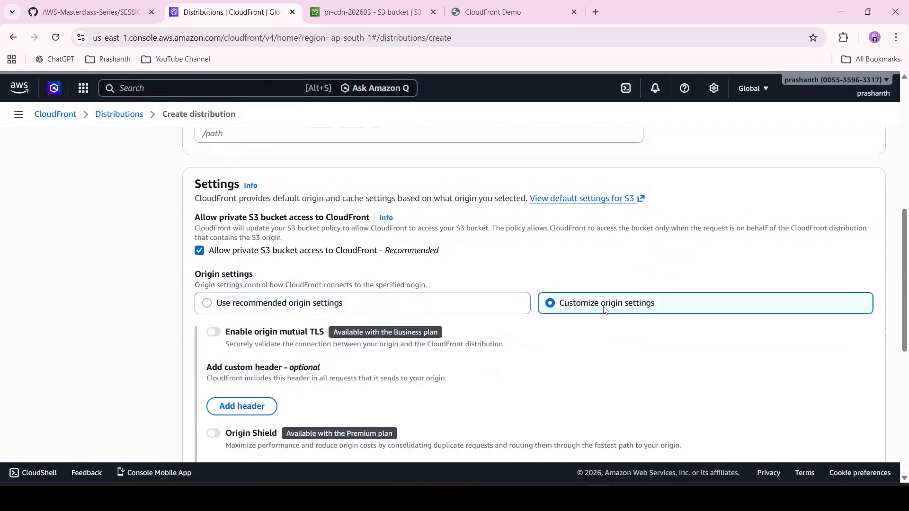
pyautogui.scroll(-3, 604, 311)
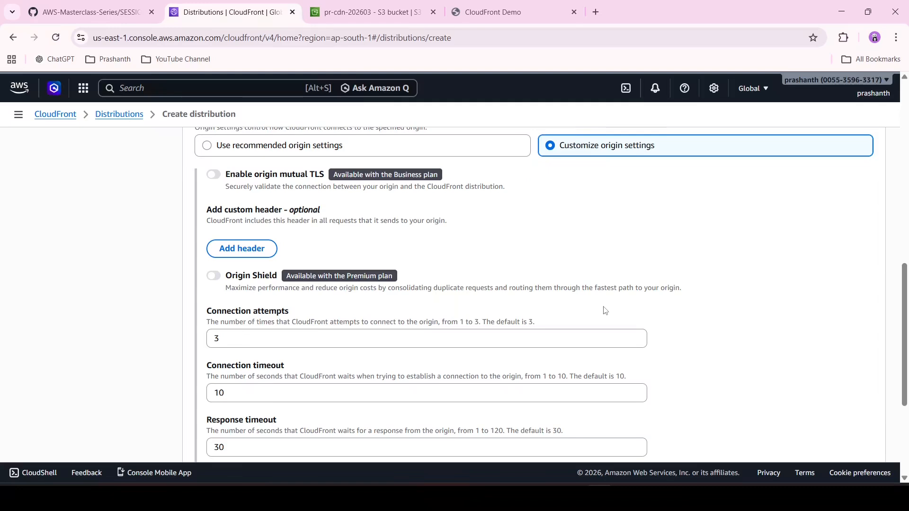
pyautogui.scroll(-3, 424, 317)
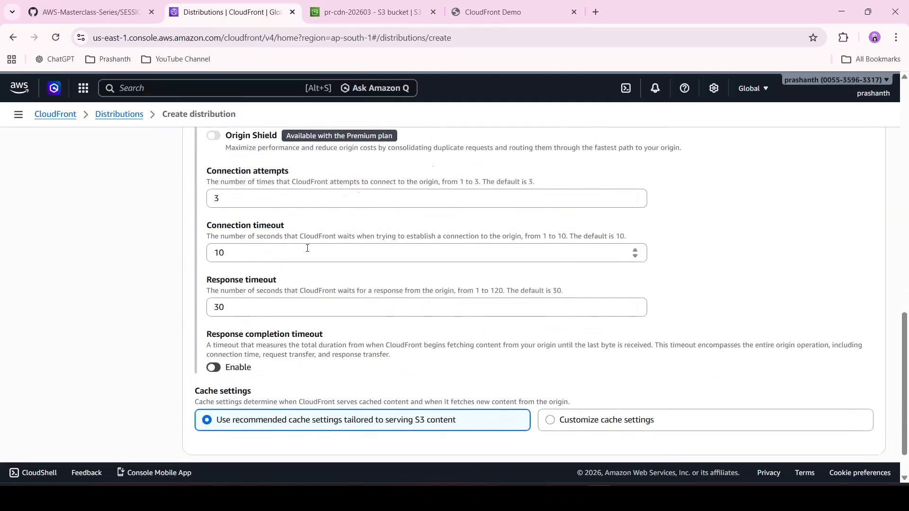
# Switch the cache settings to Customize cache settings and review the viewer protocol, allowed HTTP methods and cache policy options
pyautogui.scroll(-1, 312, 265)
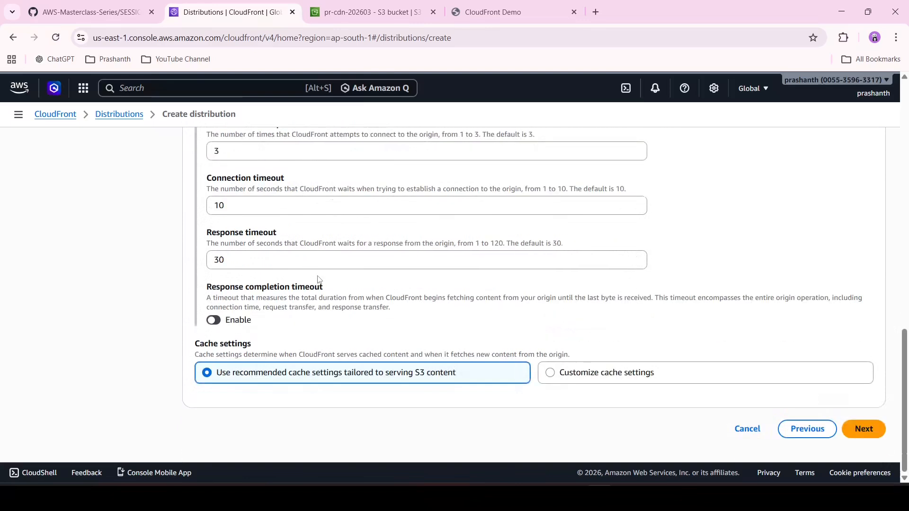
pyautogui.click(628, 376)
pyautogui.scroll(-4, 568, 332)
pyautogui.scroll(-1, 506, 335)
pyautogui.scroll(-1, 473, 315)
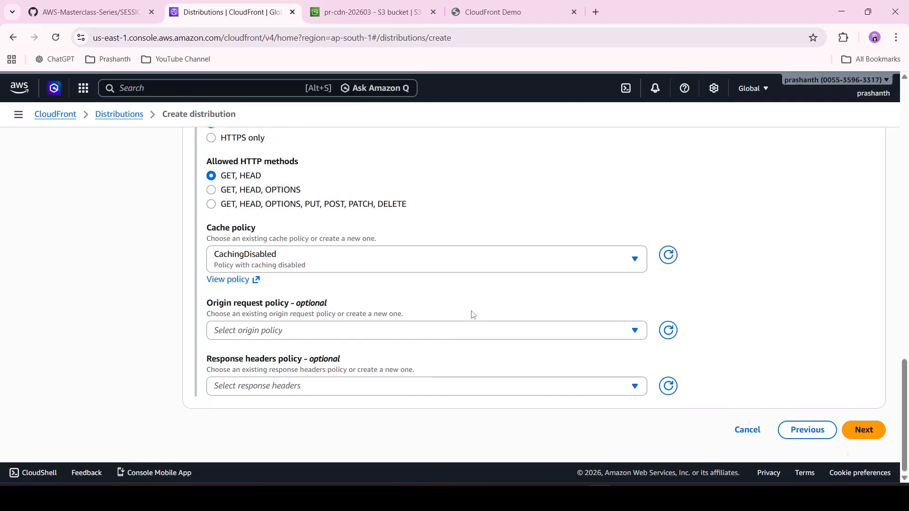
pyautogui.scroll(2, 472, 315)
pyautogui.scroll(4, 473, 315)
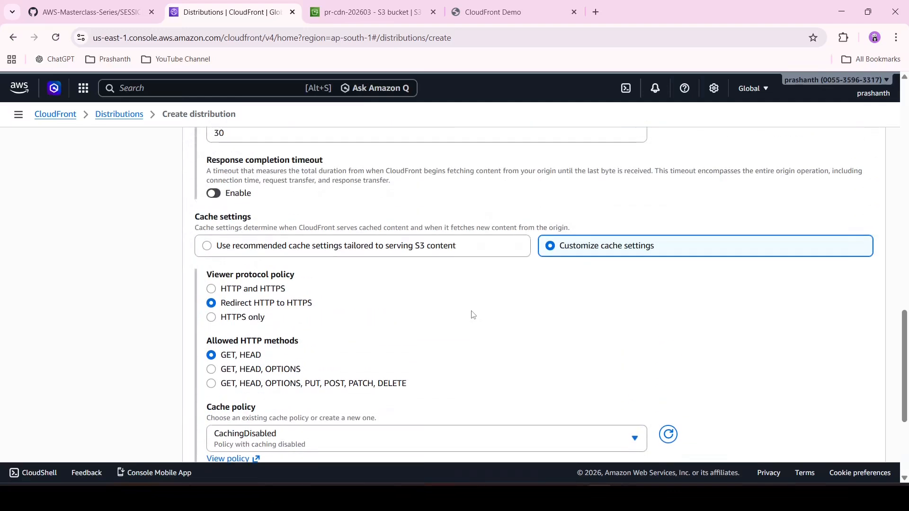
pyautogui.scroll(6, 473, 315)
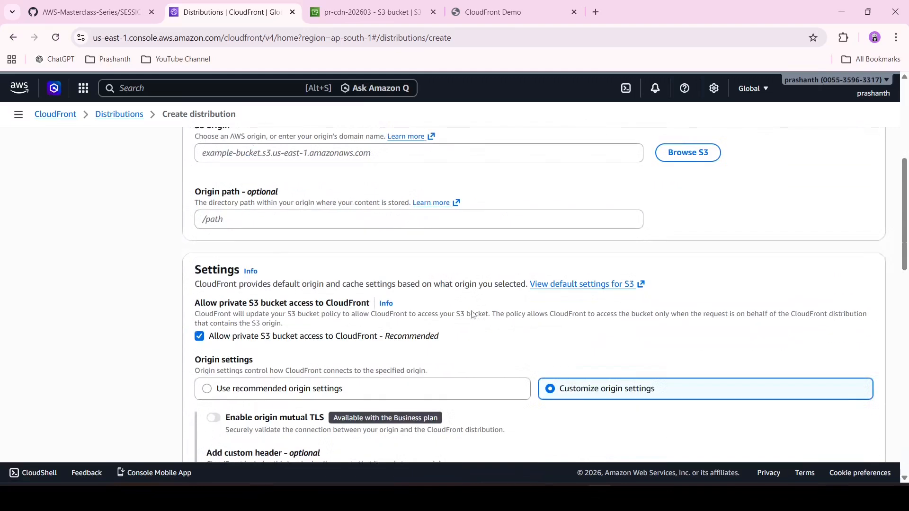
pyautogui.scroll(1, 472, 315)
pyautogui.scroll(4, 472, 315)
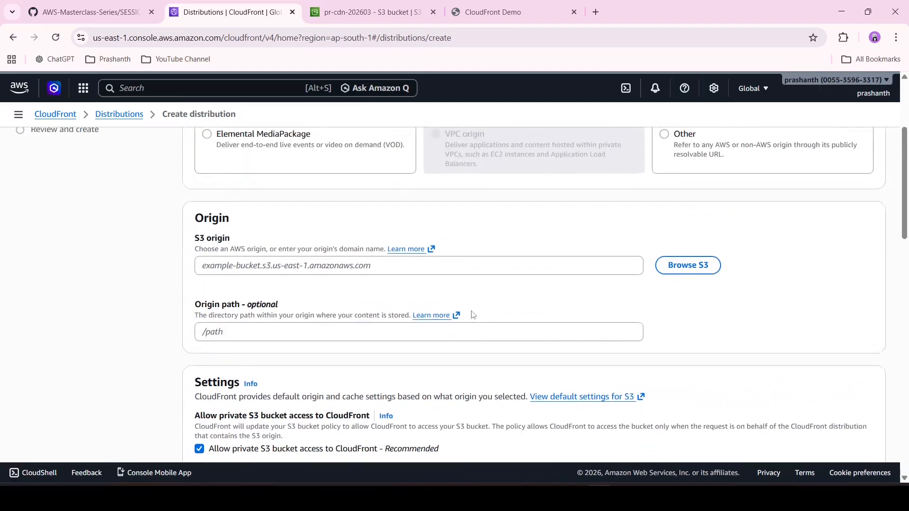
# Choose the S3 bucket pr-cdn-202603 as the new distribution's origin and continue to the security settings
pyautogui.scroll(-15, 473, 314)
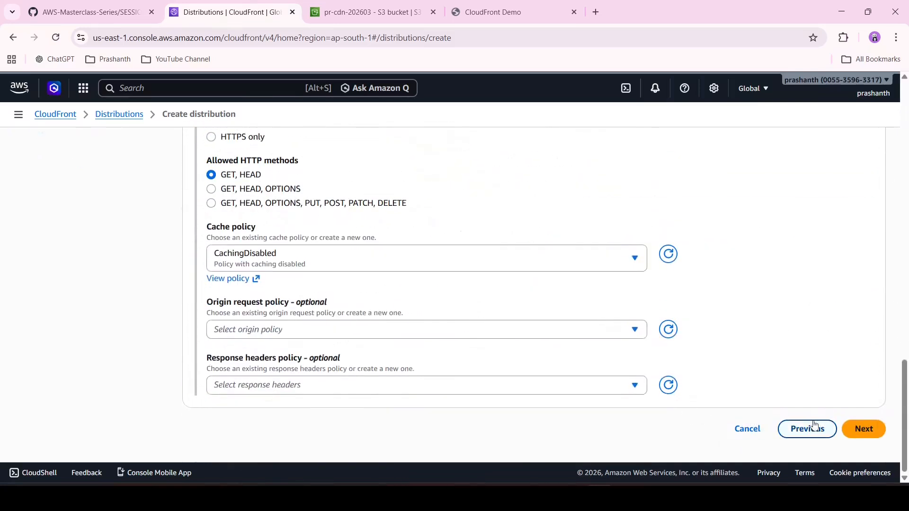
pyautogui.click(862, 428)
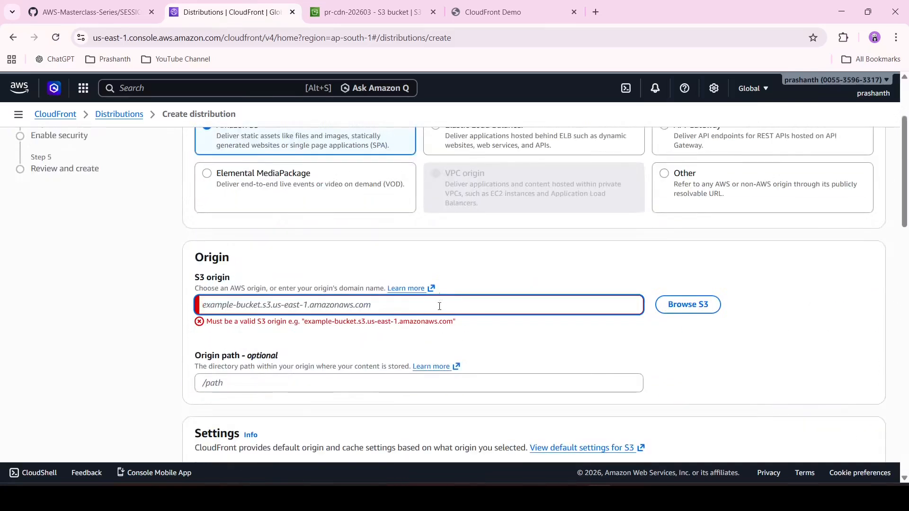
pyautogui.click(689, 304)
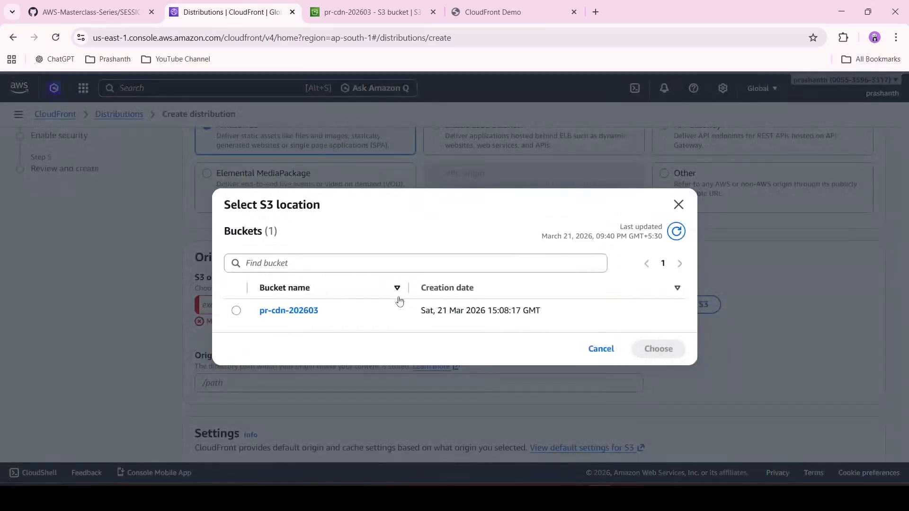
pyautogui.click(236, 311)
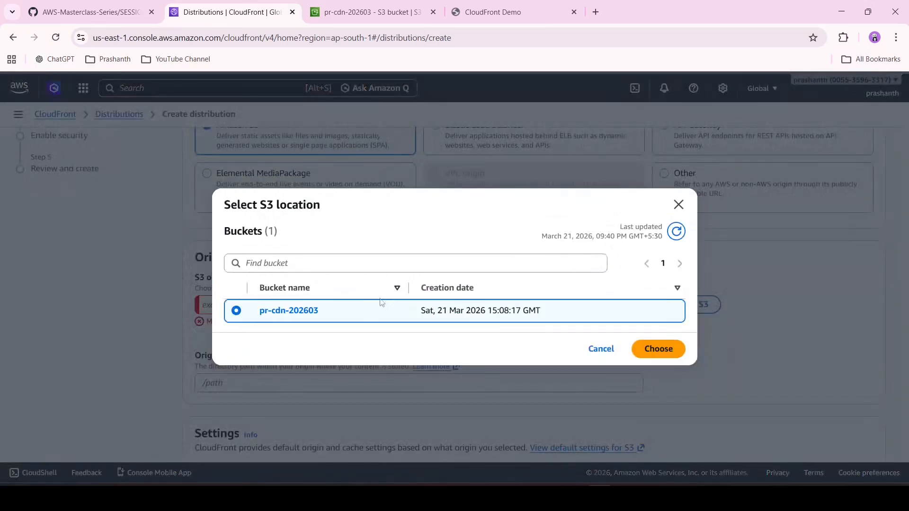
pyautogui.click(682, 350)
pyautogui.scroll(-15, 684, 349)
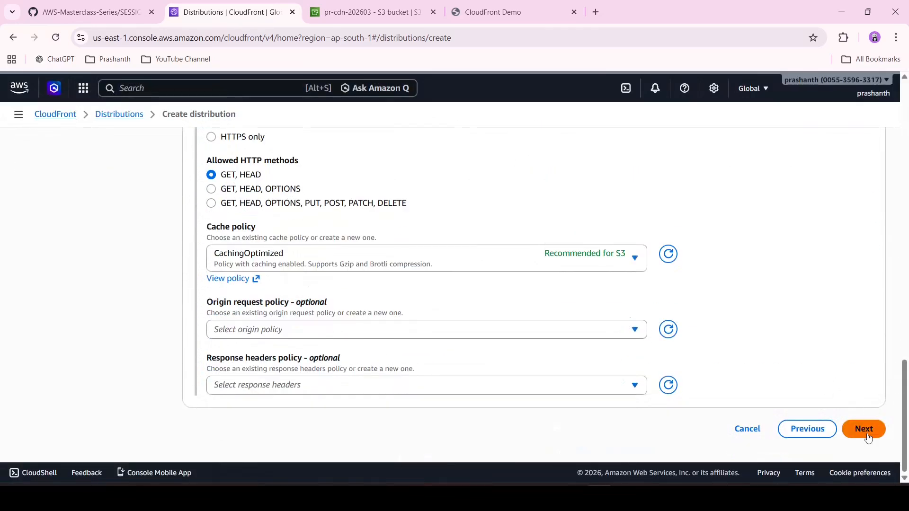
pyautogui.click(864, 430)
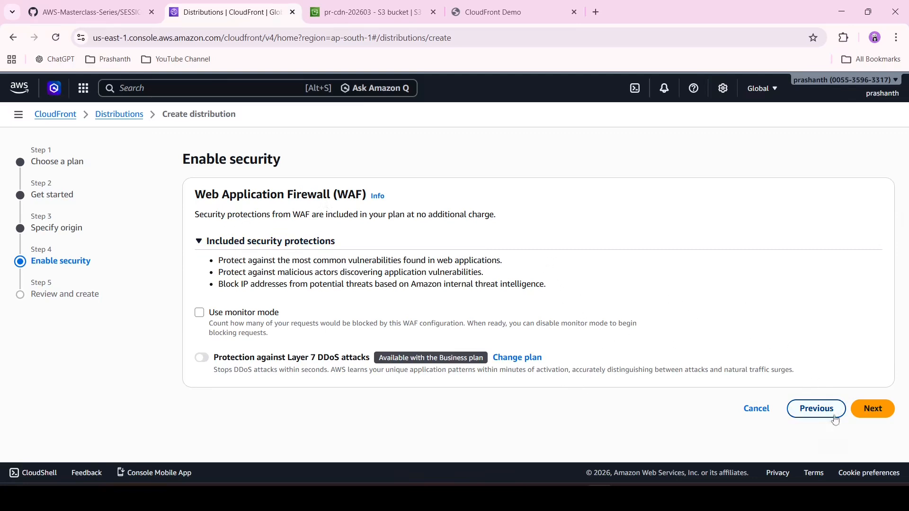
# Return to the origin settings, review the origin and cache options, and abandon the new distribution without saving
pyautogui.click(812, 408)
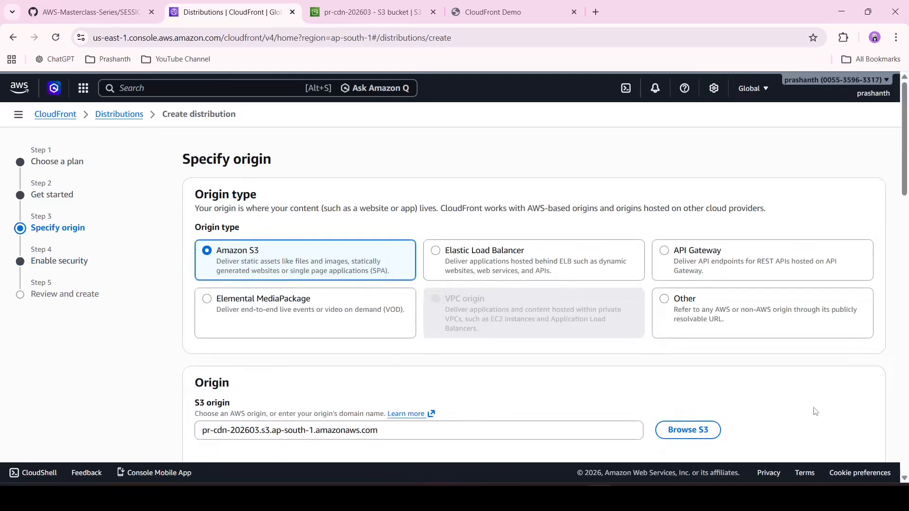
pyautogui.scroll(-8, 642, 350)
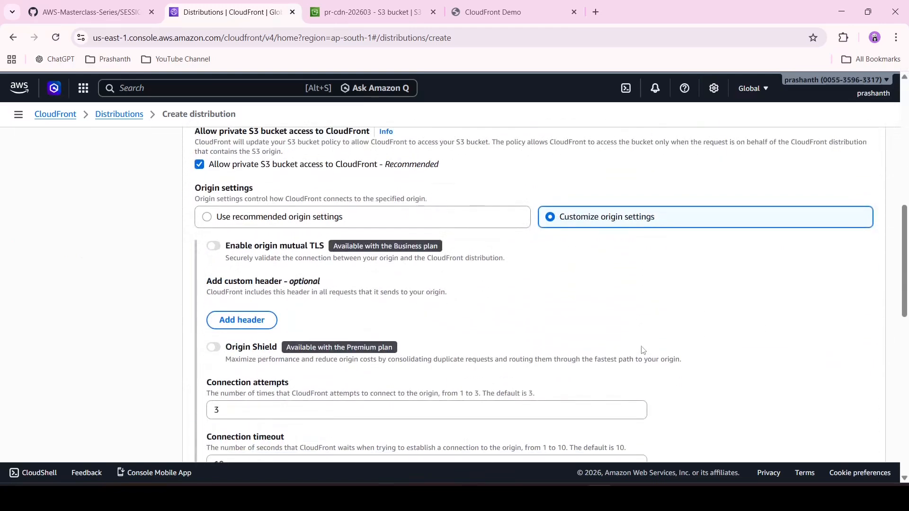
pyautogui.scroll(-6, 643, 351)
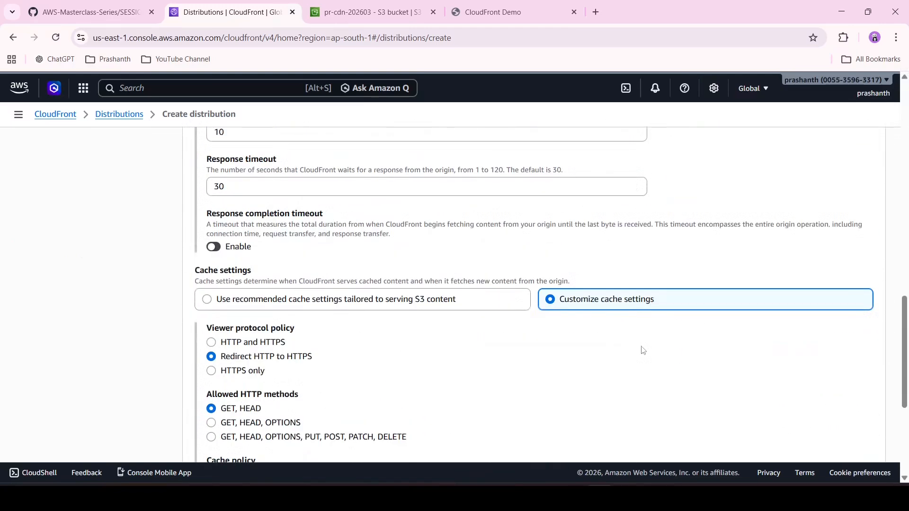
pyautogui.scroll(-3, 643, 350)
pyautogui.scroll(-3, 642, 350)
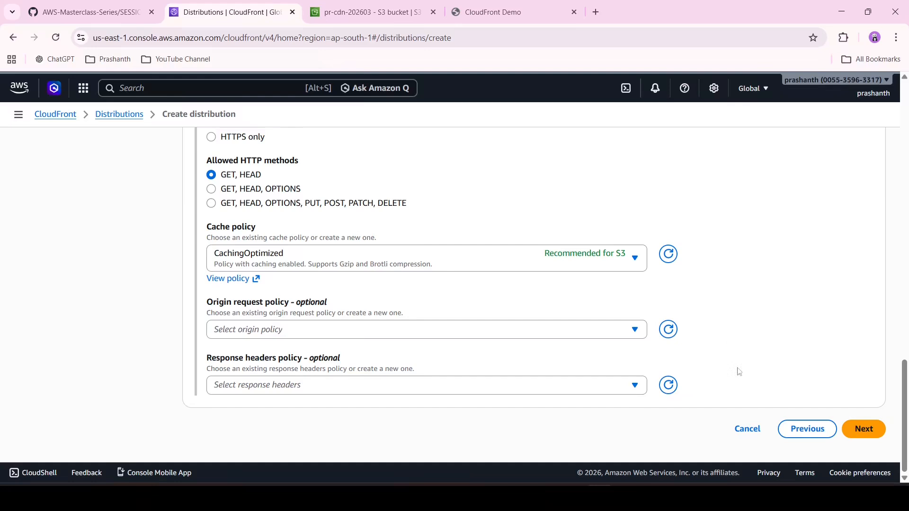
pyautogui.click(755, 432)
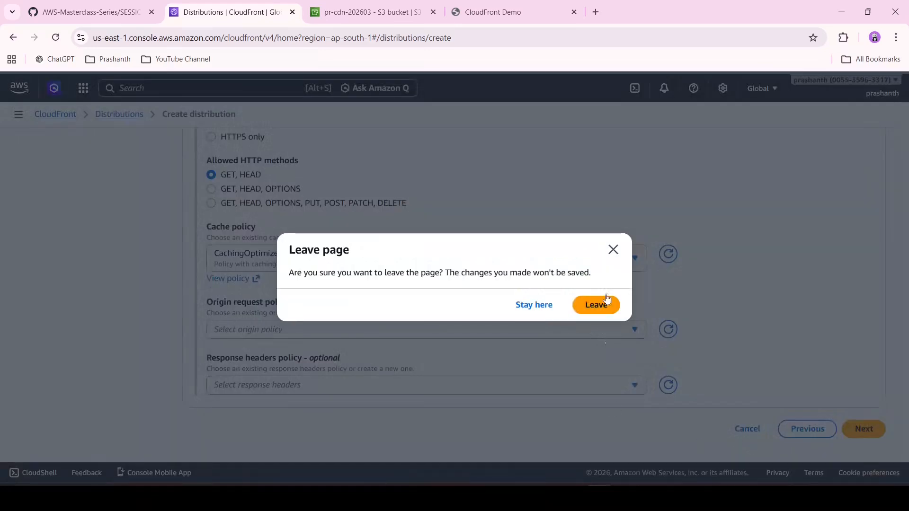
pyautogui.click(596, 305)
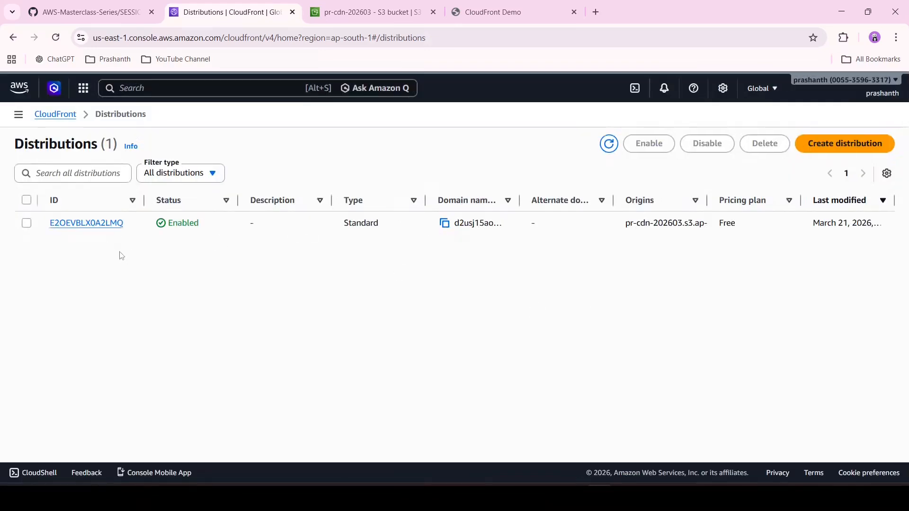
# Open the existing distribution pr-cdn-cf and look at its list of origins
pyautogui.click(86, 229)
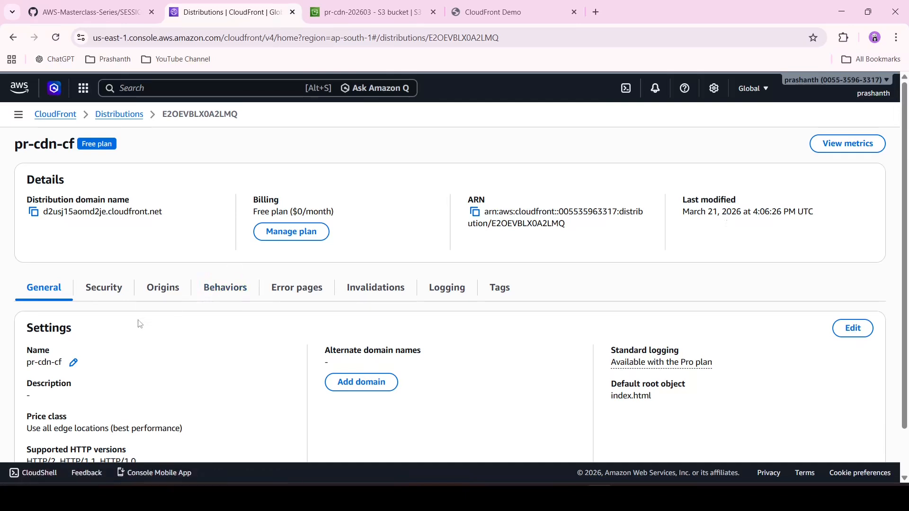
pyautogui.scroll(-1, 140, 323)
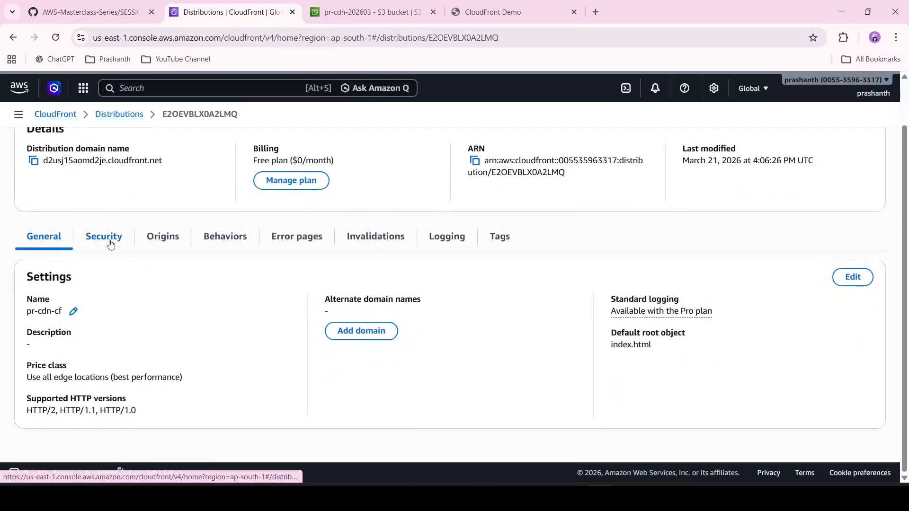
pyautogui.click(159, 243)
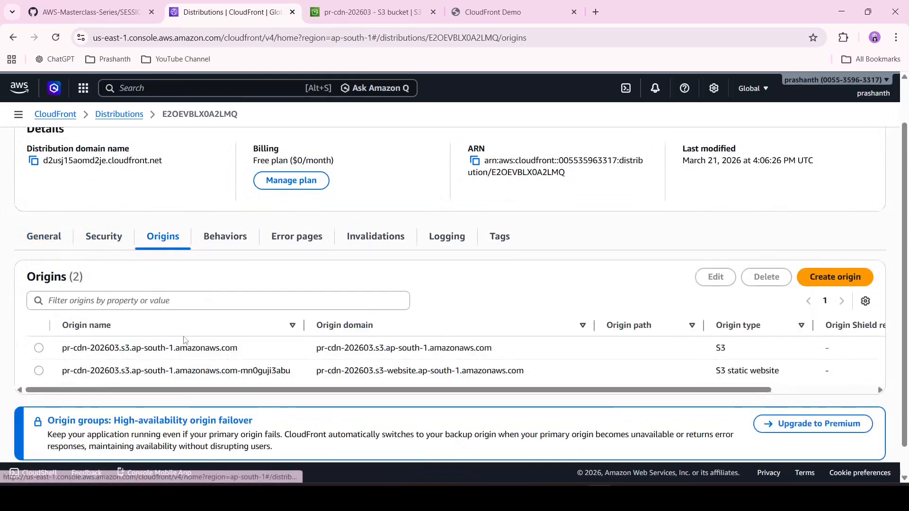
pyautogui.scroll(-1, 185, 340)
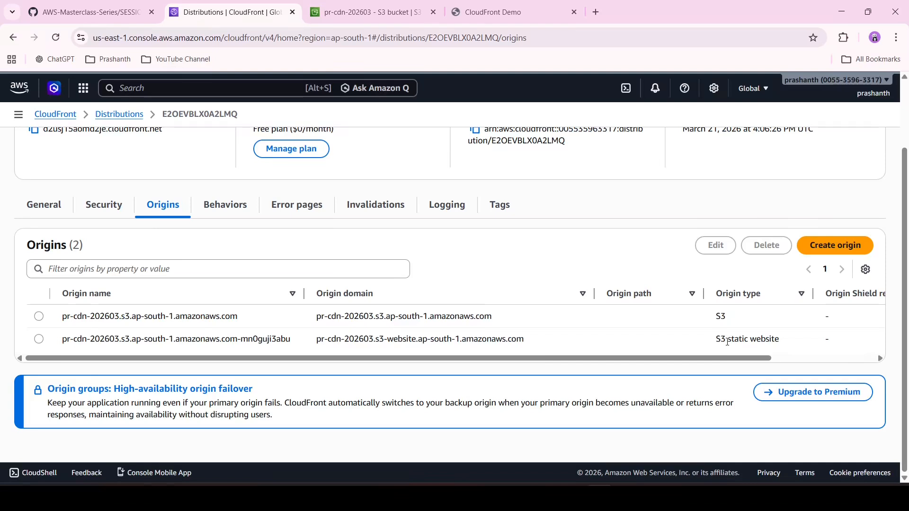
# Open the S3-type origin of pr-cdn-202603 for editing, review its origin access control settings, and leave without saving
pyautogui.click(39, 316)
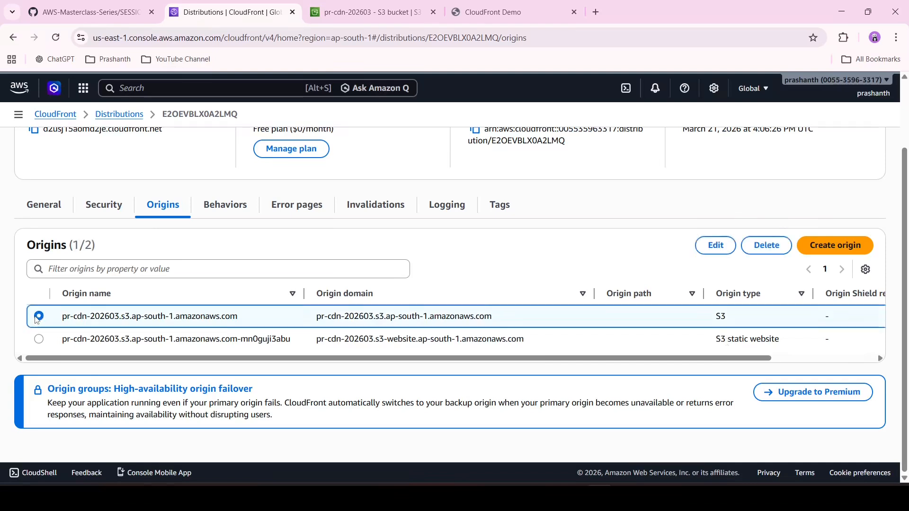
pyautogui.click(714, 244)
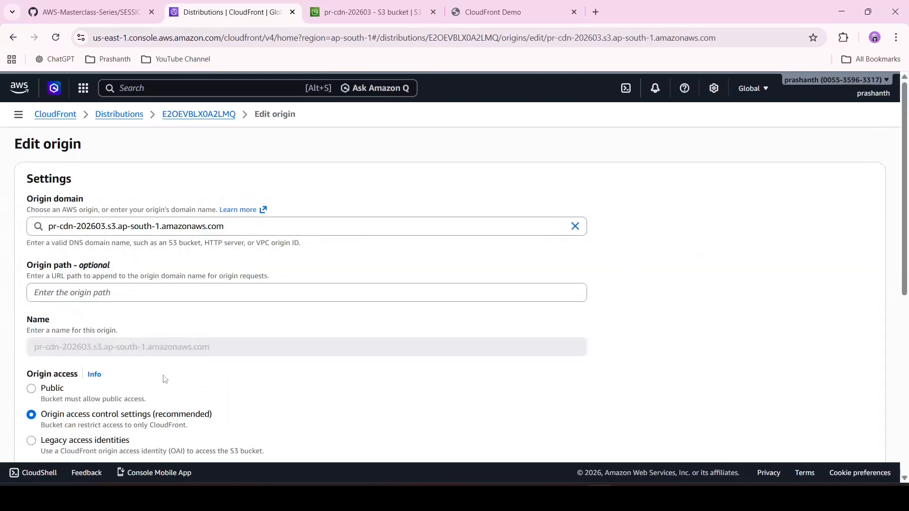
pyautogui.scroll(-2, 163, 378)
pyautogui.scroll(-1, 164, 377)
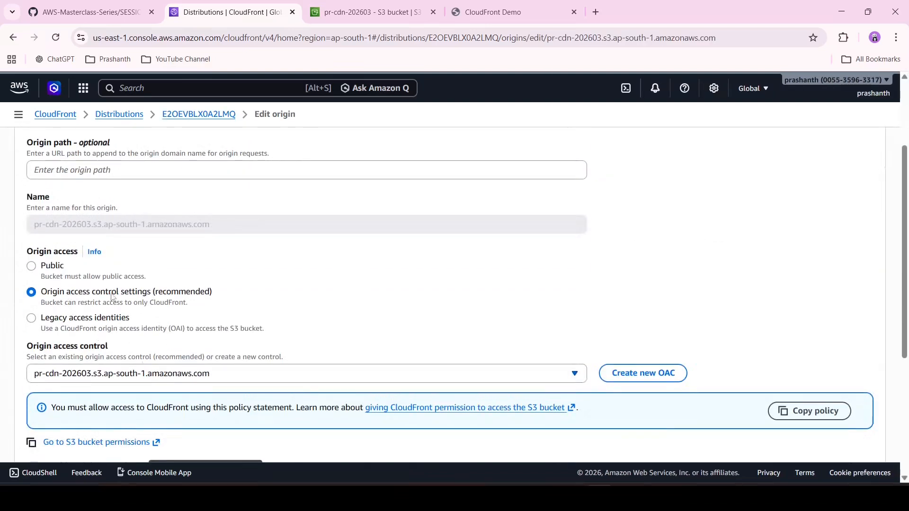
pyautogui.scroll(3, 148, 296)
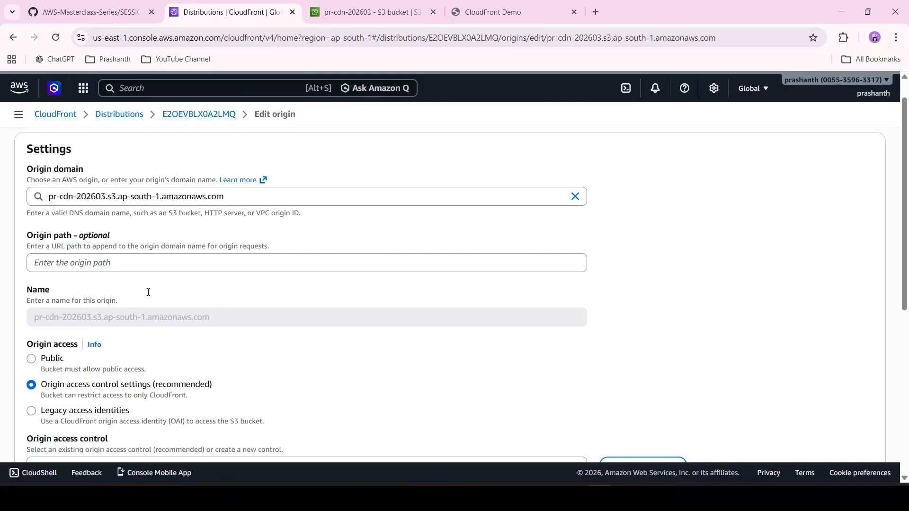
pyautogui.scroll(-1, 148, 296)
pyautogui.scroll(2, 148, 296)
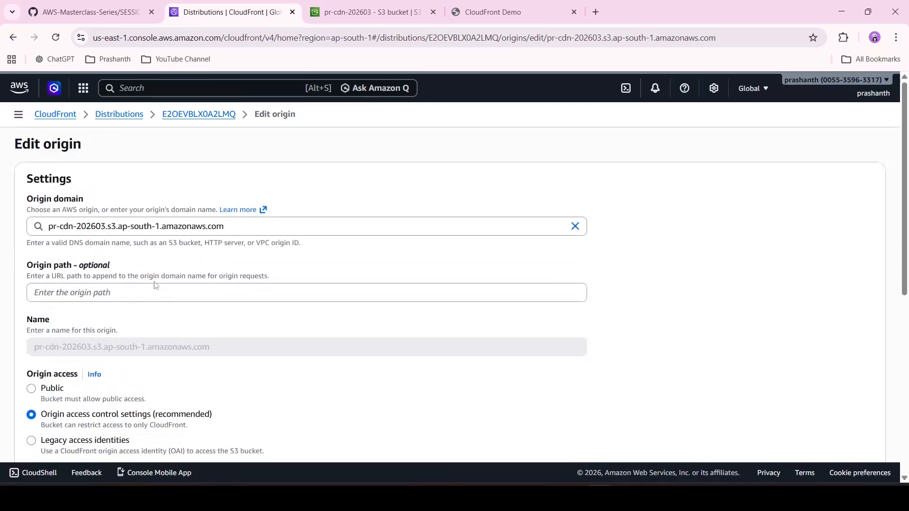
pyautogui.scroll(-4, 157, 287)
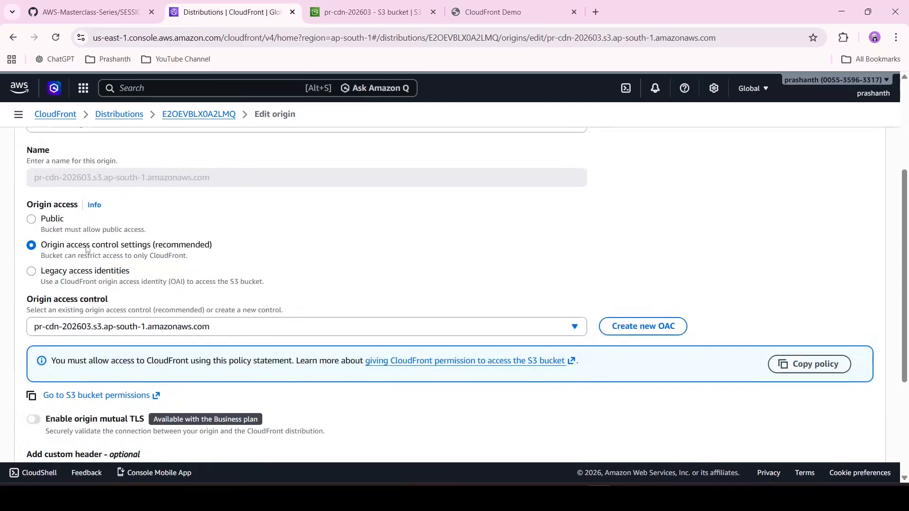
pyautogui.scroll(-2, 225, 259)
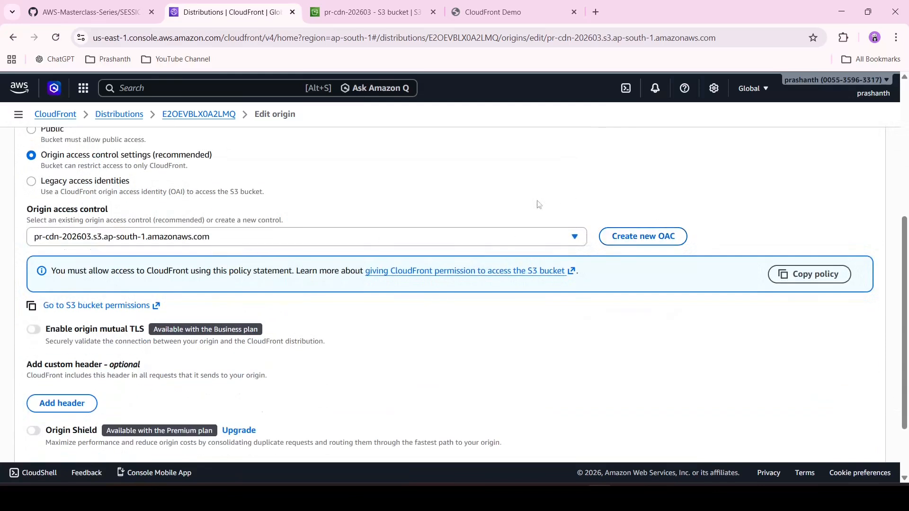
pyautogui.scroll(-2, 293, 239)
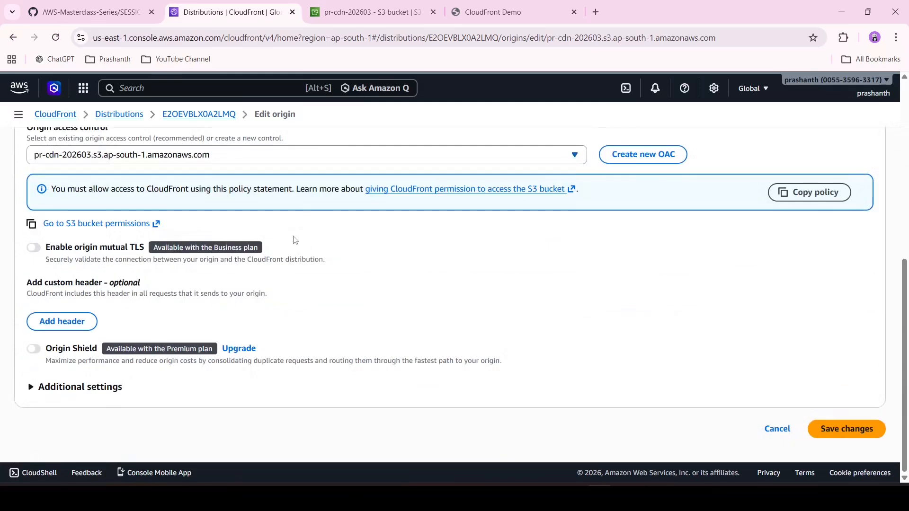
pyautogui.click(784, 429)
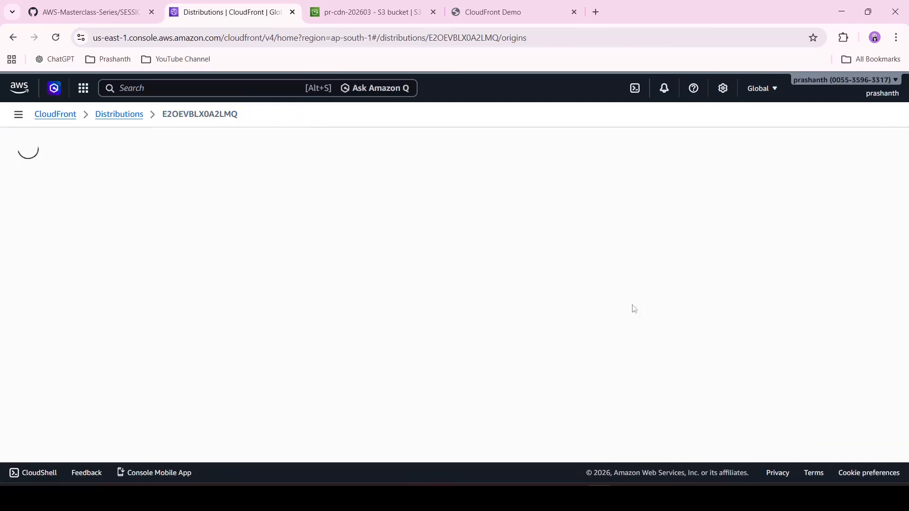
# Switch to the pr-cdn-202603 bucket's permissions and review its Block public access setting and CloudFront bucket policy
pyautogui.click(405, 4)
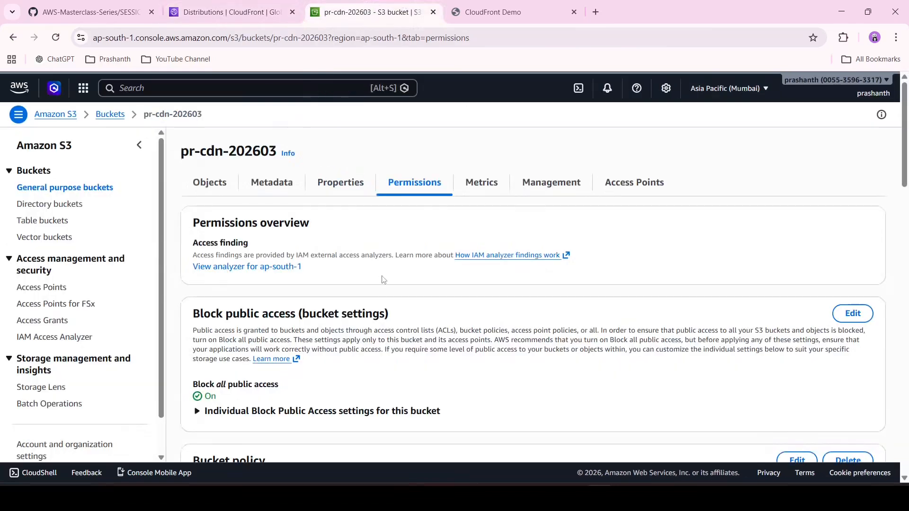
pyautogui.scroll(-8, 383, 276)
pyautogui.scroll(10, 382, 276)
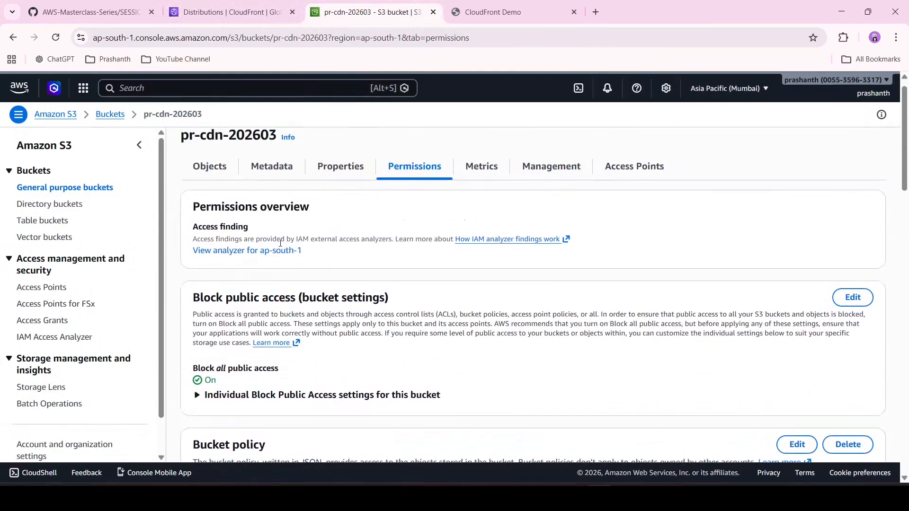
pyautogui.scroll(-7, 281, 242)
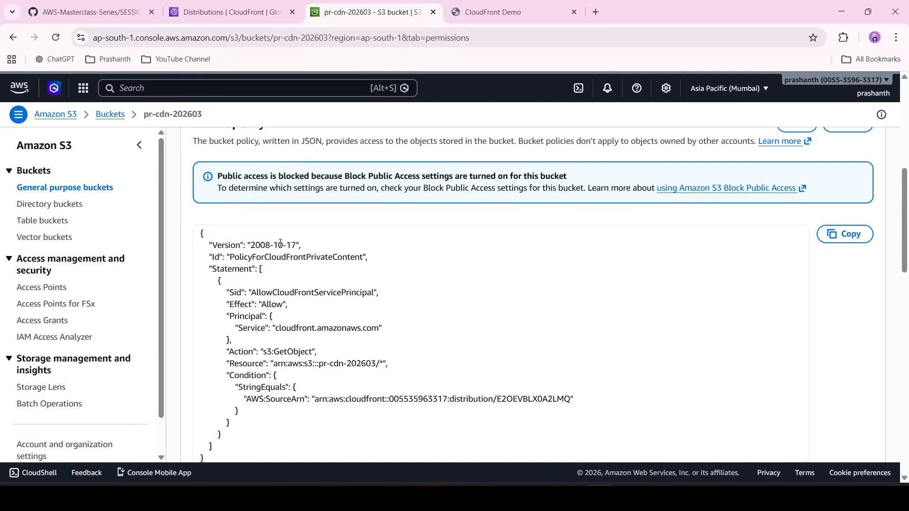
pyautogui.scroll(7, 280, 242)
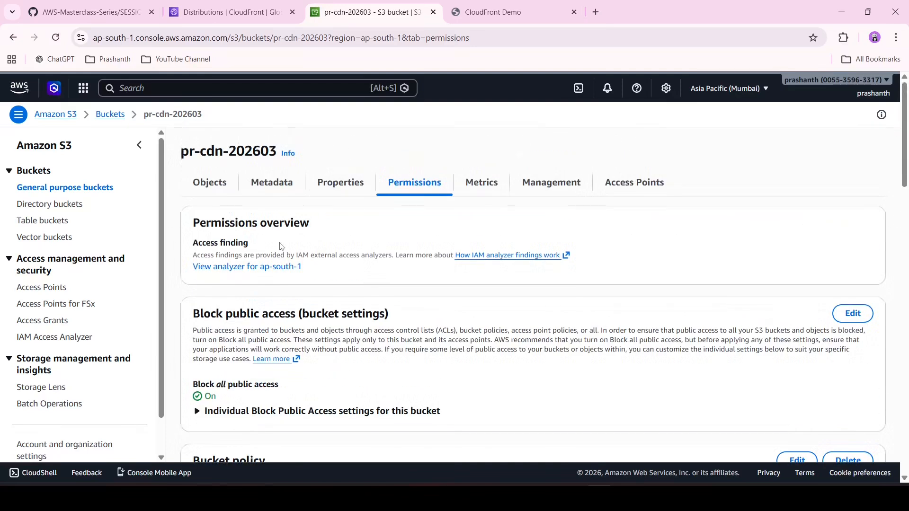
pyautogui.scroll(-7, 281, 246)
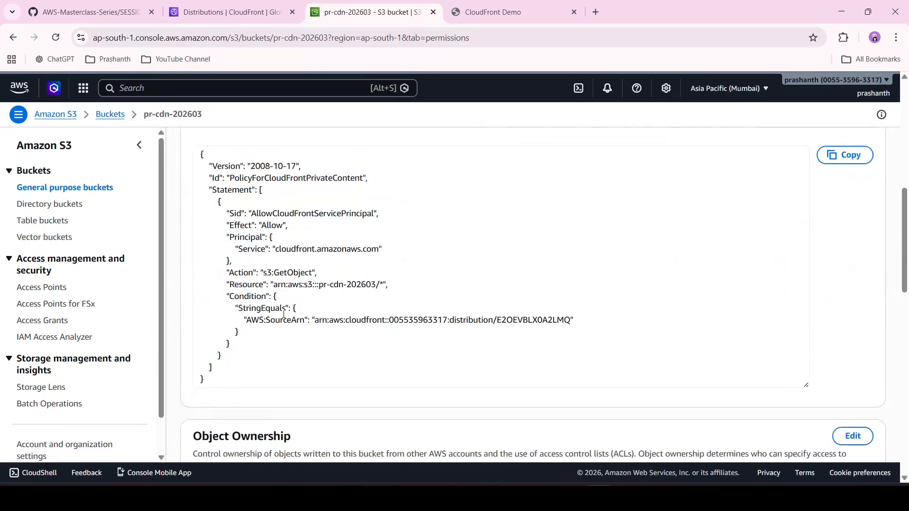
# Switch to the pr-cdn-cf distribution, look over its details and origins, and view the open CloudFront Demo page
pyautogui.click(231, 12)
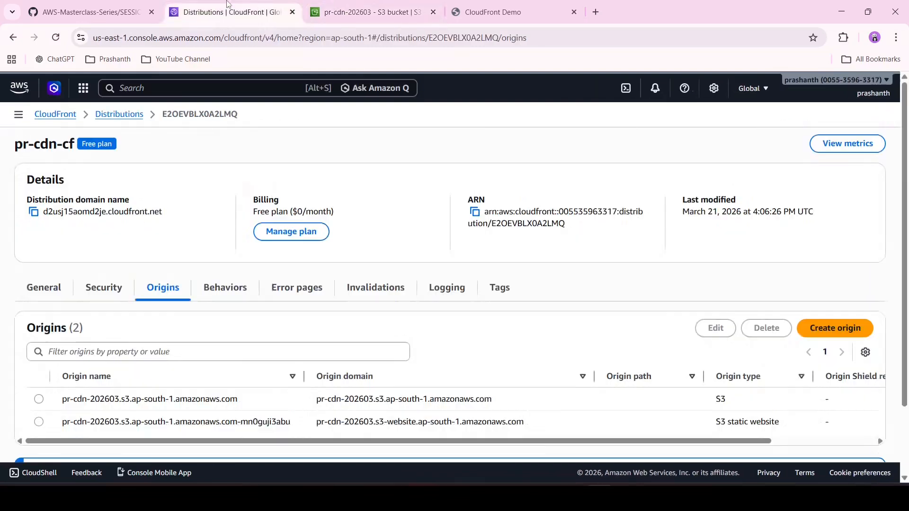
pyautogui.scroll(-2, 412, 216)
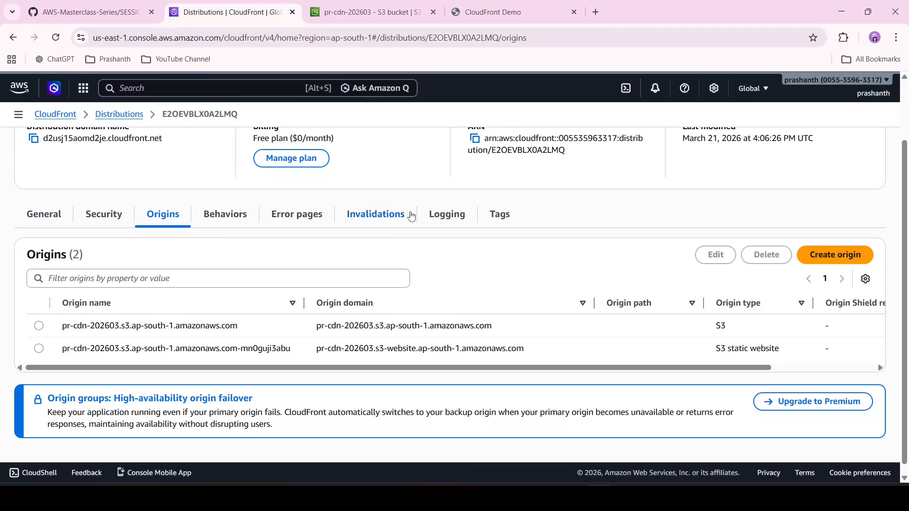
pyautogui.scroll(2, 412, 215)
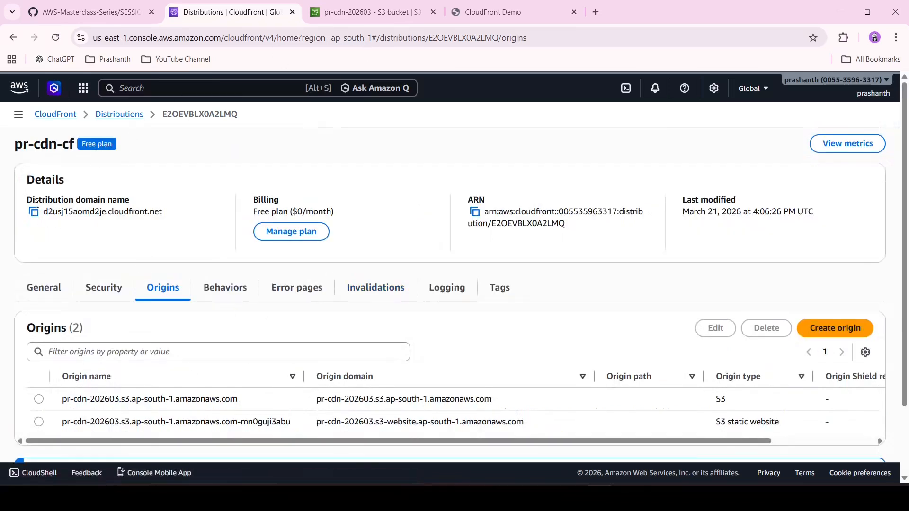
pyautogui.click(521, 15)
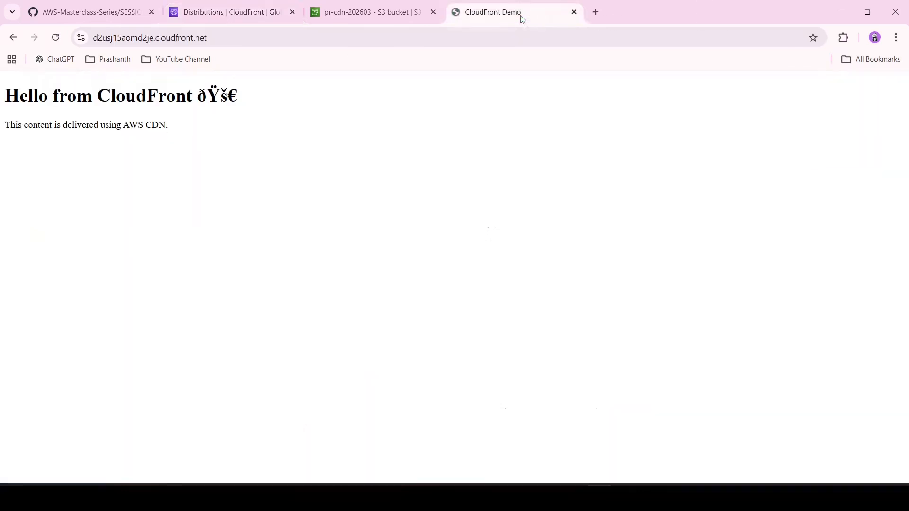
# Open the general settings of pr-cdn-cf for editing, review the default root object and connectivity options, and leave without saving
pyautogui.click(249, 9)
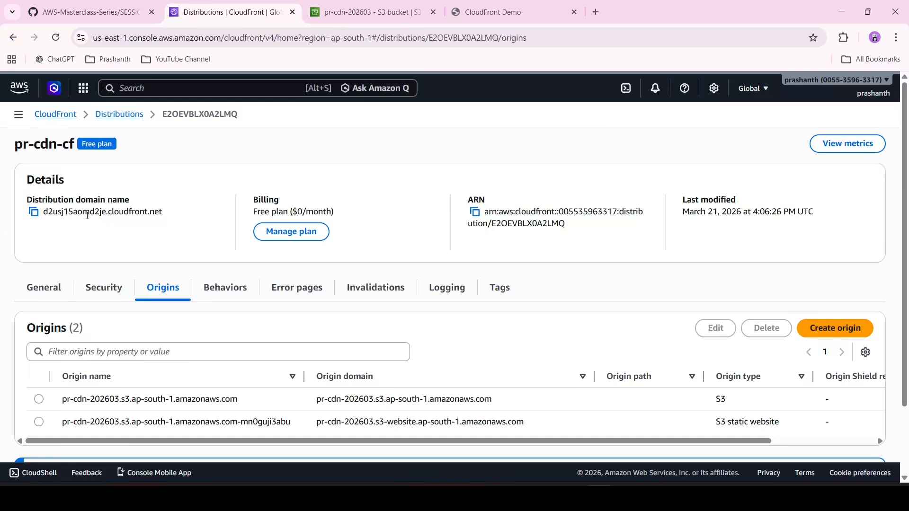
pyautogui.click(41, 288)
pyautogui.scroll(-1, 41, 300)
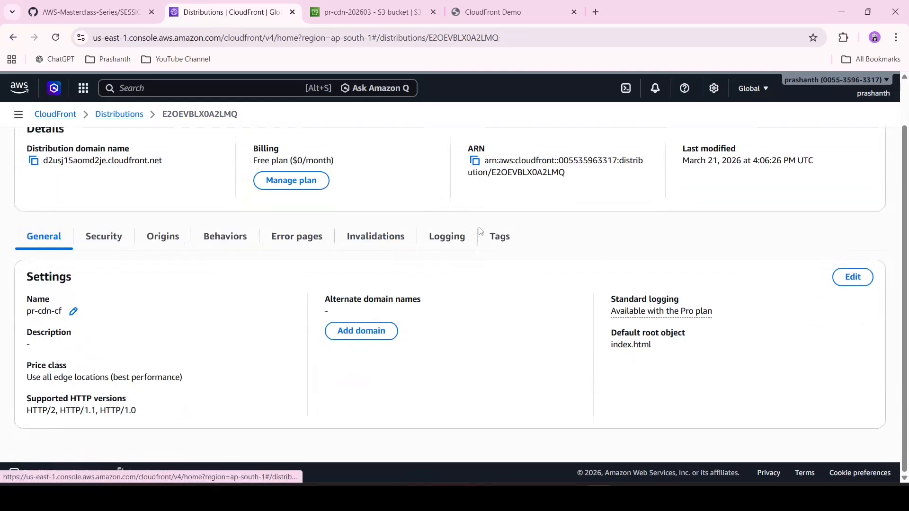
pyautogui.click(856, 277)
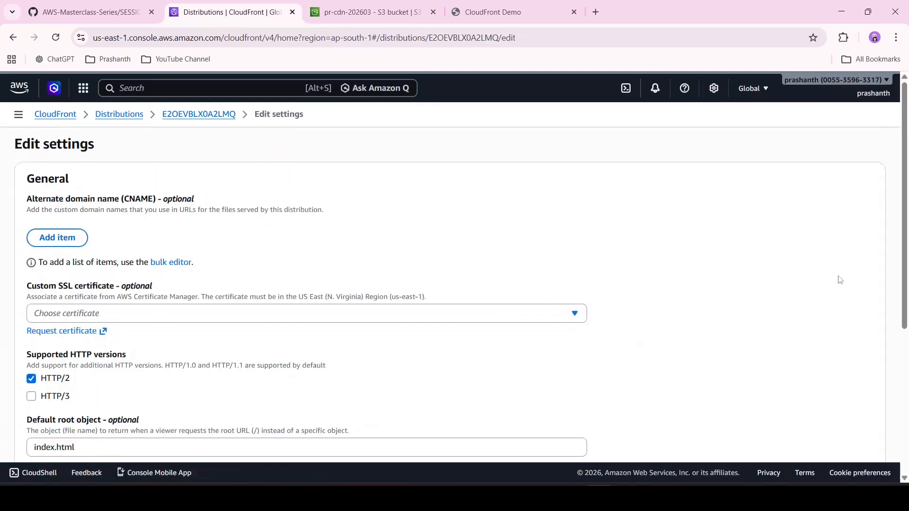
pyautogui.scroll(-3, 430, 334)
pyautogui.scroll(-1, 430, 334)
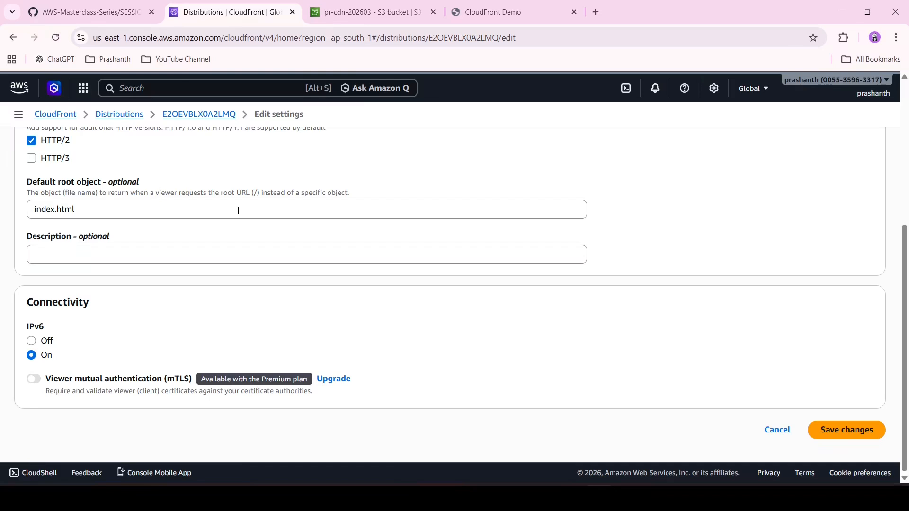
pyautogui.scroll(1, 239, 210)
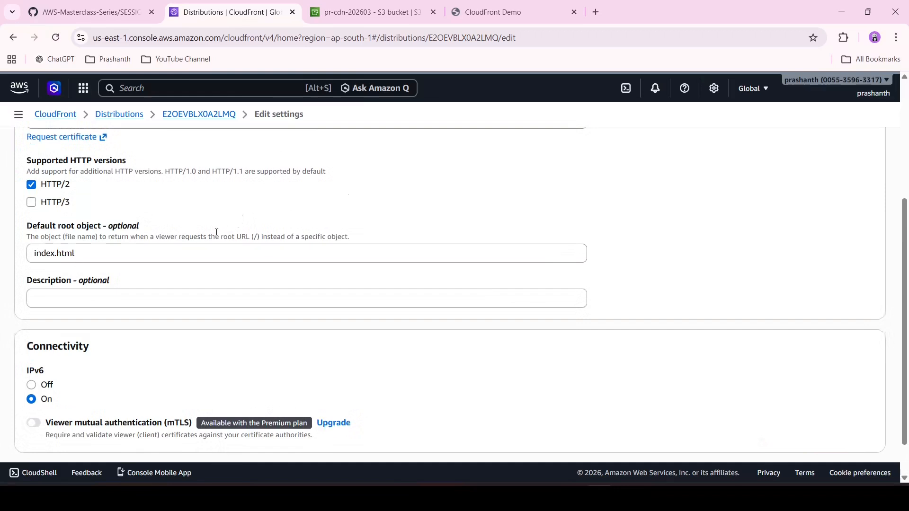
pyautogui.scroll(5, 168, 247)
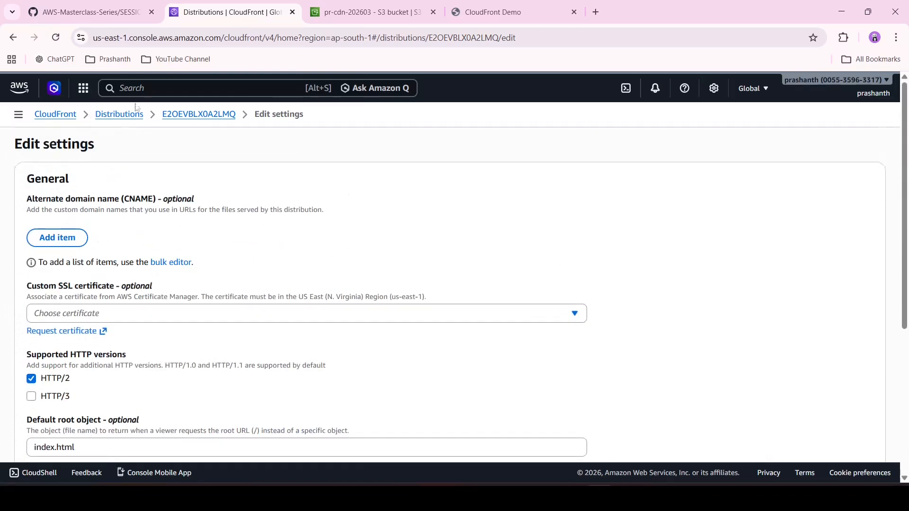
pyautogui.click(197, 115)
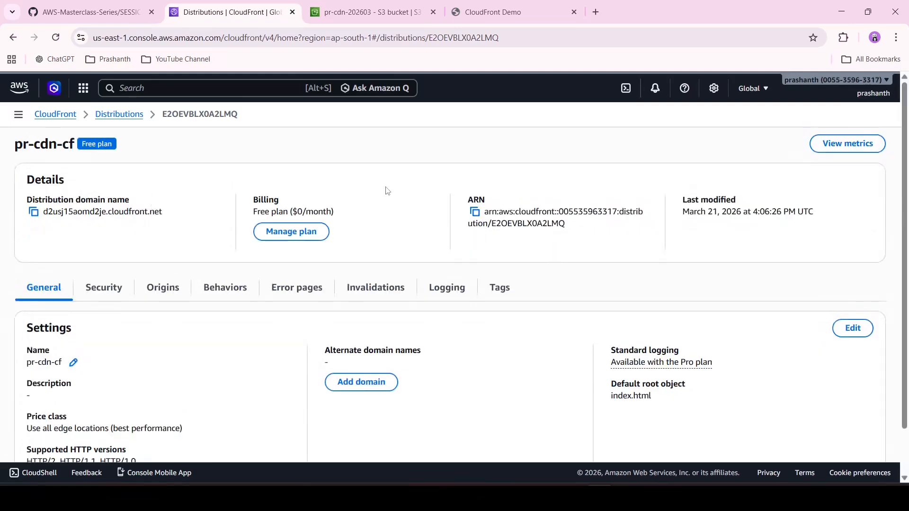
# Copy the pr-cdn-cf distribution domain name, load it in a new browser tab to test delivery, and close both demo page tabs
pyautogui.click(33, 211)
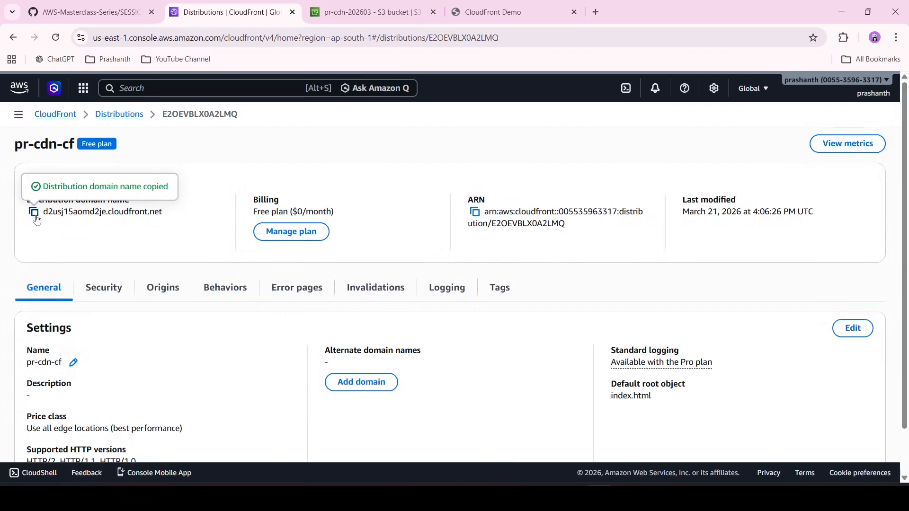
pyautogui.click(595, 11)
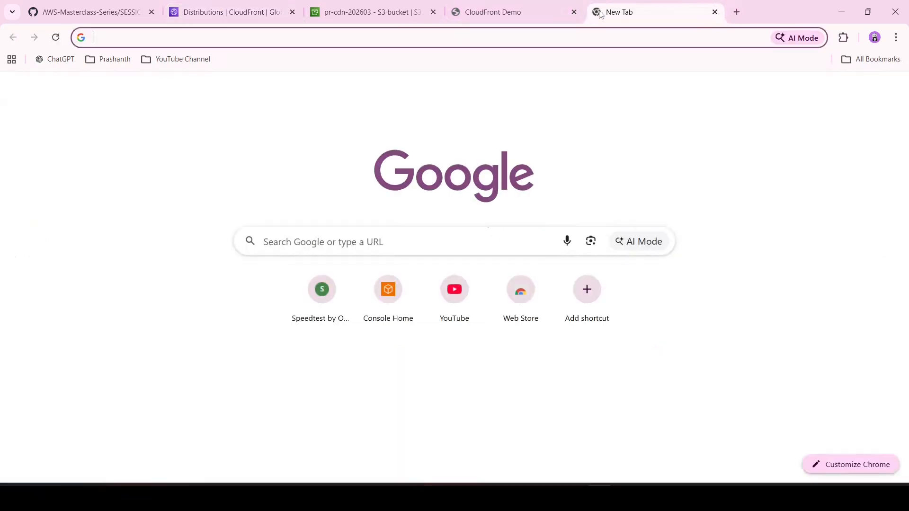
pyautogui.hotkey('ctrl', 'v')
pyautogui.press('Return')
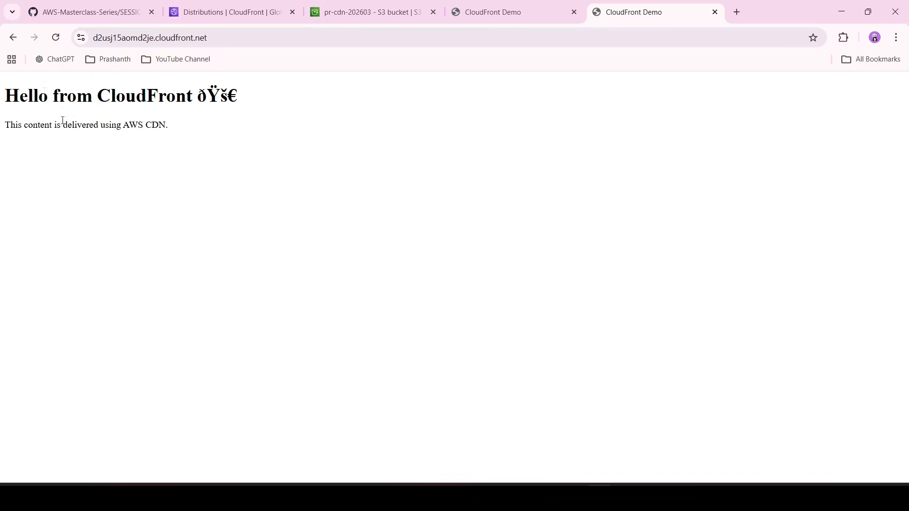
pyautogui.click(715, 12)
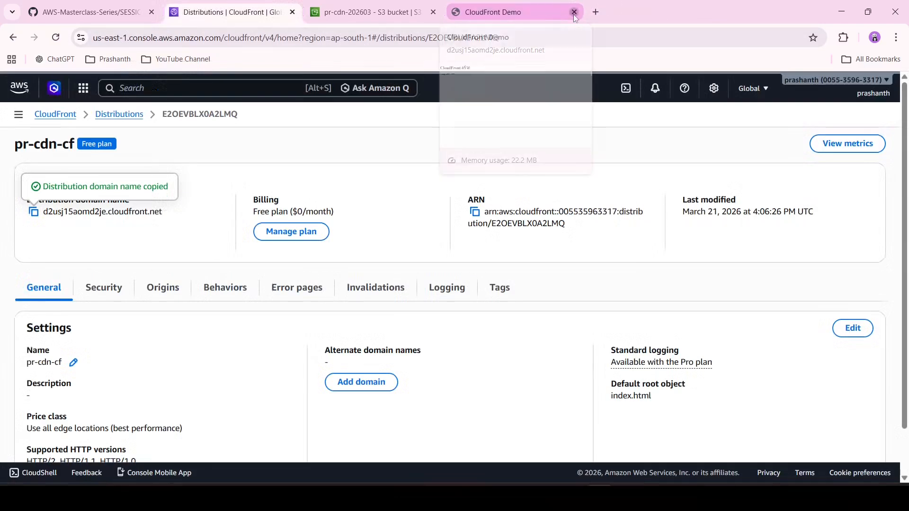
pyautogui.click(572, 12)
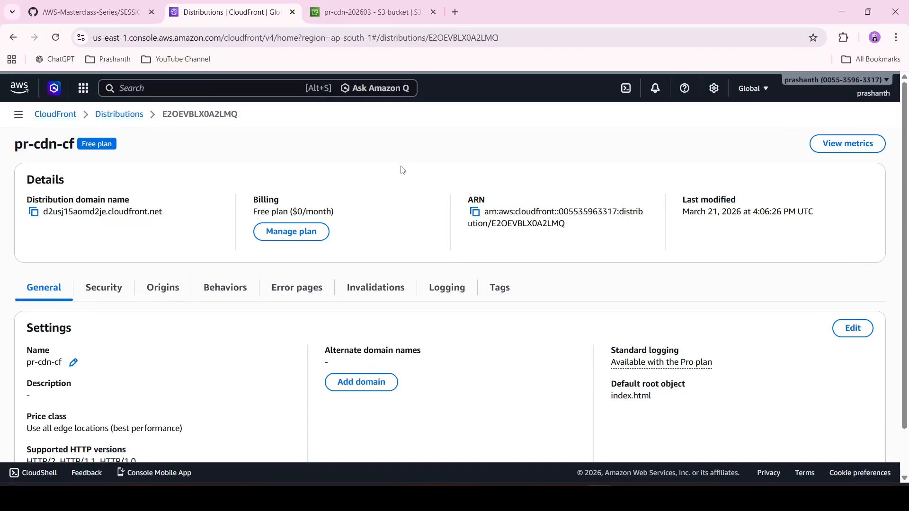
# Leave the pr-cdn-cf details and return to the list of all CloudFront distributions
pyautogui.scroll(-1, 403, 170)
pyautogui.scroll(1, 402, 169)
pyautogui.click(127, 117)
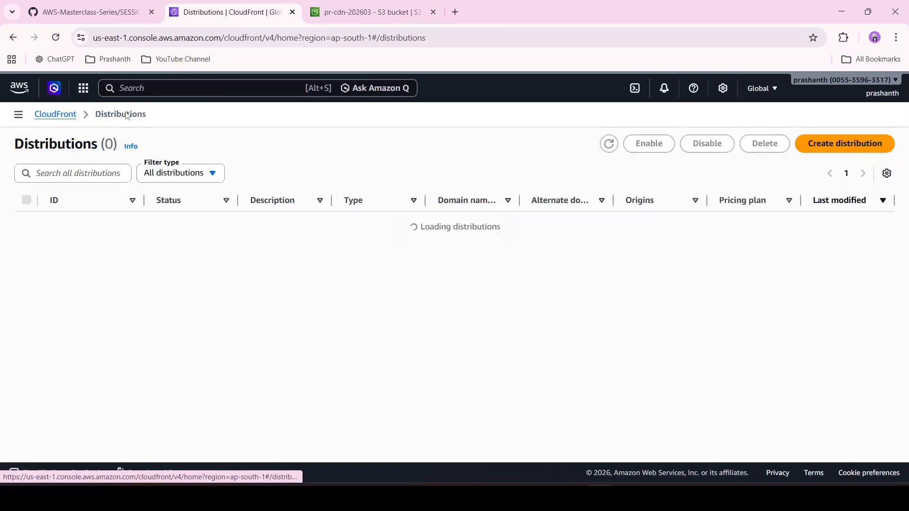